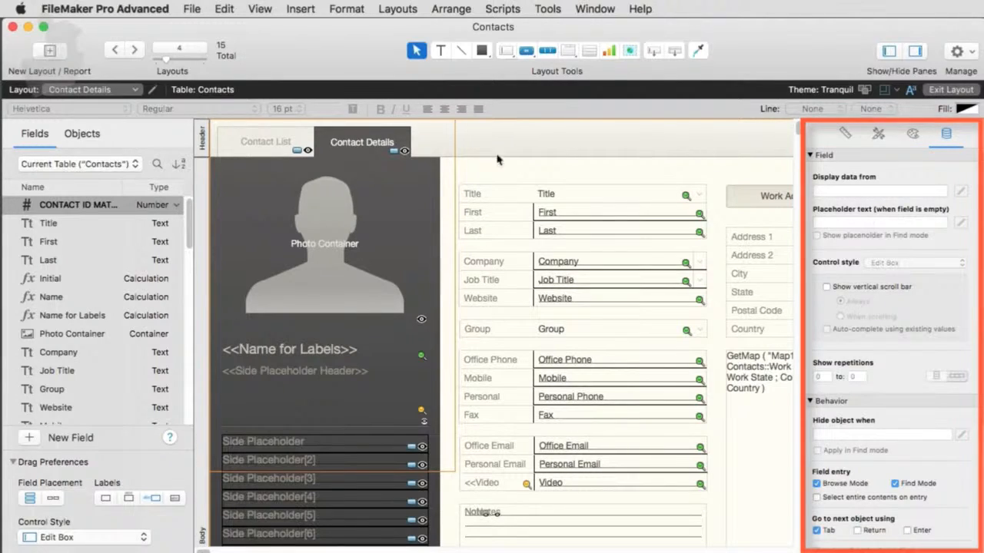
- Open a new floating Inspector window and reposition it on the screen
left_click(260, 8)
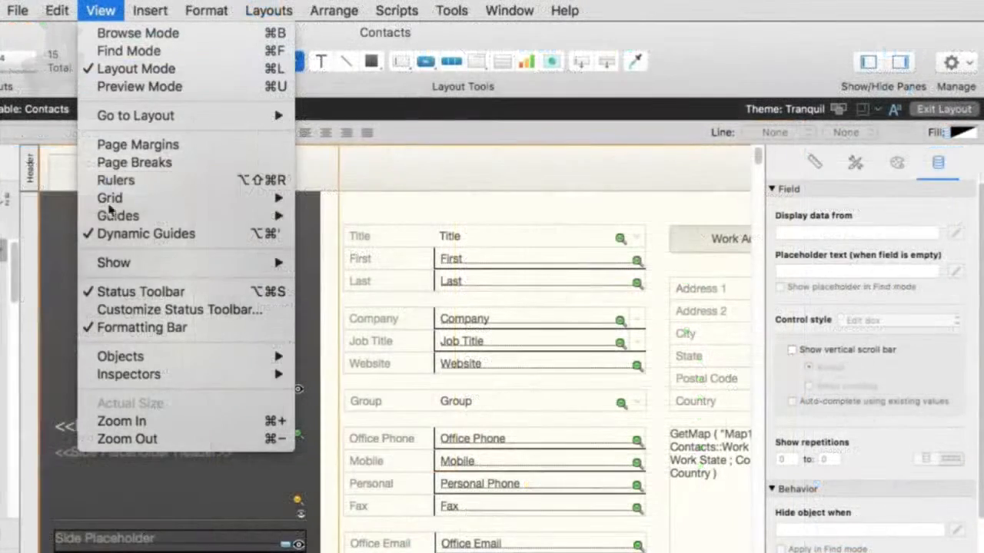
mouse_move(142, 374)
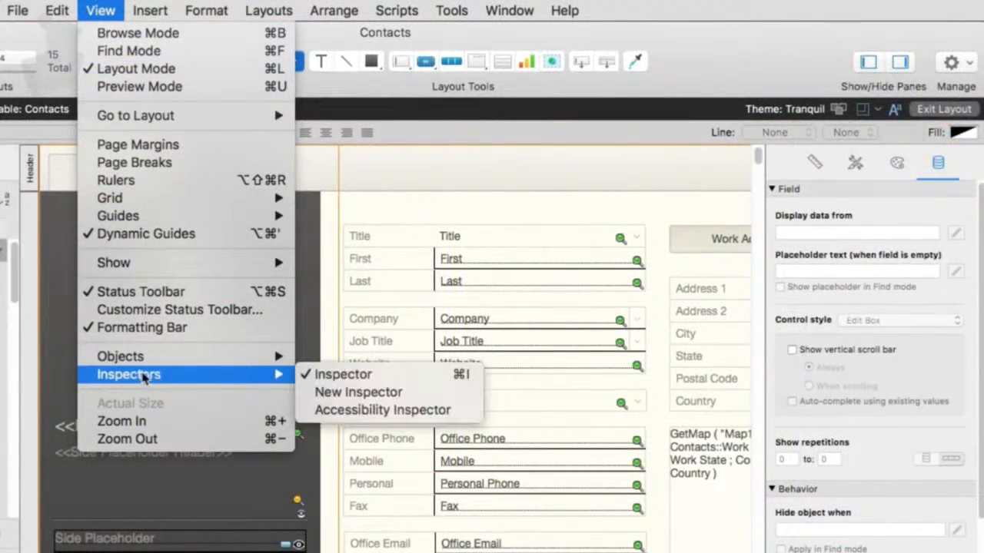
left_click(355, 392)
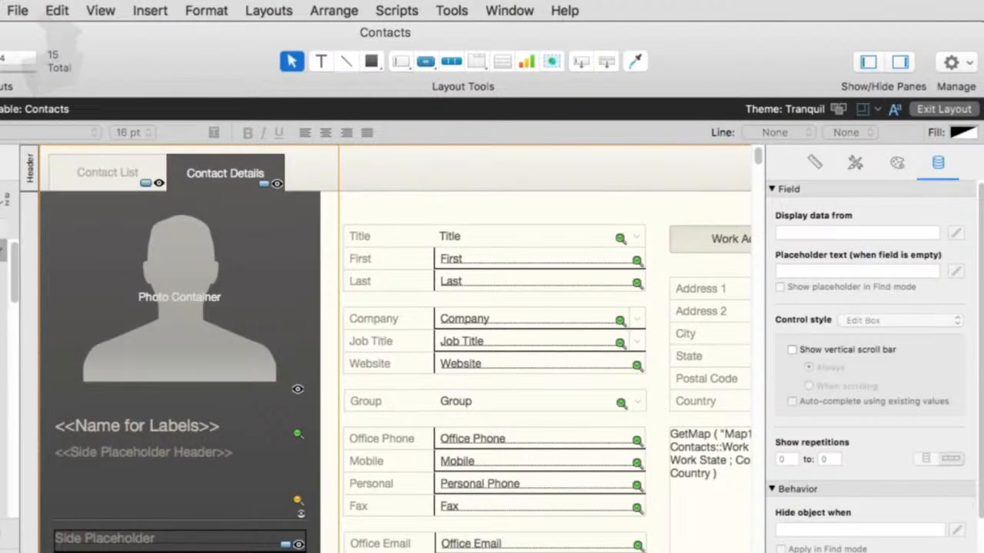
left_click_drag(723, 3, 624, 8)
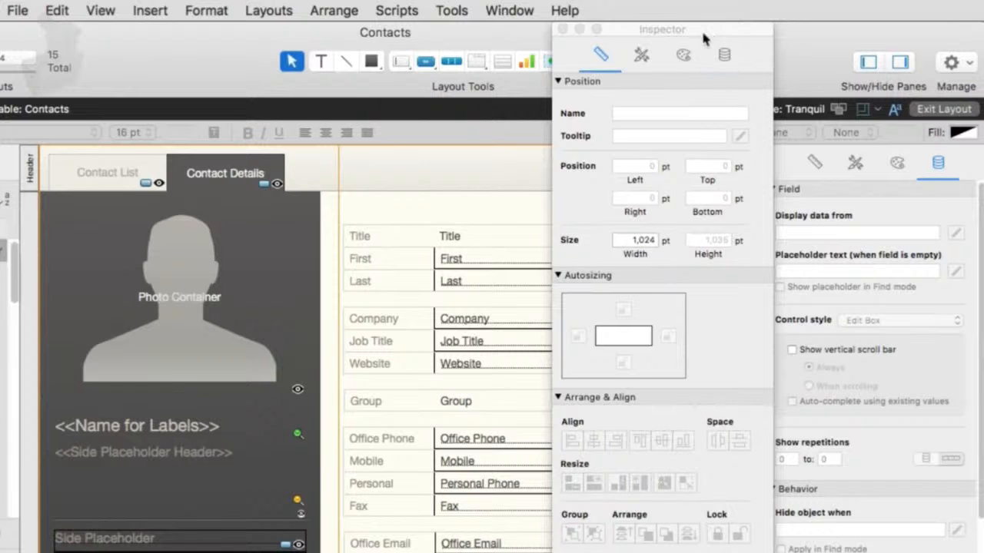
left_click_drag(701, 28, 905, 8)
left_click_drag(657, 31, 419, 7)
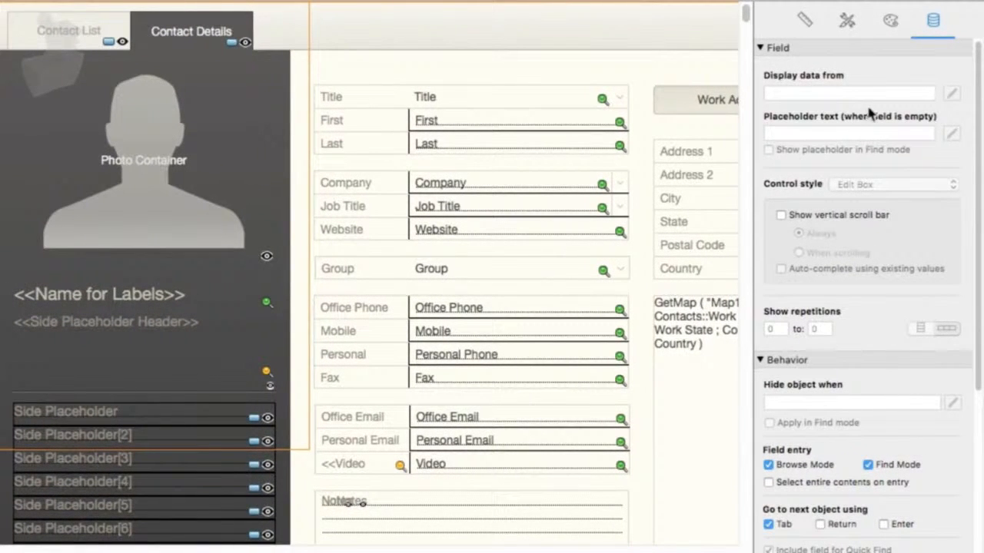
- Select the First field and scroll through its data settings in the Inspector
left_click(451, 122)
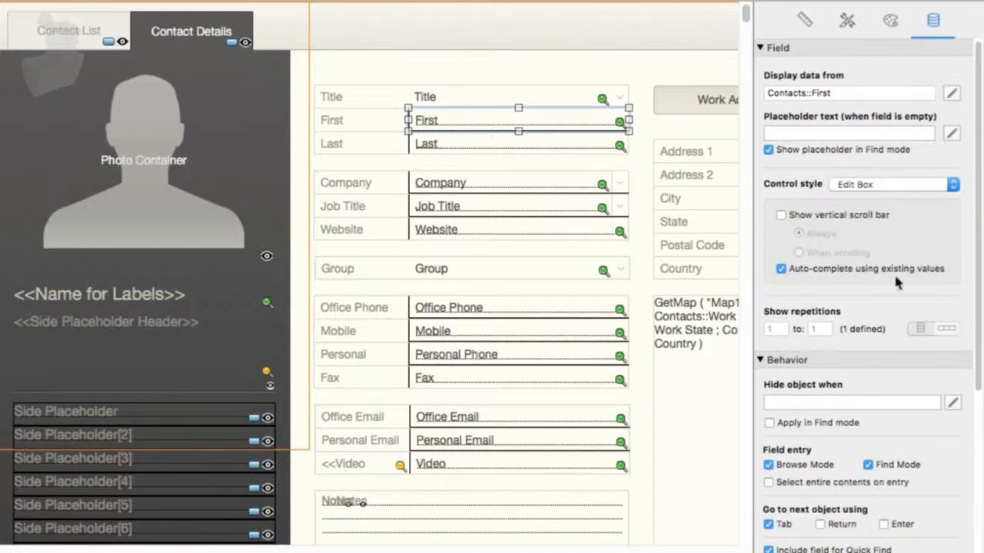
scroll(856, 307, "down", 5)
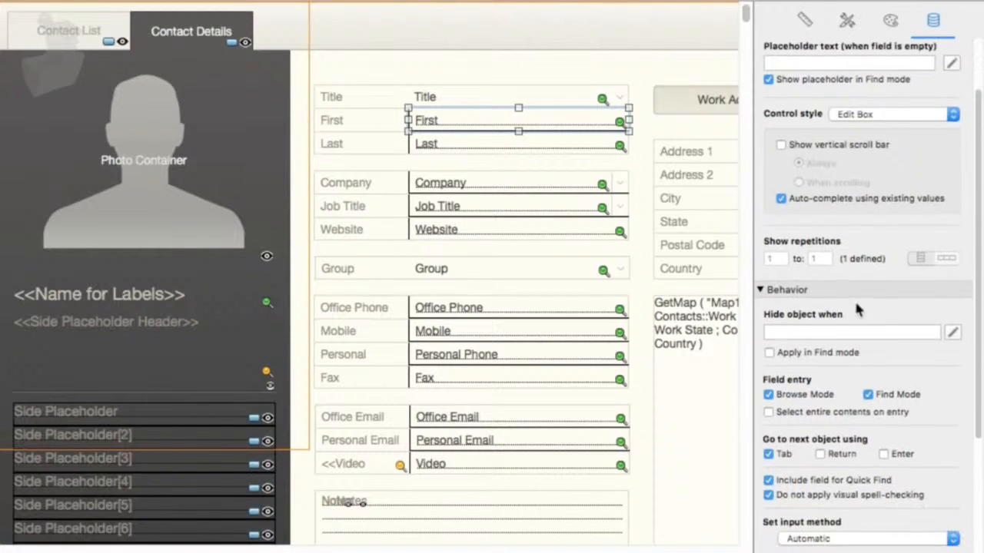
scroll(855, 303, "down", 4)
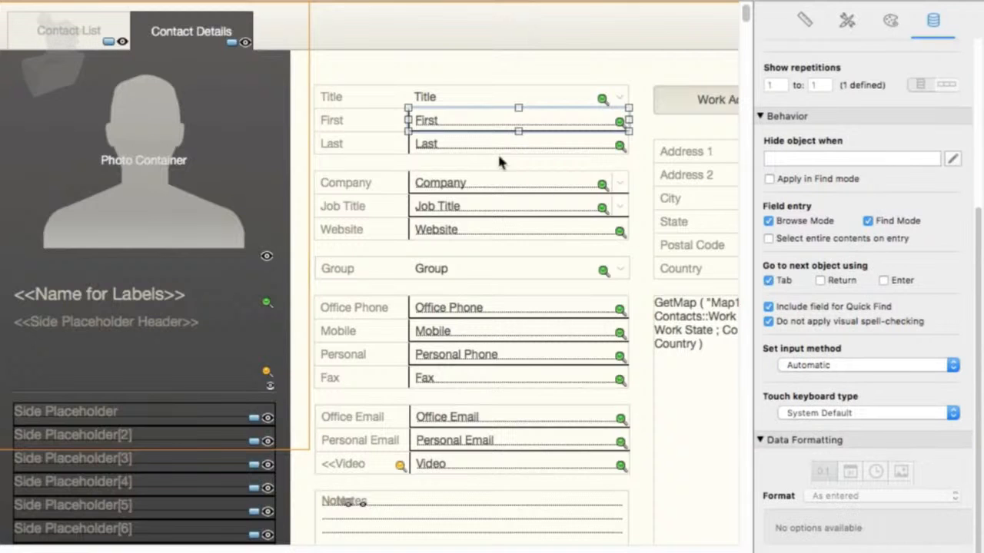
scroll(939, 203, "up", 9)
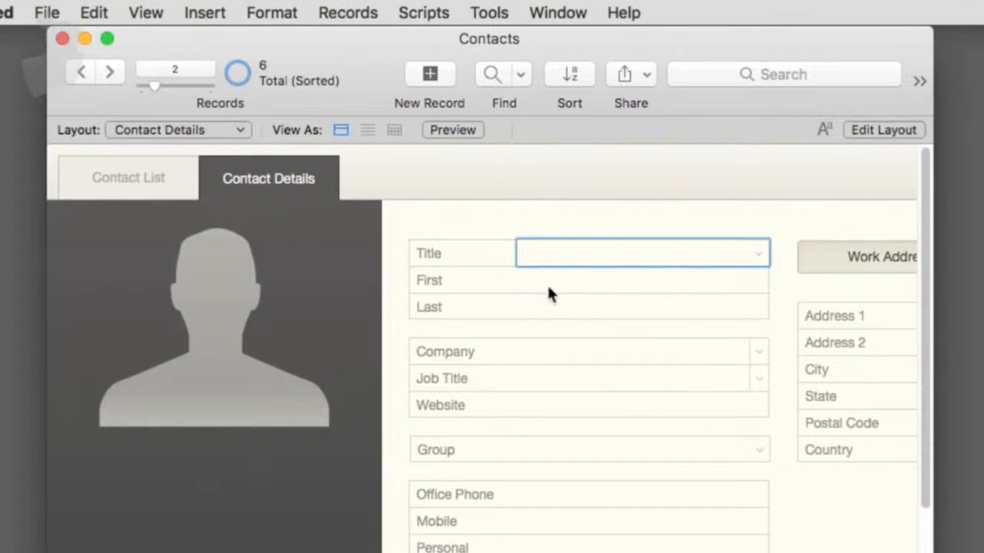
- Return to Layout mode and delete the Title, First and Last labels beside the name fields
left_click(547, 283)
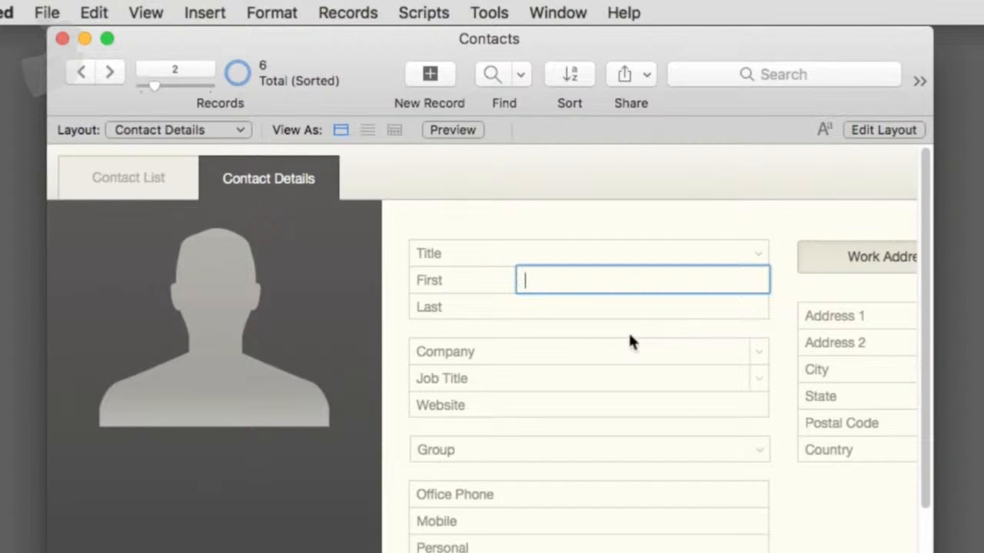
key("super+l")
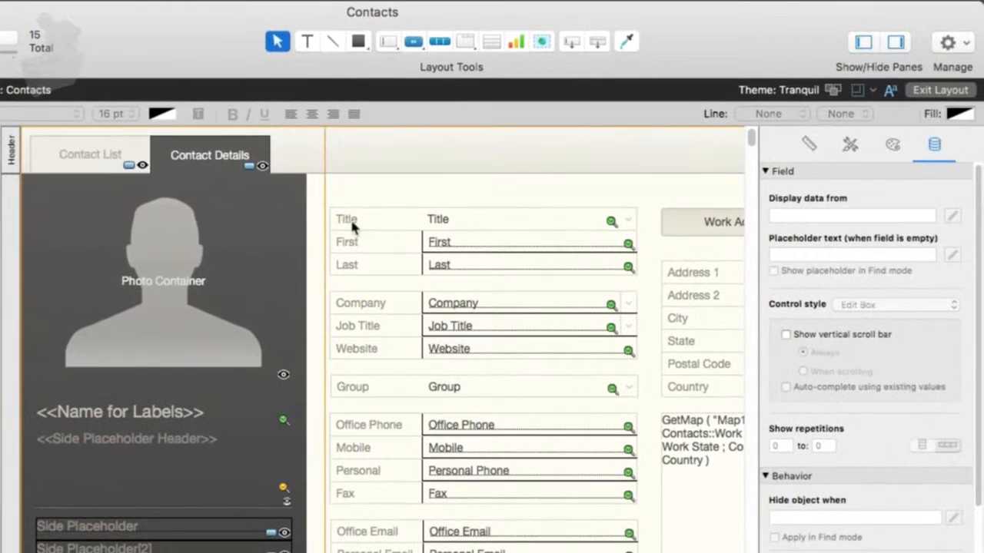
left_click(352, 227)
left_click(350, 243, "shift")
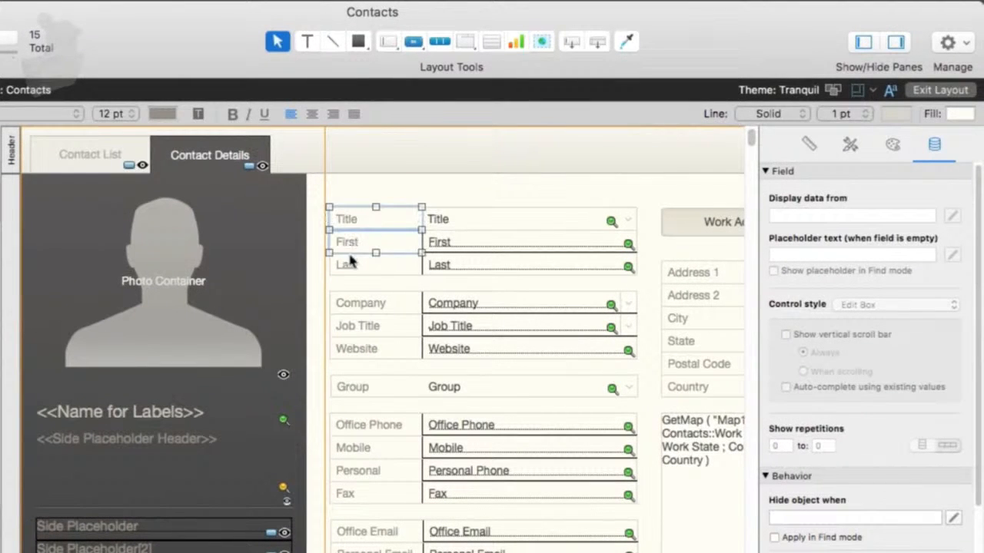
left_click(350, 266, "shift")
key("Delete")
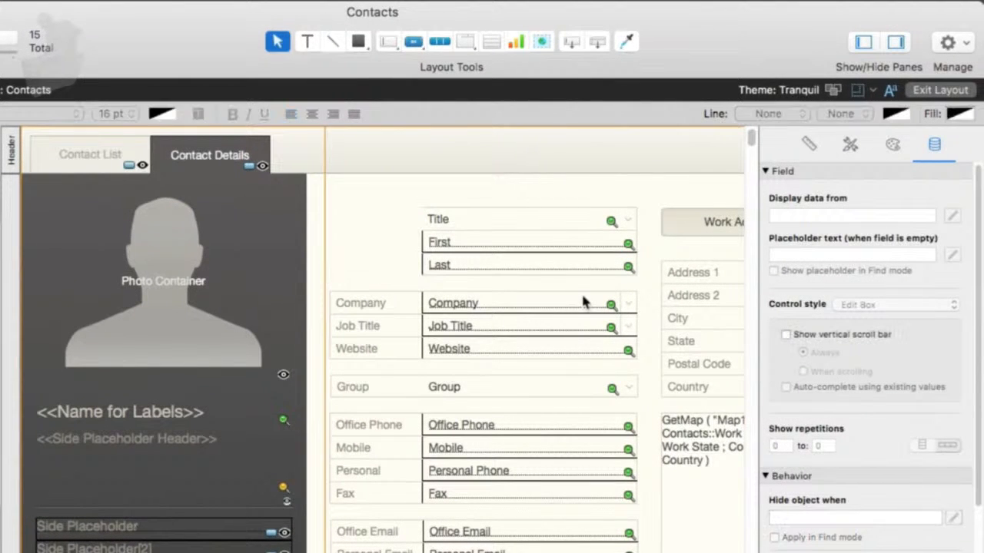
- Set the Title field's placeholder text to Title
left_click(495, 216)
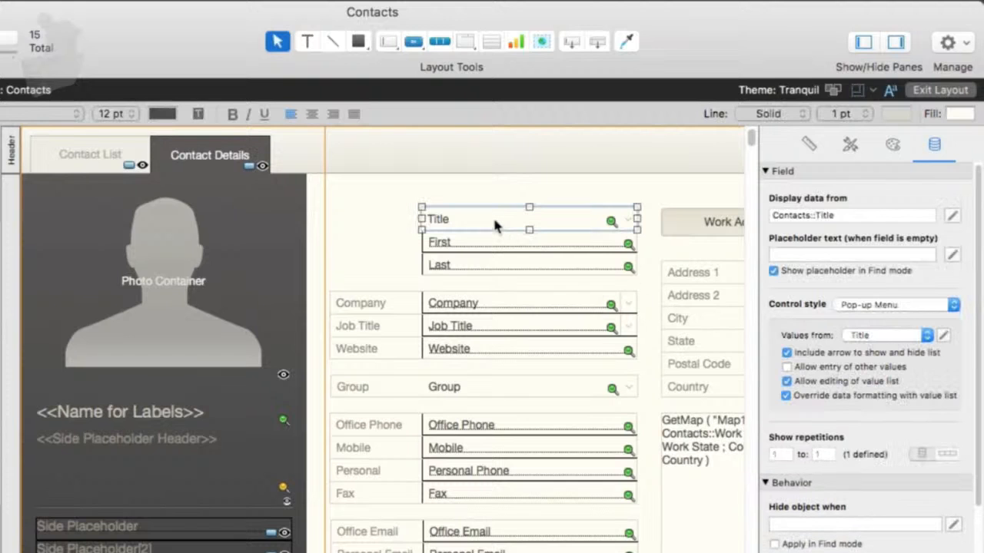
left_click(776, 254)
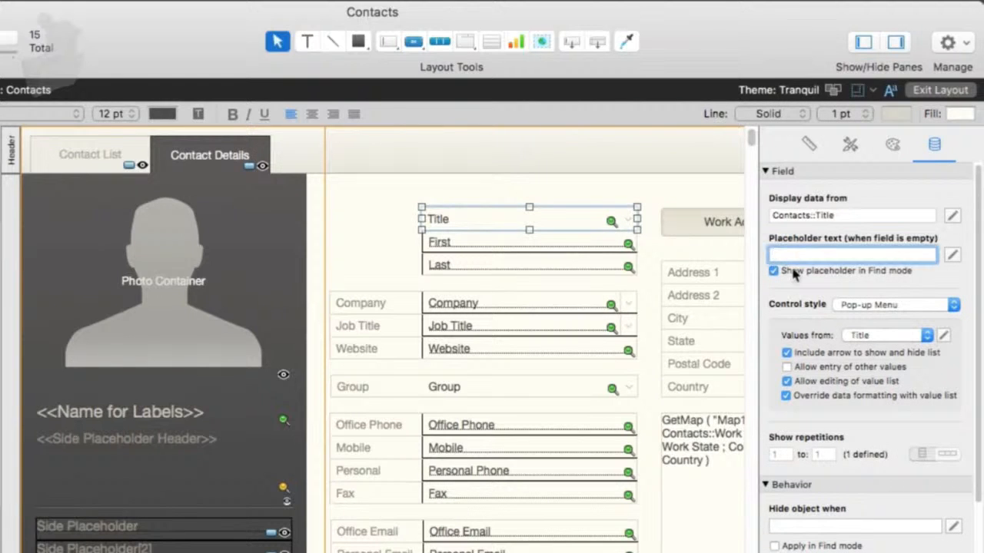
type("Title")
- Set the First field's placeholder text to First Name
left_click(622, 244)
left_click(795, 254)
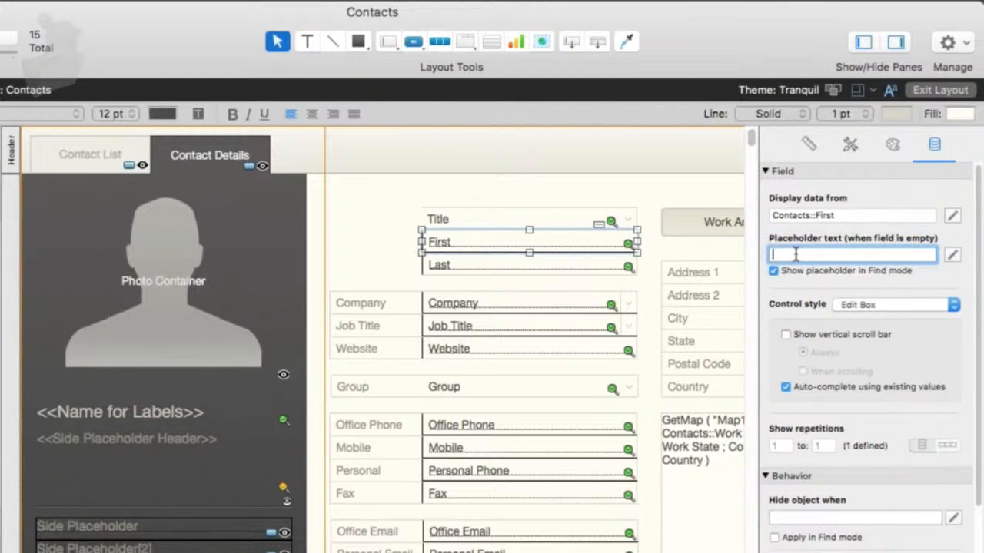
type("First Name")
- Set the Last field's placeholder text to Last Name
left_click(502, 260)
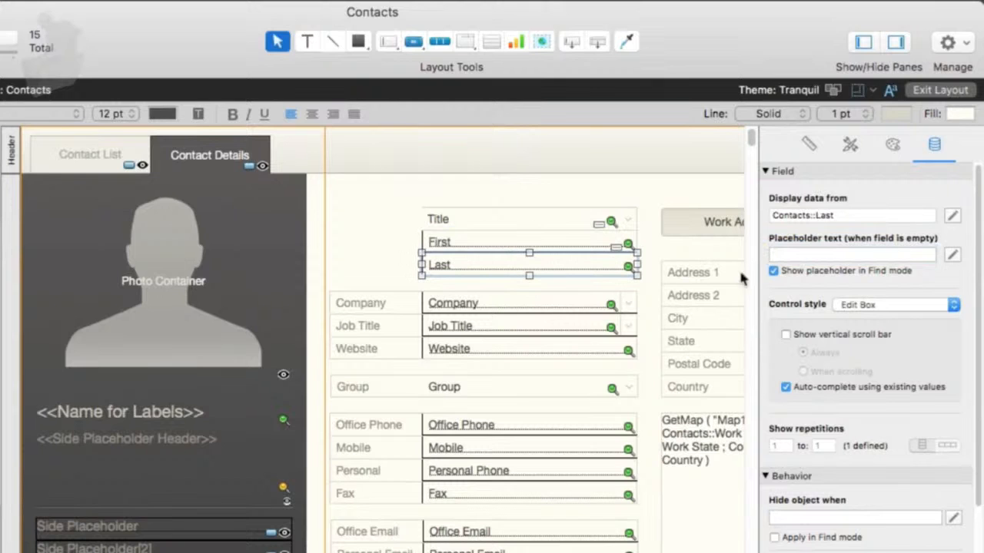
left_click(809, 257)
type("Last Name")
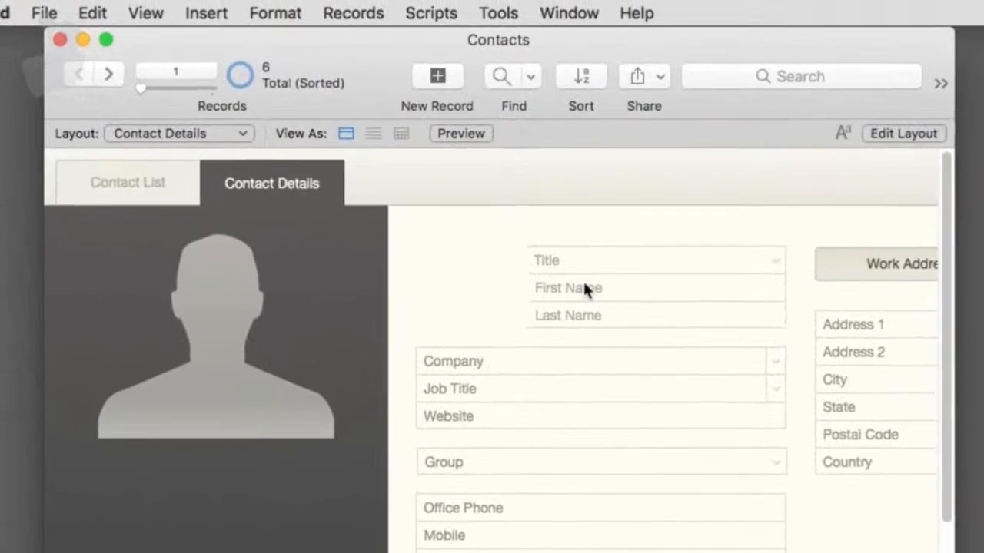
- In Browse mode, step through the name fields and enter a sample last name into the Last Name field
left_click(588, 288)
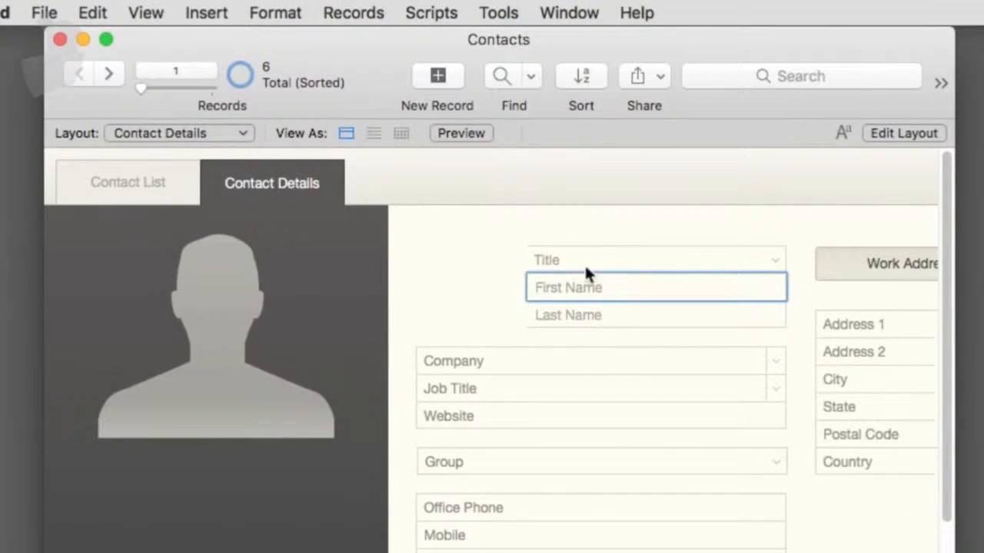
left_click(580, 261)
left_click(588, 314)
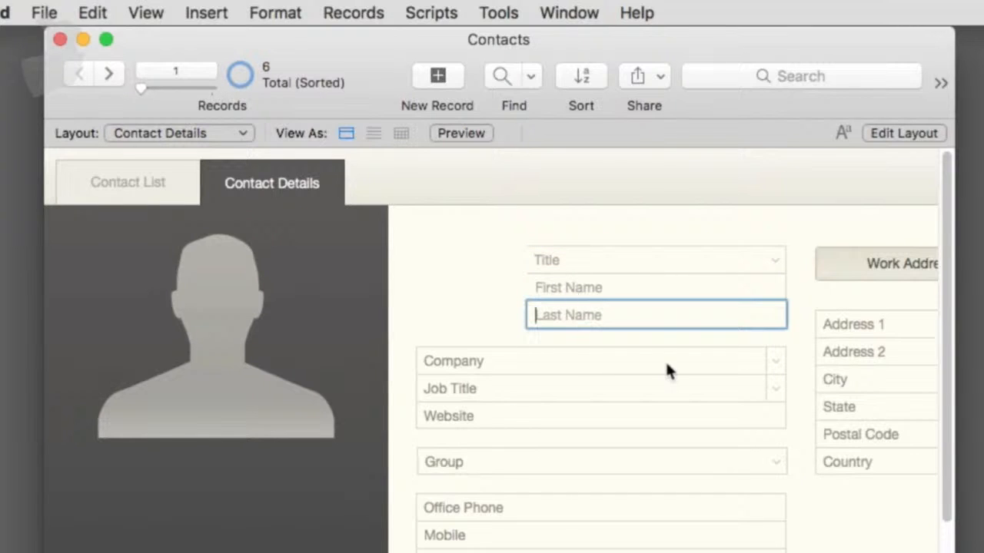
type("Carlton")
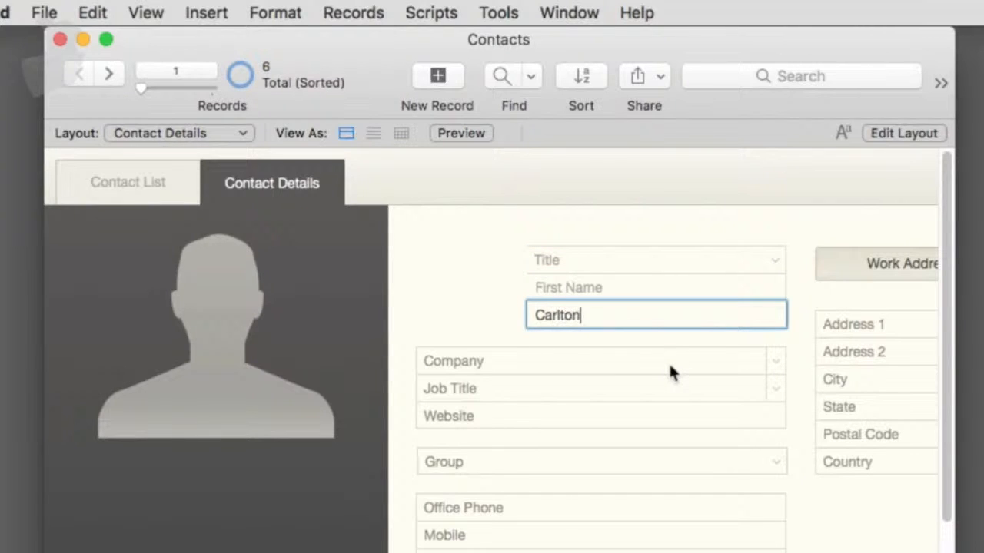
left_click(582, 346)
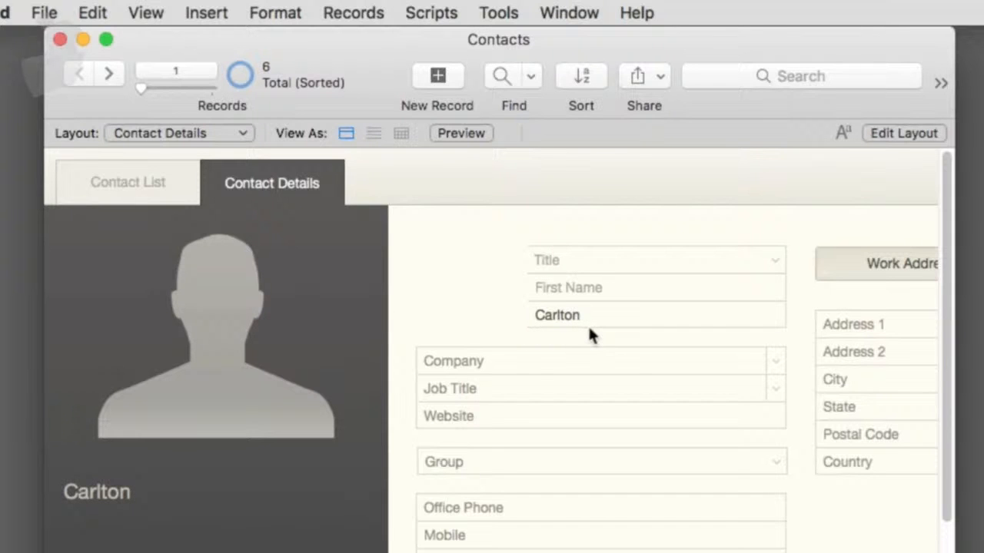
- Back in Layout mode, select the First field and review its control style options, keeping Edit Box
key("super+l")
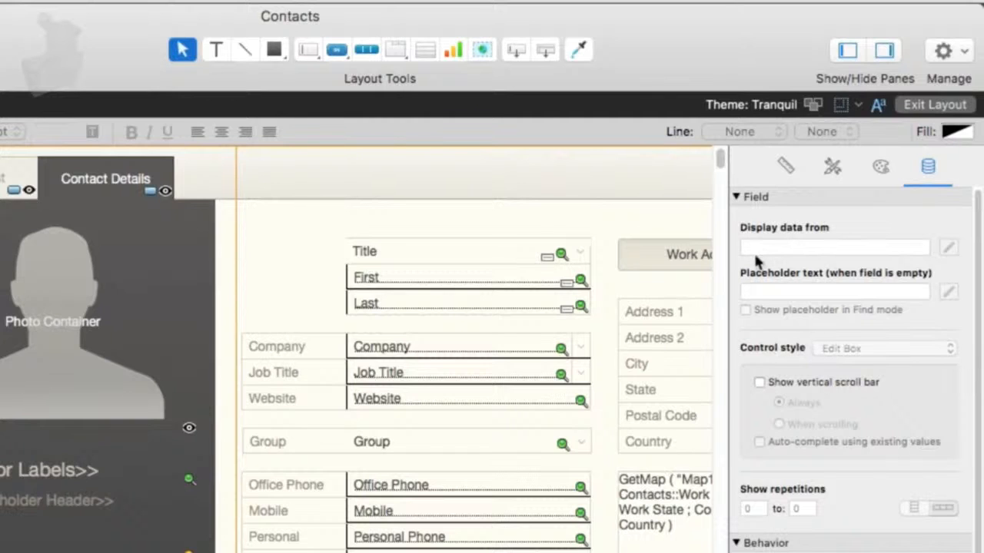
left_click(565, 280)
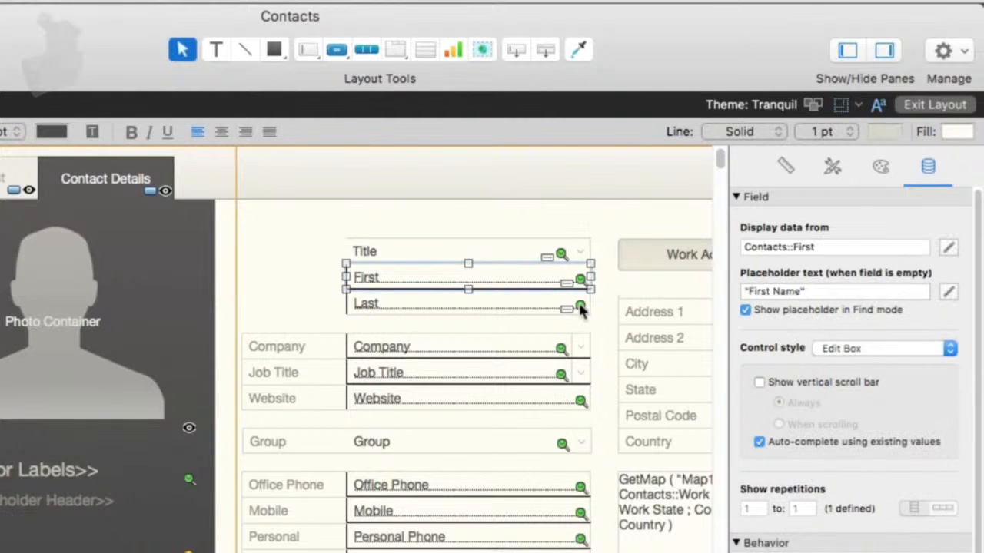
left_click(846, 353)
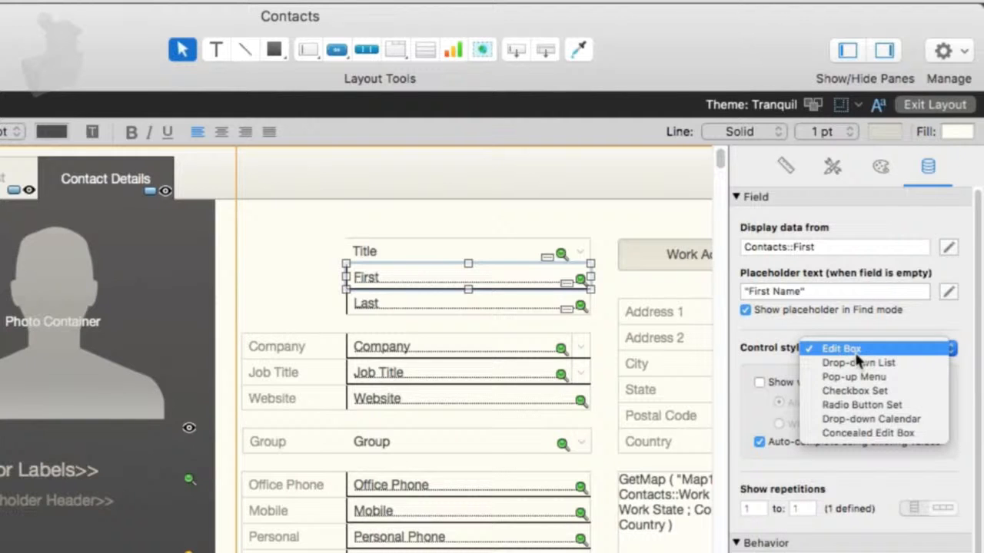
left_click(855, 350)
- Move and resize the First field, then set it back below the Title field
left_click_drag(514, 281, 490, 218)
left_click_drag(567, 226, 564, 324)
left_click(867, 349)
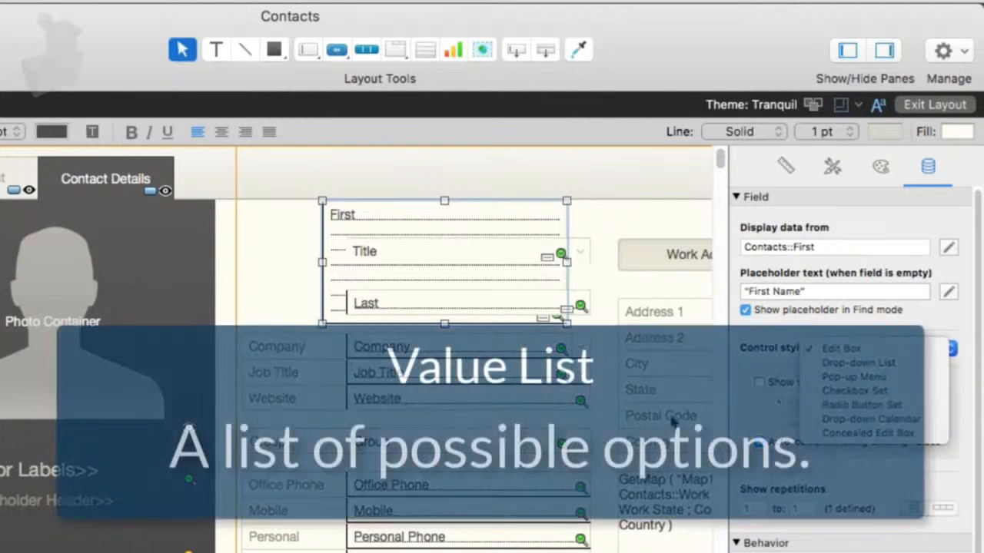
left_click(557, 318)
left_click_drag(413, 221, 339, 229)
left_click_drag(493, 271, 466, 222)
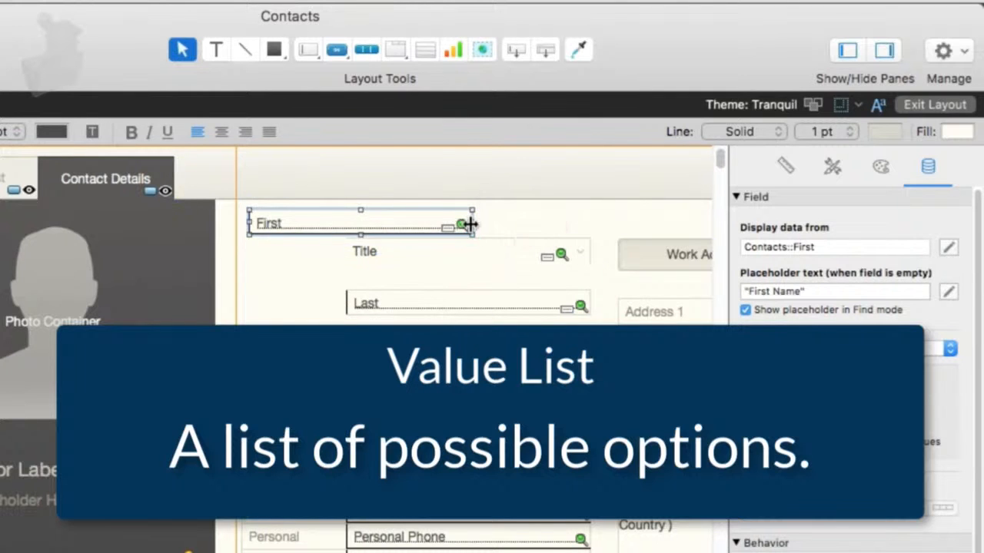
left_click_drag(377, 228, 474, 275)
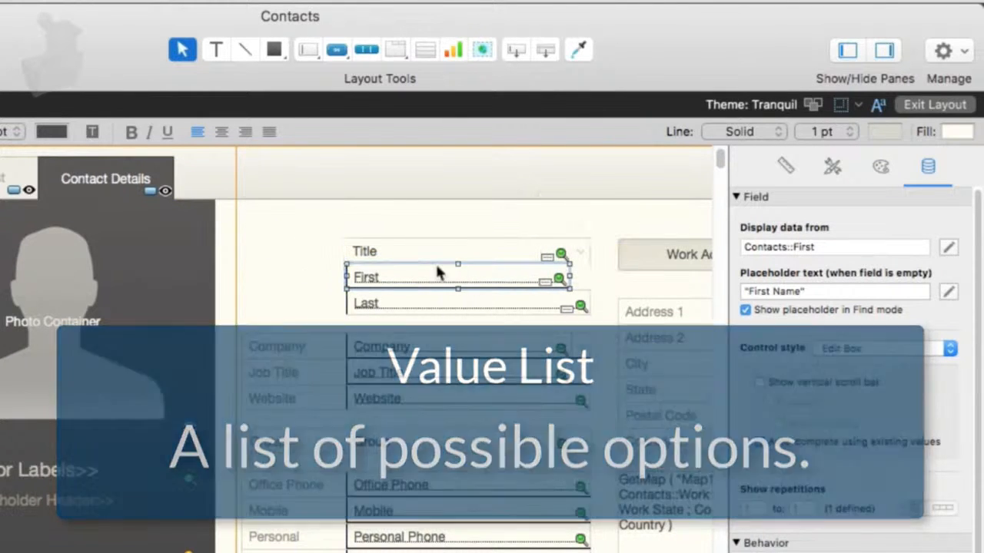
- Select the Title field and review its Pop-up Menu control style options
left_click(426, 251)
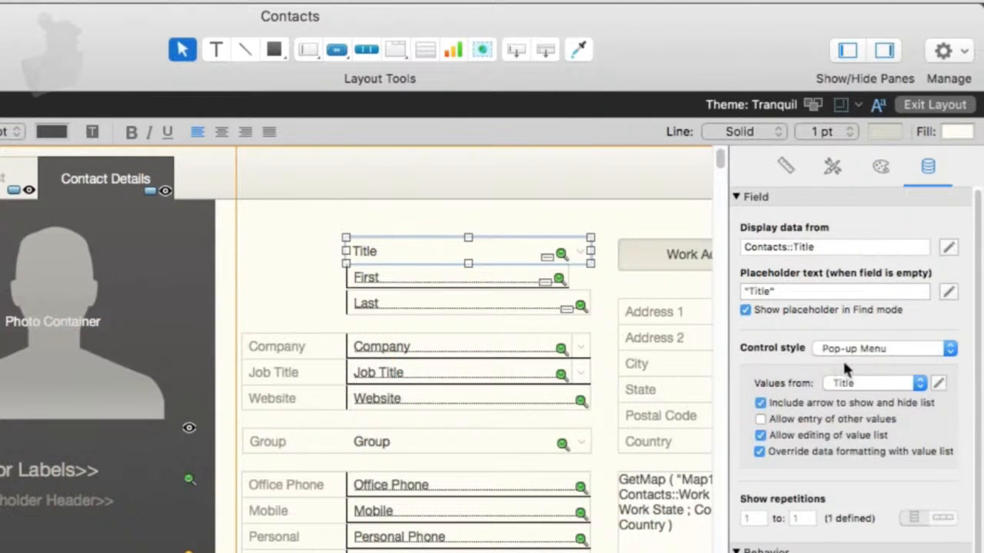
left_click(875, 348)
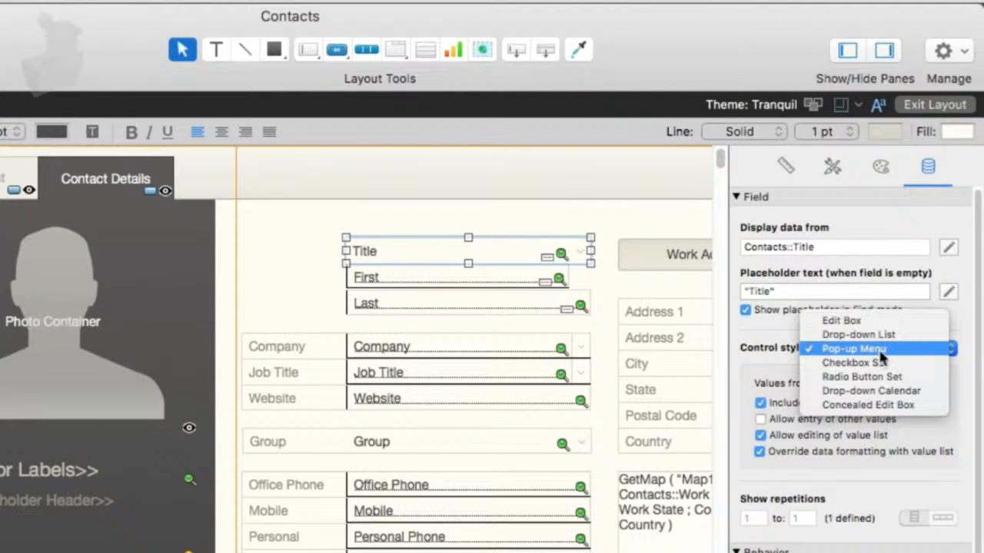
left_click(770, 347)
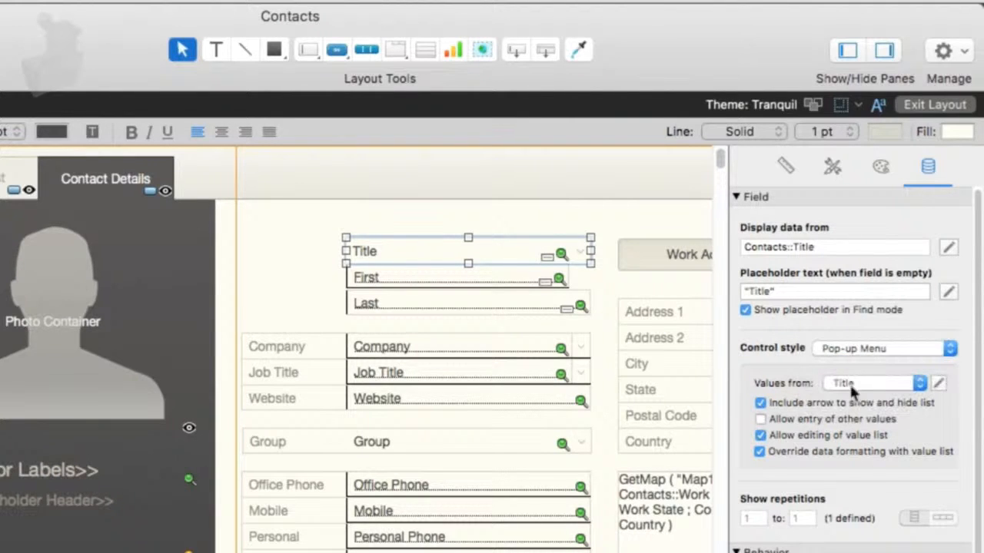
left_click(883, 348)
left_click(892, 347)
- Browse the Title field's value list choices and open the Manage Value Lists dialog for editing
left_click(890, 382)
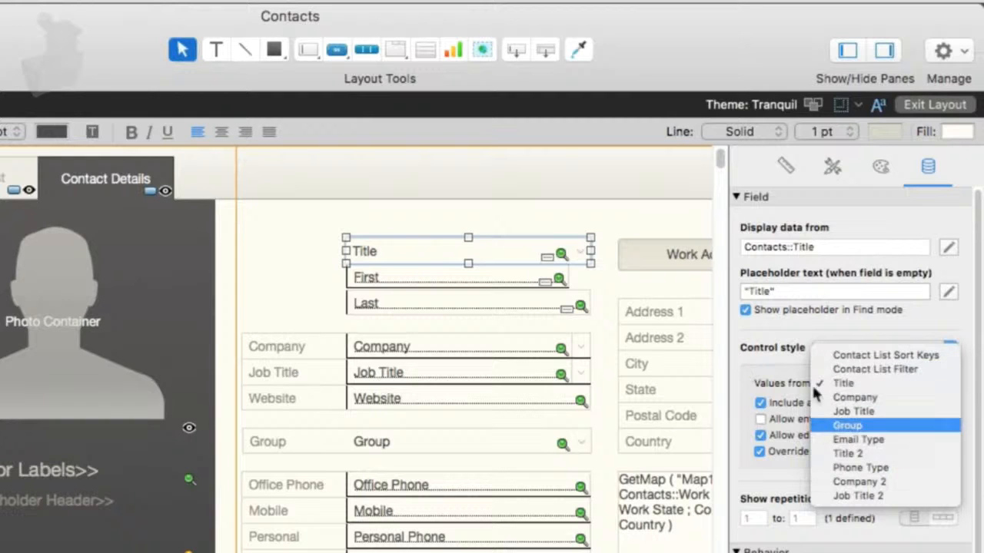
left_click(250, 417)
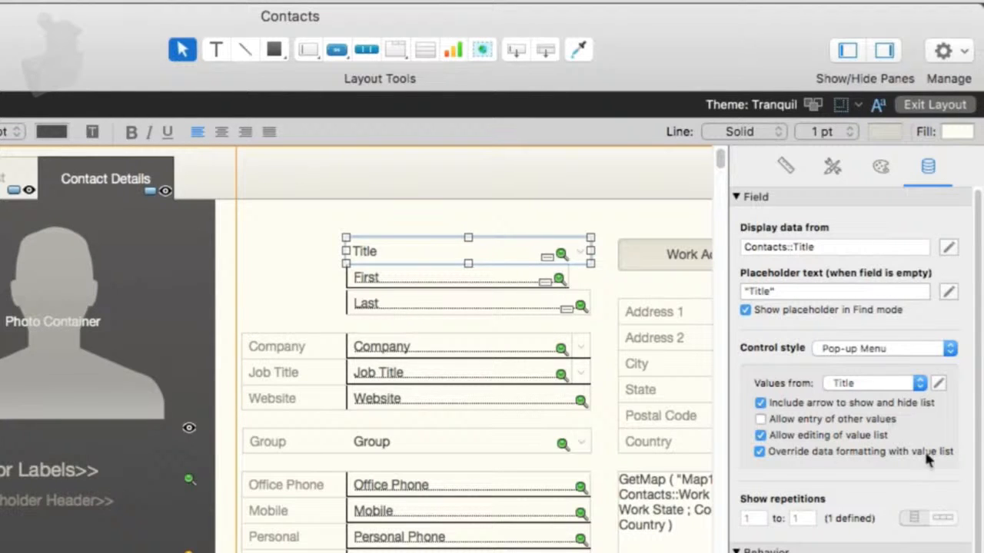
left_click(890, 382)
left_click(871, 323)
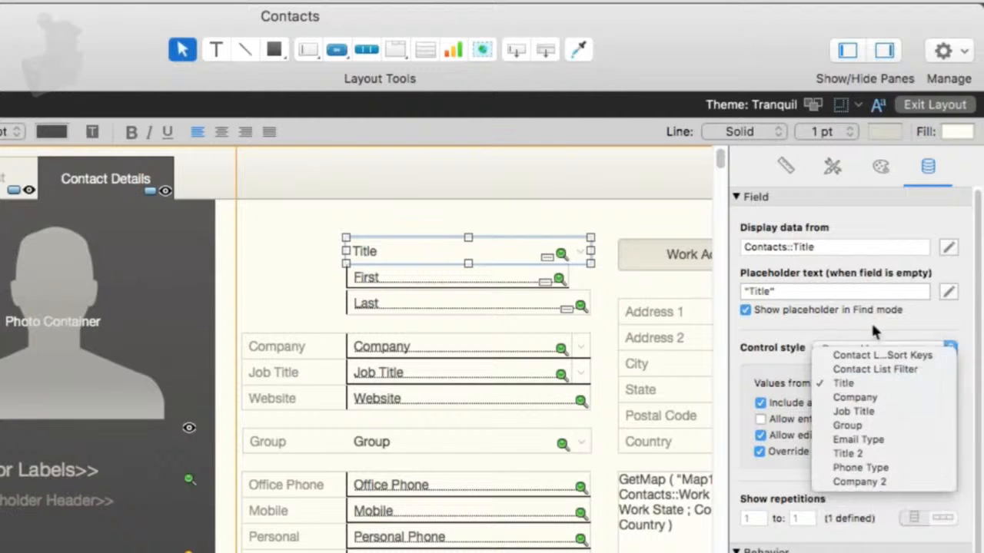
left_click(937, 385)
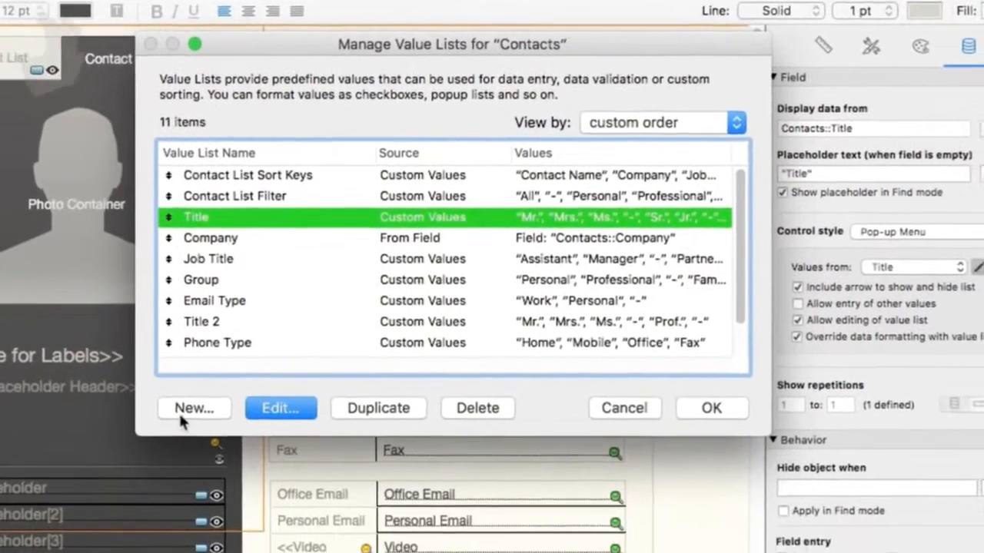
- Create a new value list named Super Hero Title with custom values Flying, Space and Ground for the Title field
left_click(261, 465)
type("Super Hero Title")
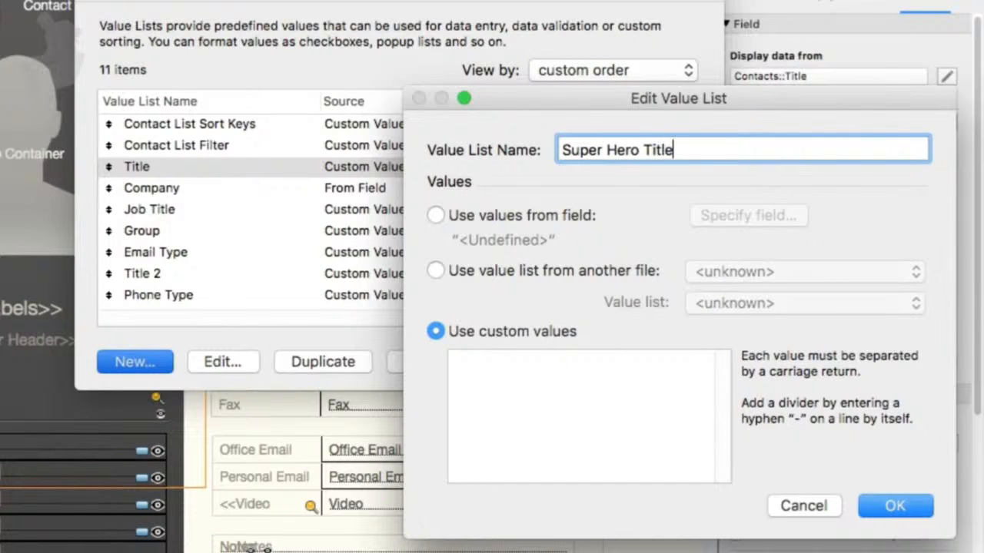
left_click(538, 392)
type("Flying")
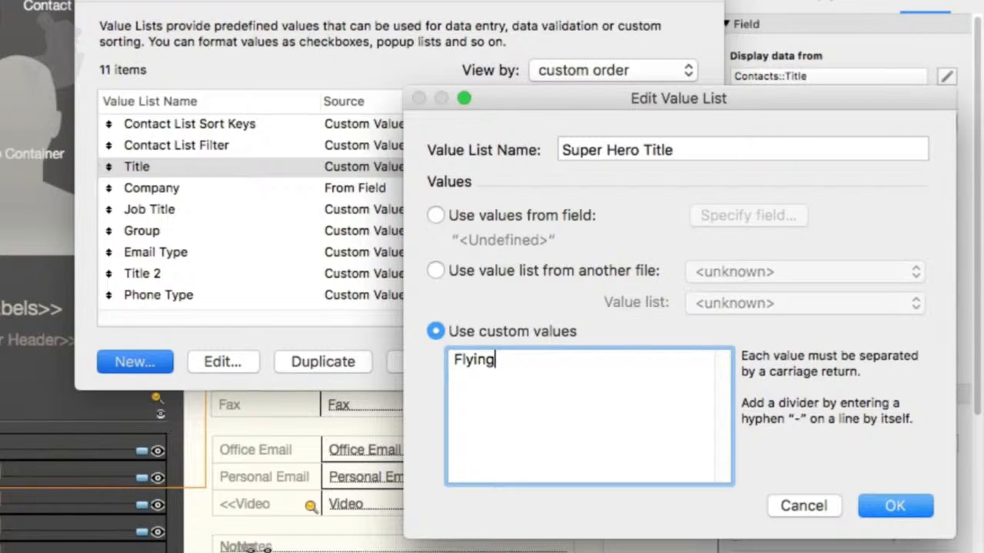
key("Return")
type("Space")
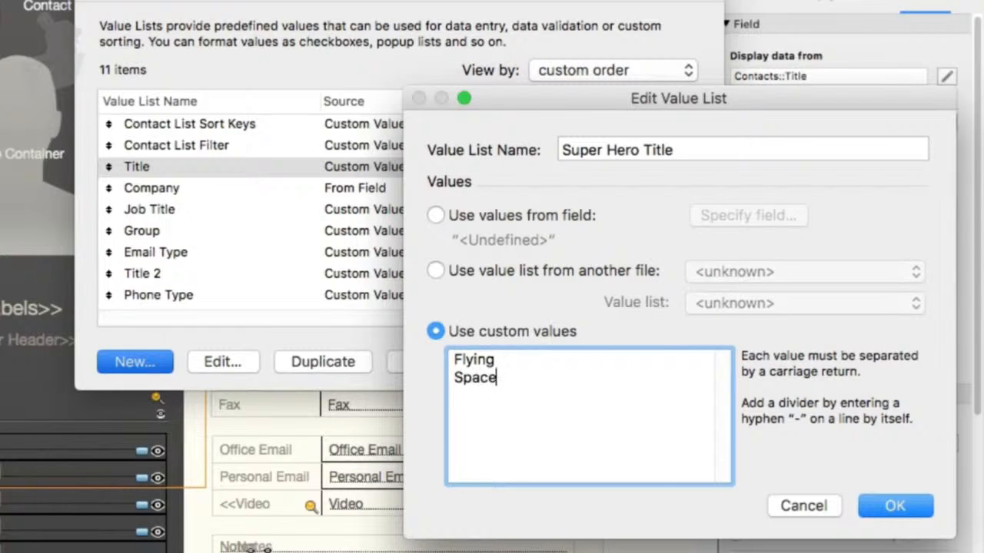
key("Return")
type("Ground")
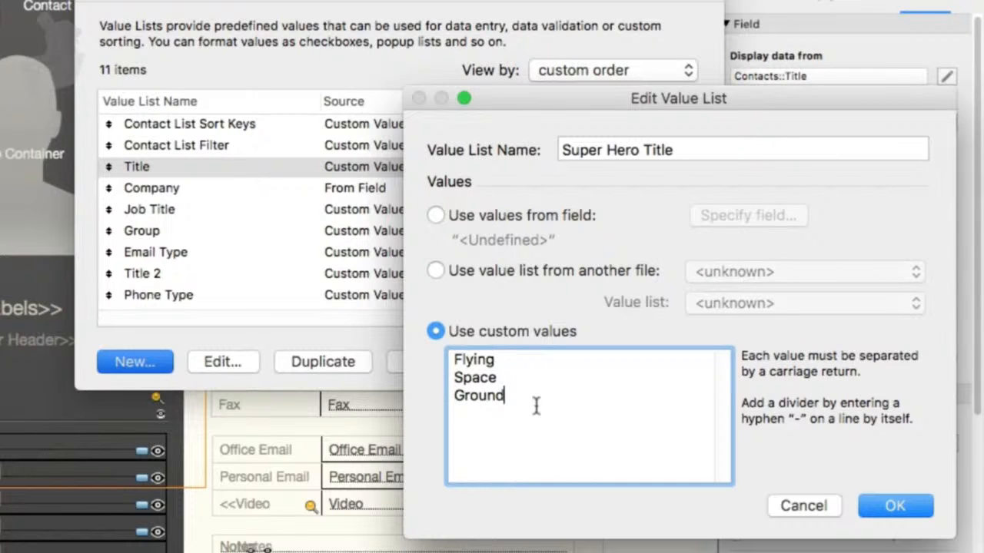
left_click_drag(504, 395, 429, 320)
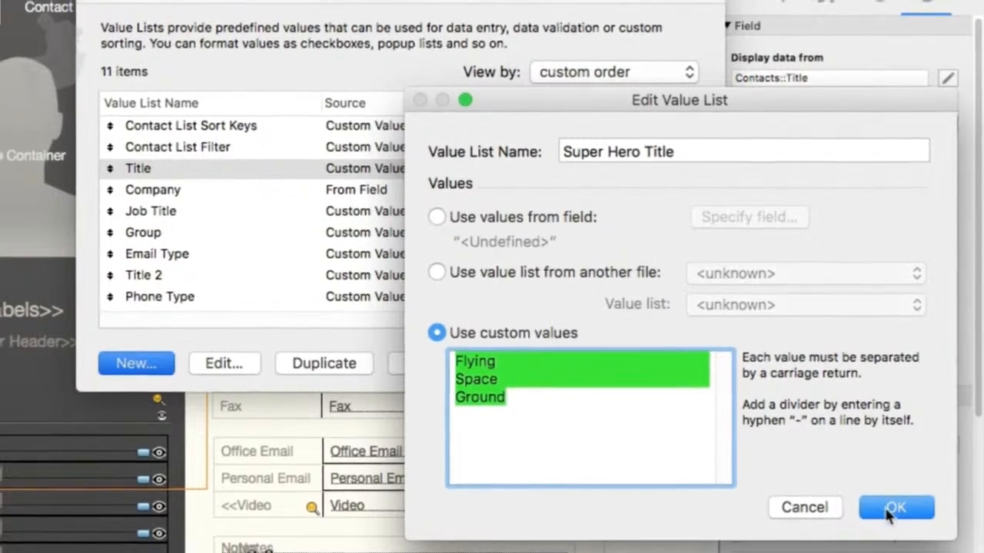
left_click(894, 506)
left_click(673, 361)
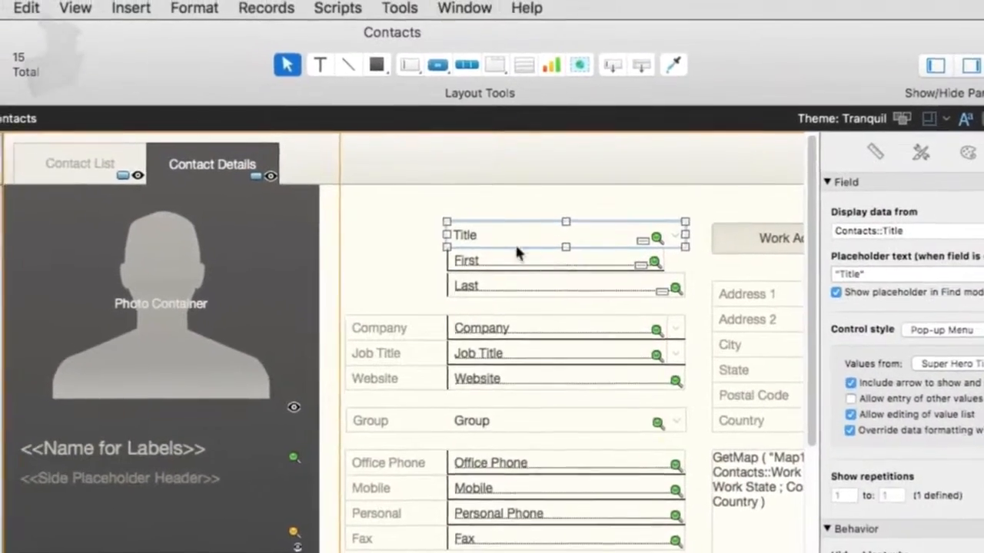
- Switch to Browse mode and check the Title pop-up menu's choices
key("super+b")
left_click(478, 244)
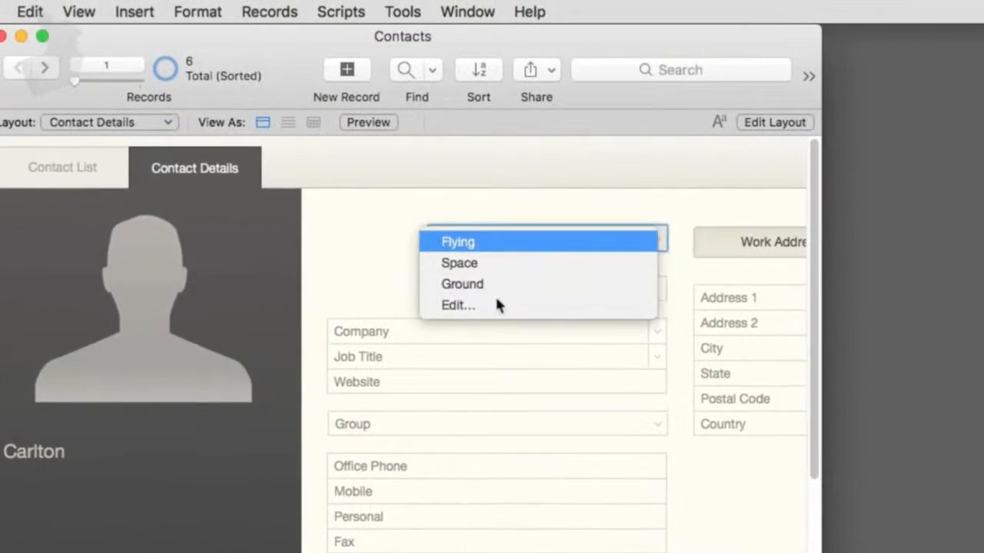
left_click(524, 202)
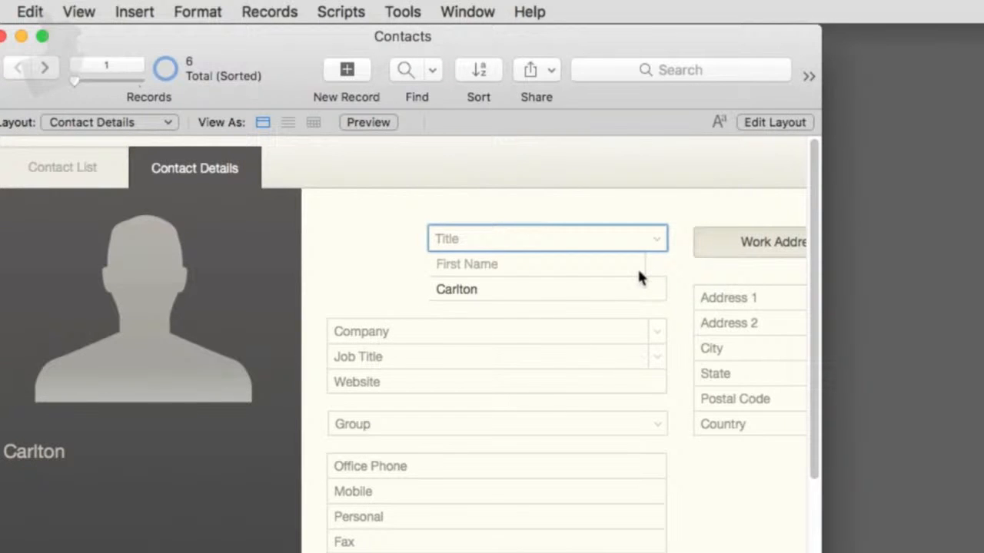
- Back in Layout mode, select the Website field and turn off its field entry in Browse mode
key("super+l")
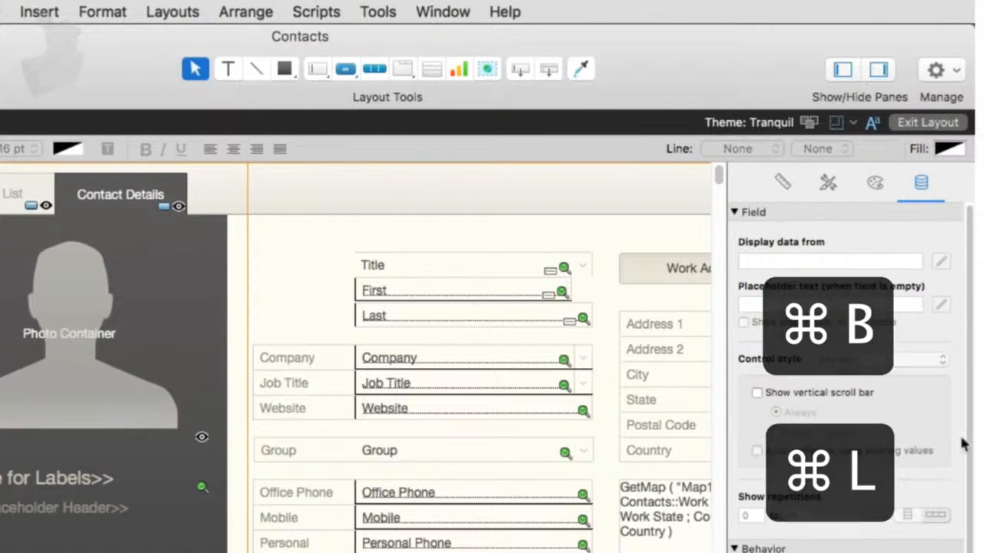
scroll(814, 461, "down", 3)
left_click(467, 388)
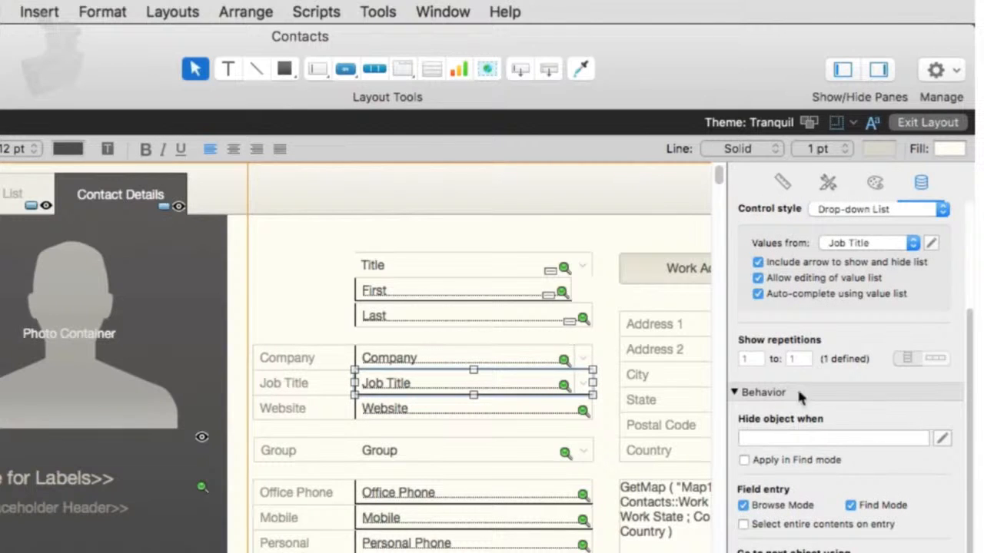
scroll(796, 419, "down", 2)
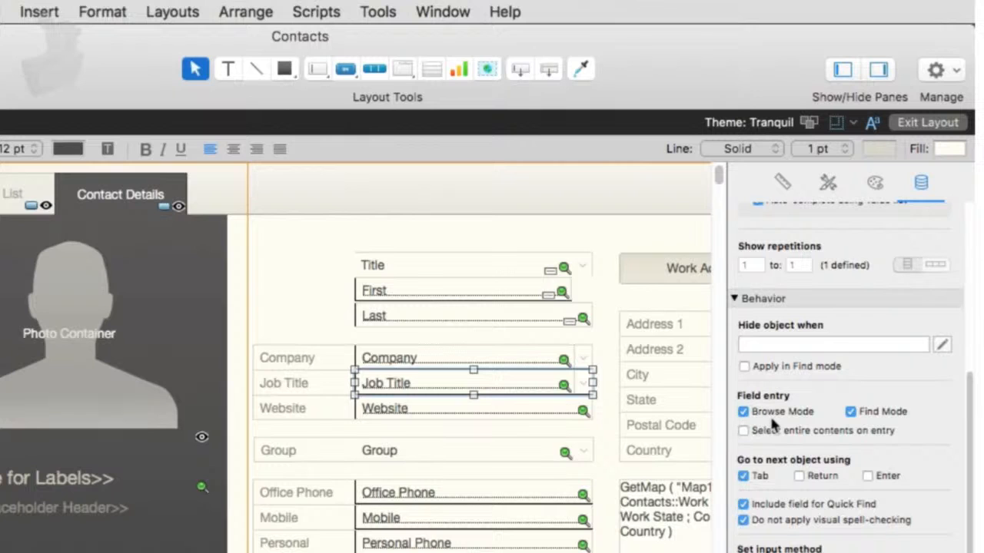
key("Tab")
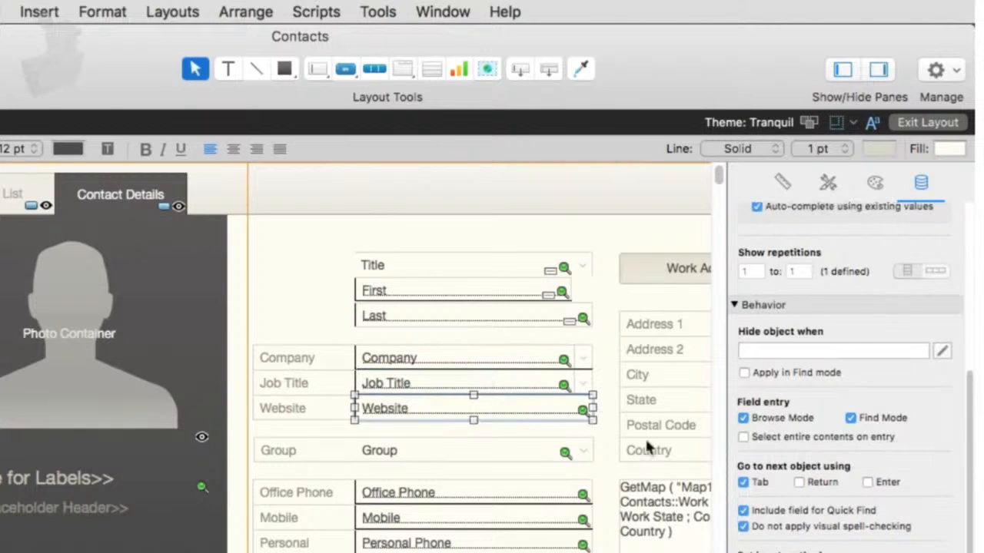
left_click(760, 417)
- Test entering the Company, Job Title and Website fields in Browse mode and in Find mode
key("super+b")
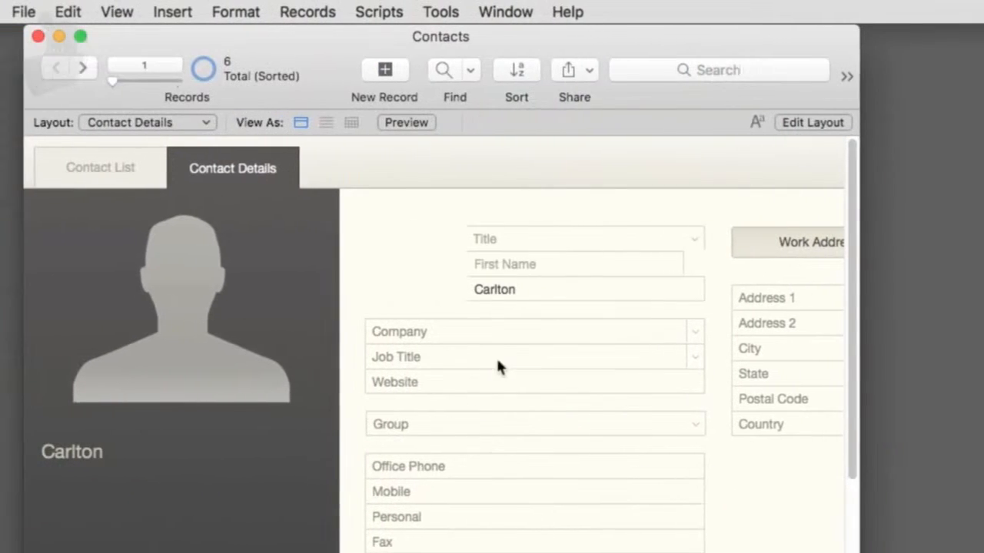
left_click(351, 332)
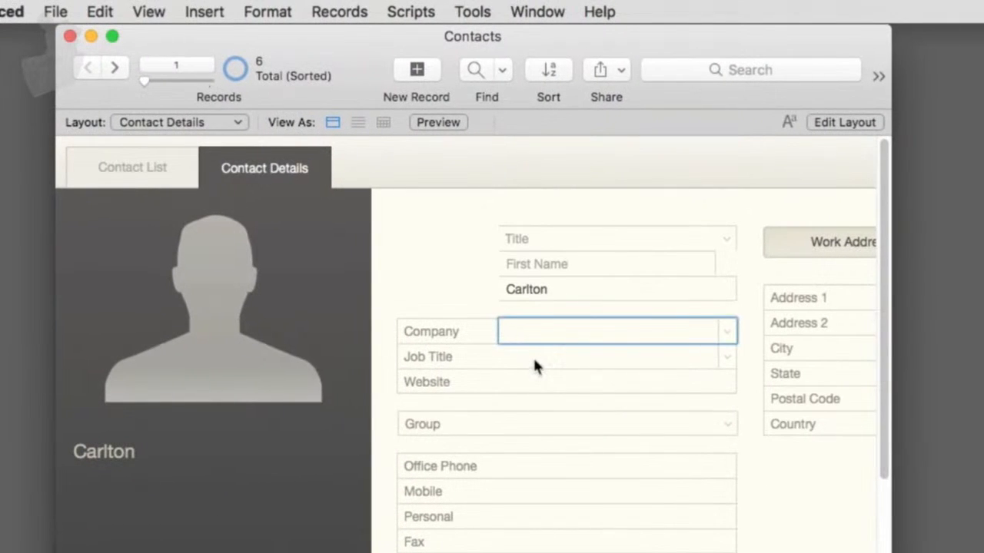
left_click(533, 359)
left_click(544, 386)
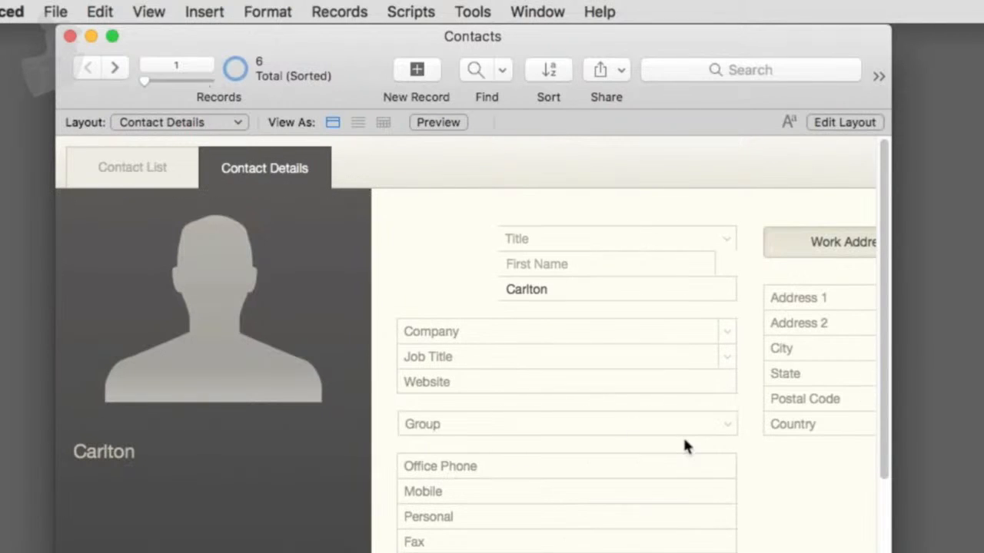
key("super+f")
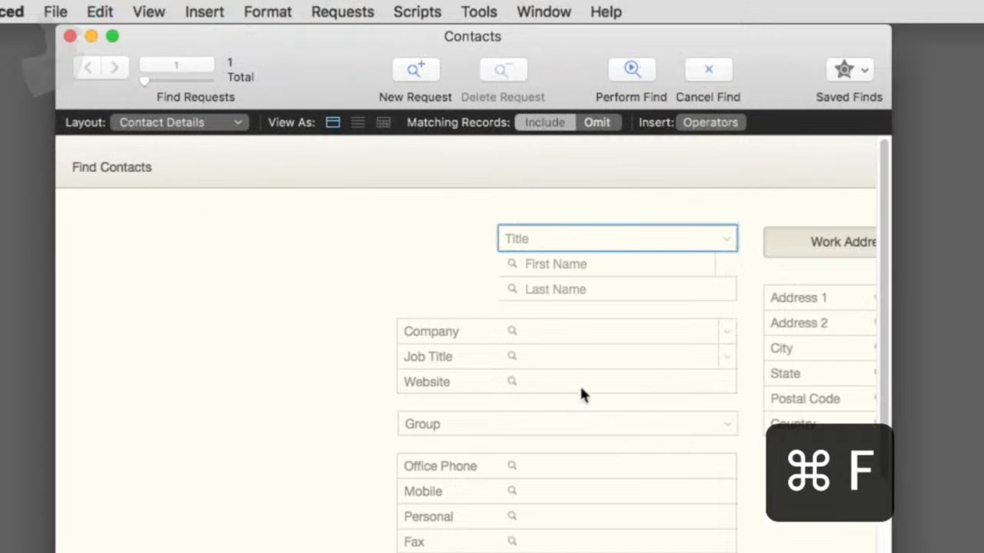
left_click(579, 383)
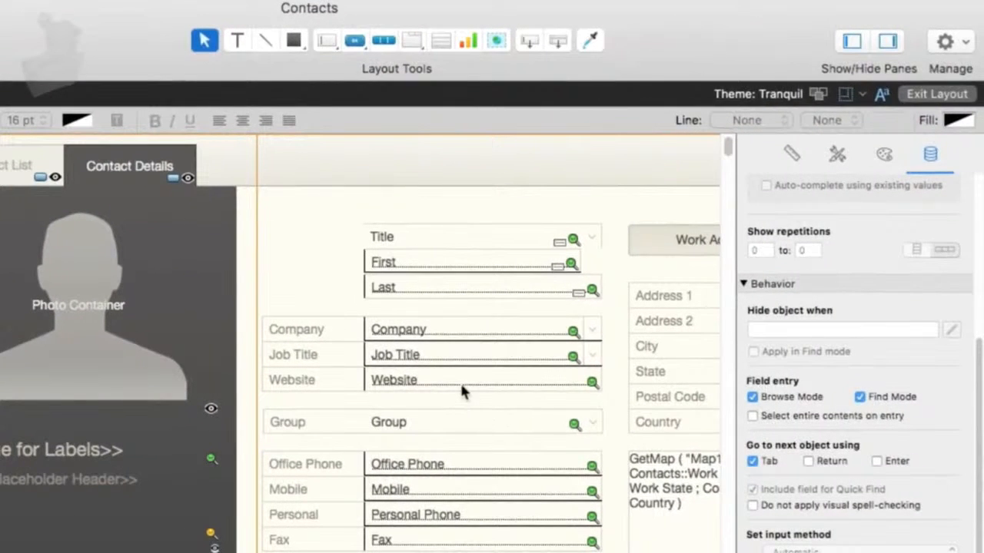
- Select the Website field in Layout mode and review its input method and touch keyboard type options
left_click(461, 389)
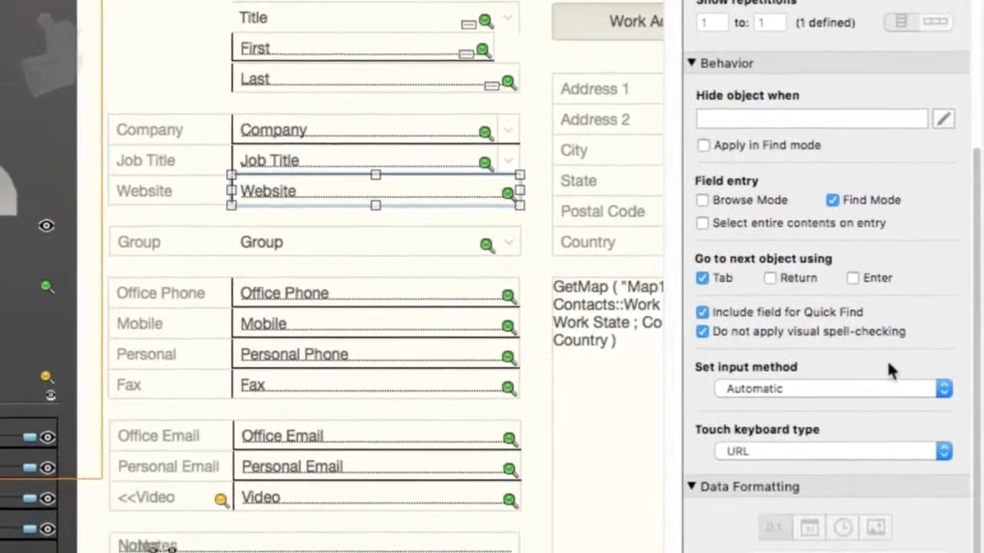
scroll(888, 370, "down", 1)
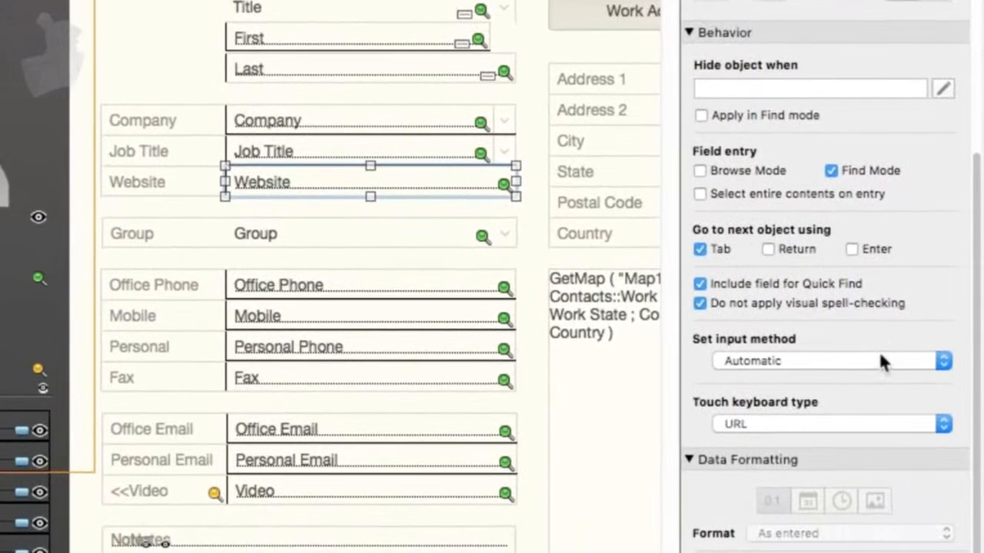
left_click(866, 366)
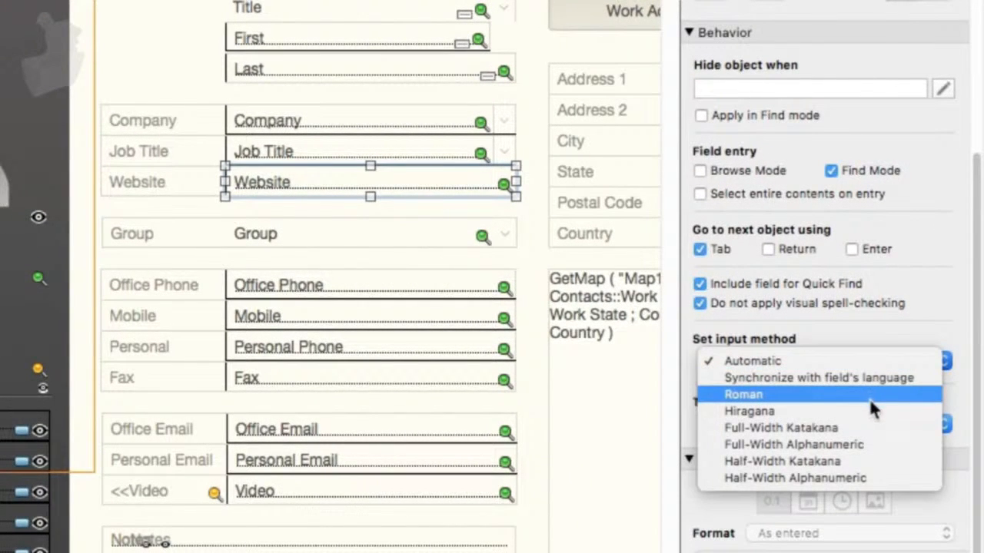
left_click(901, 337)
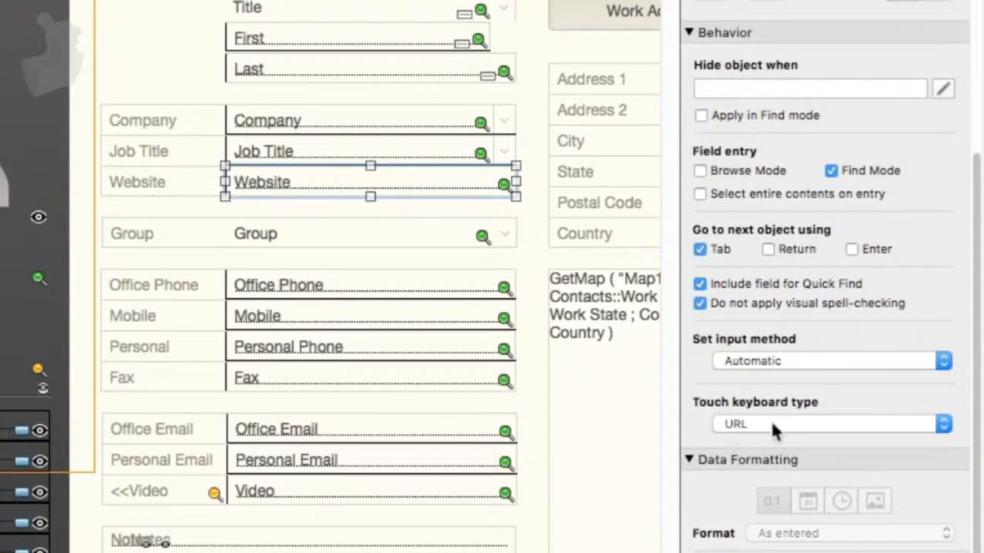
left_click(831, 440)
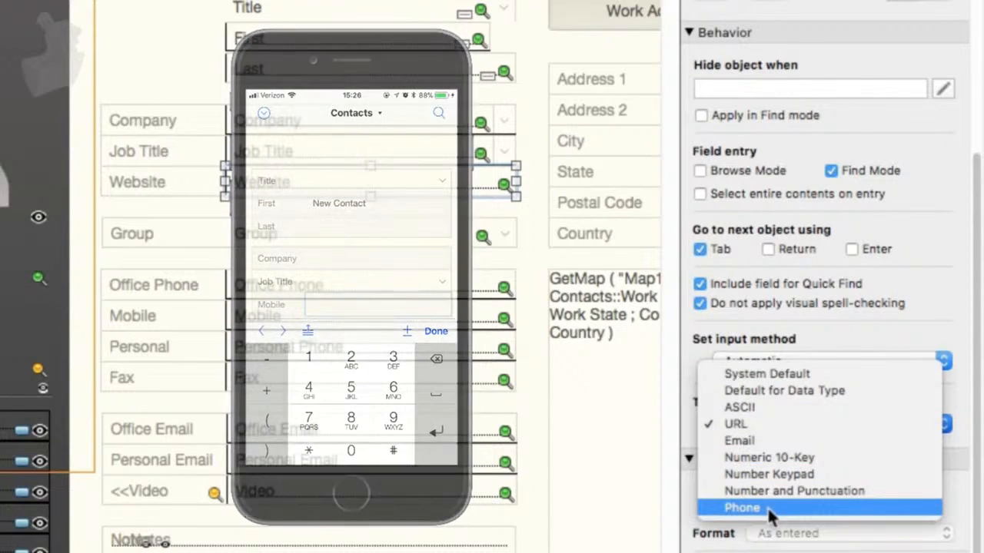
left_click(752, 424)
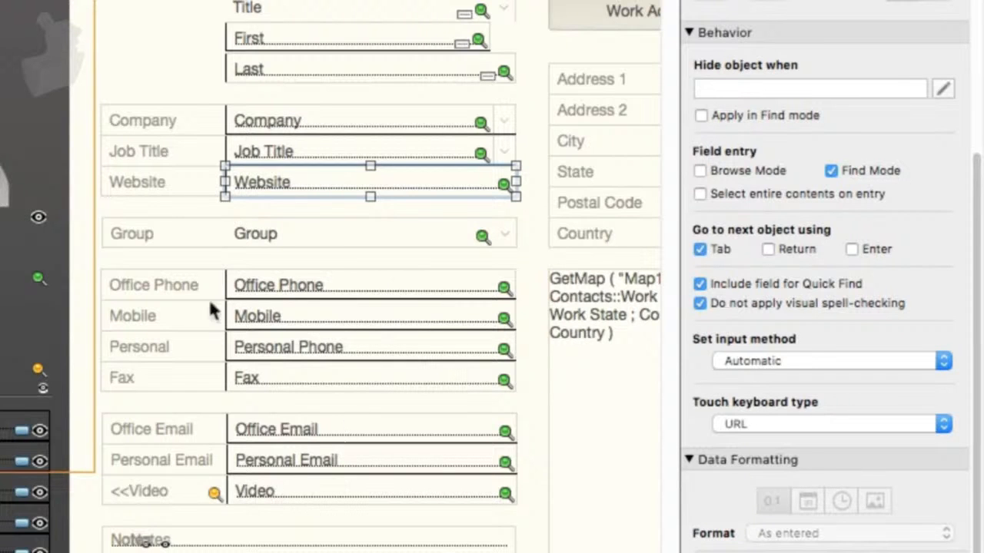
- Select the Title field and review its control style, behavior and data formatting settings
left_click(277, 17)
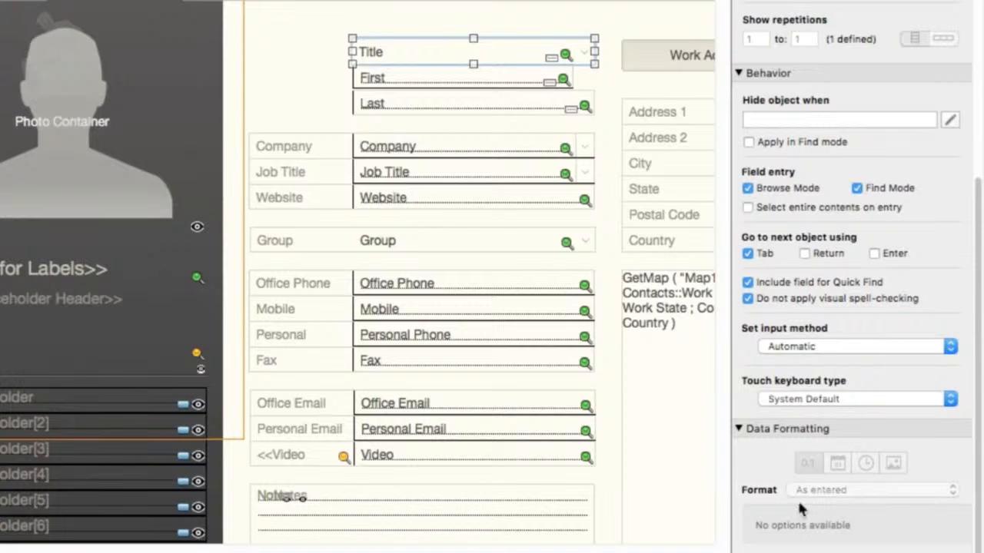
scroll(868, 342, "up", 8)
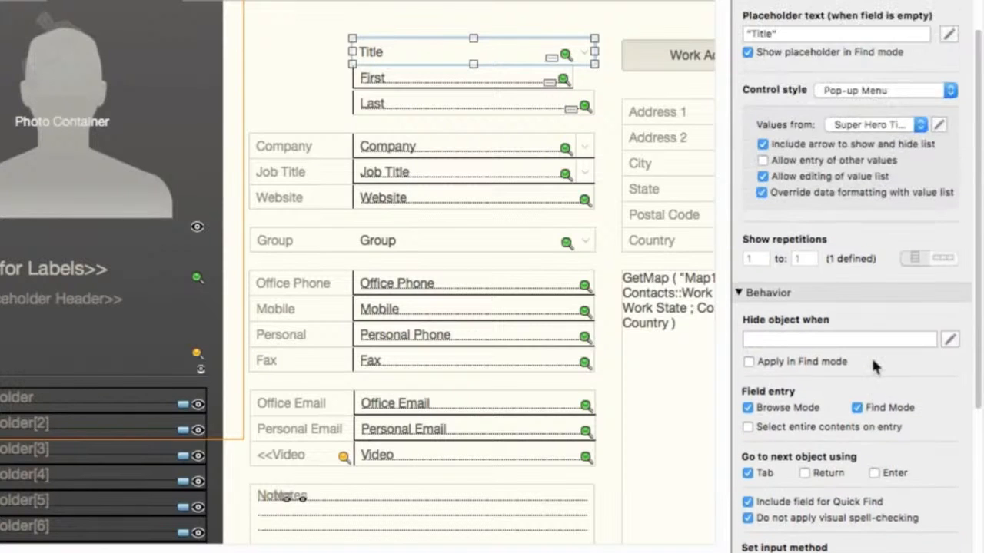
scroll(783, 317, "down", 8)
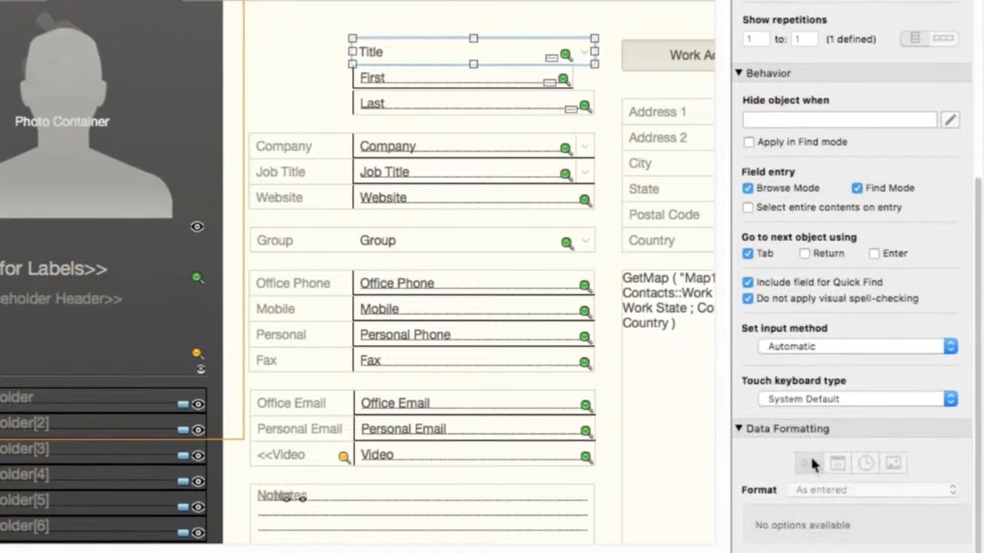
scroll(738, 426, "up", 4)
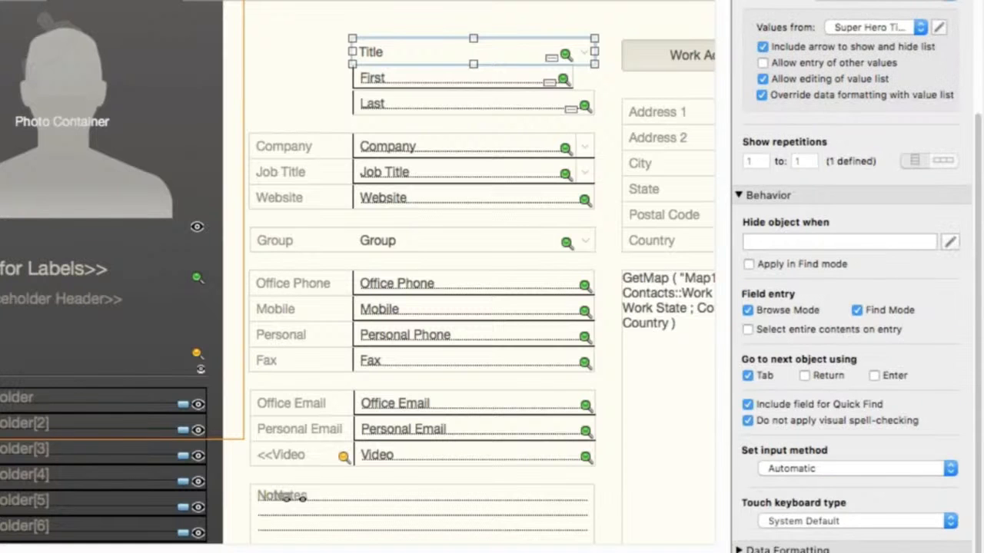
scroll(804, 473, "down", 3)
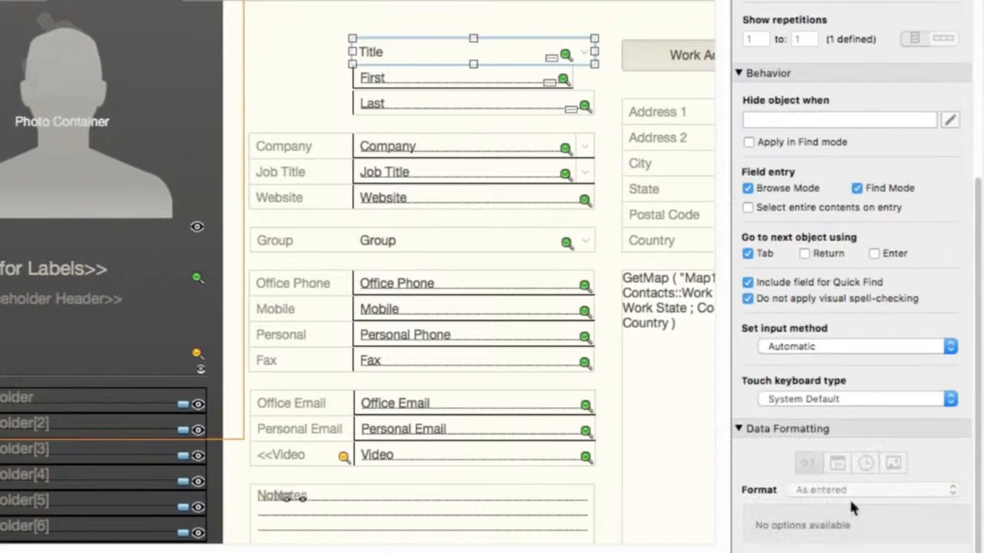
scroll(869, 455, "up", 3)
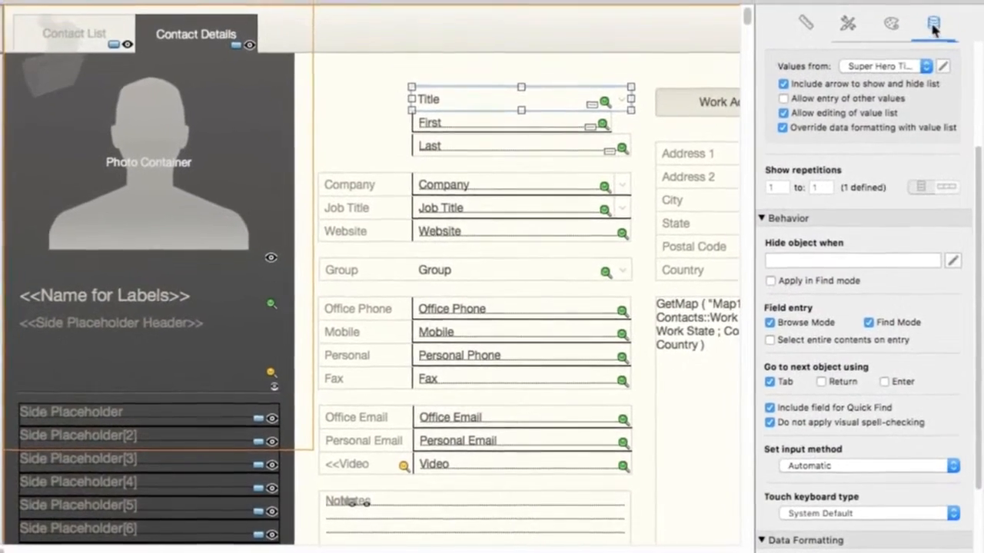
- Examine the Title field's appearance object-type options and theme styles, then select the Company field
left_click(891, 24)
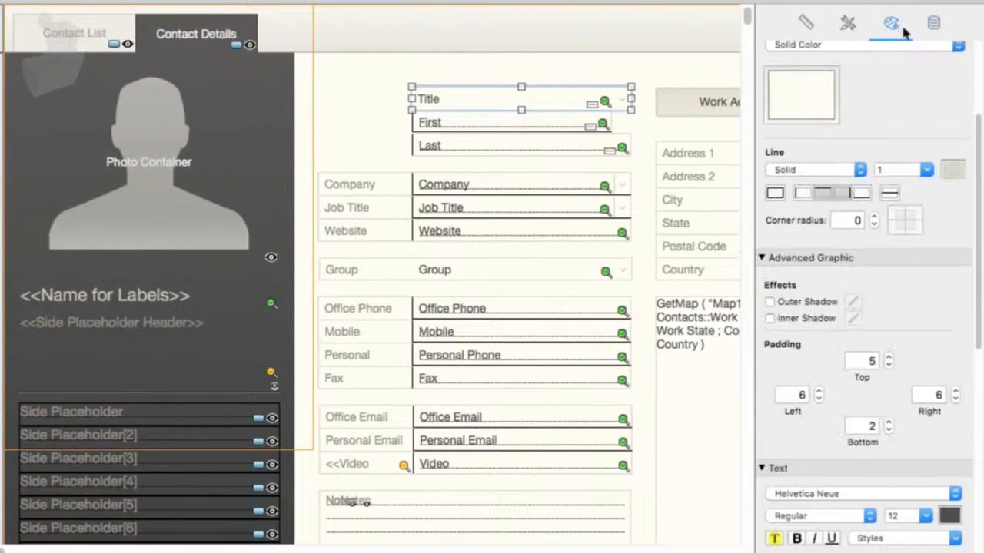
scroll(911, 128, "up", 5)
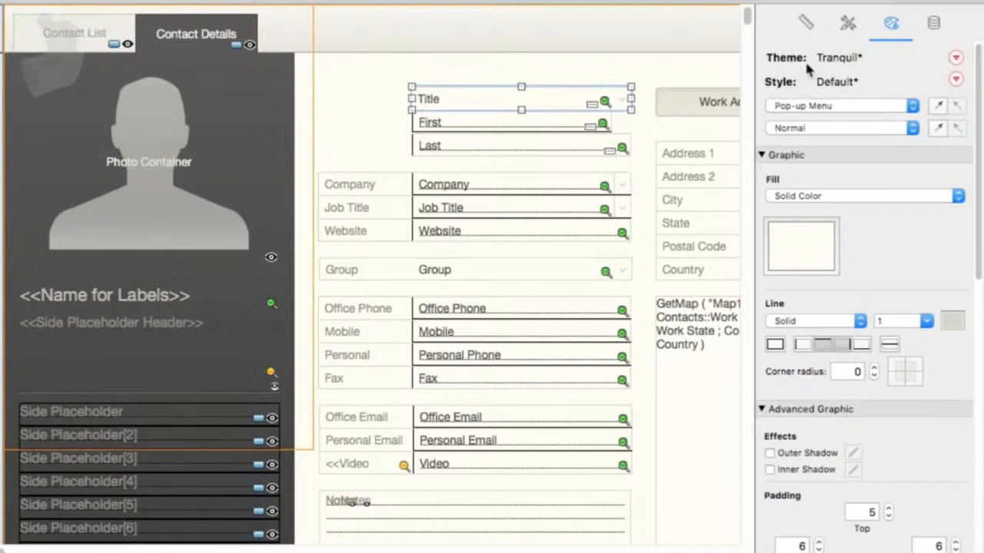
left_click(853, 109)
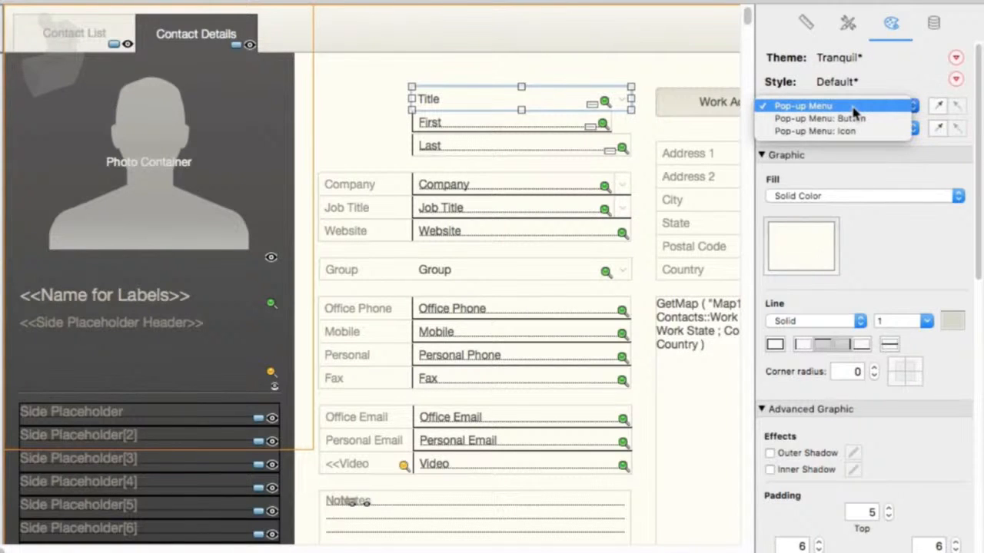
left_click(916, 160)
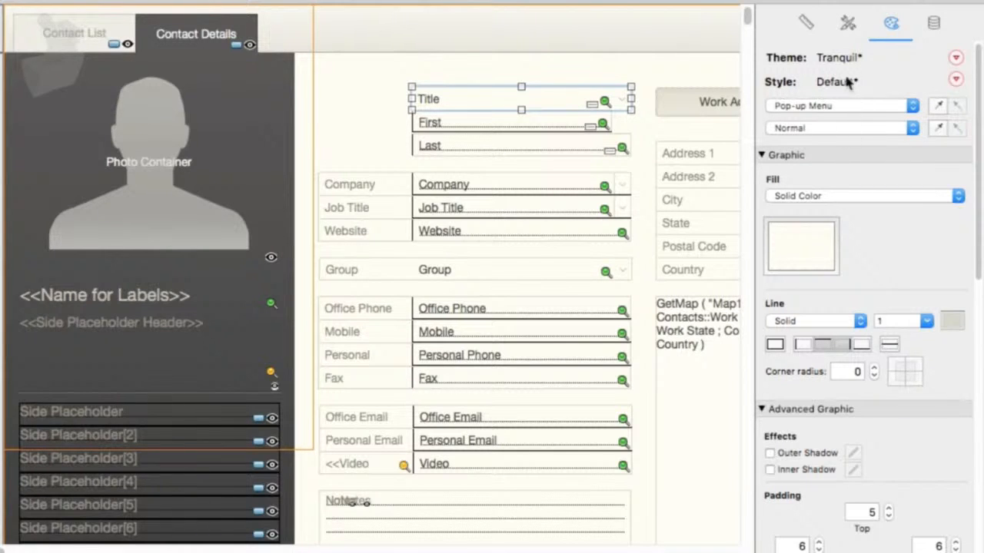
left_click(848, 25)
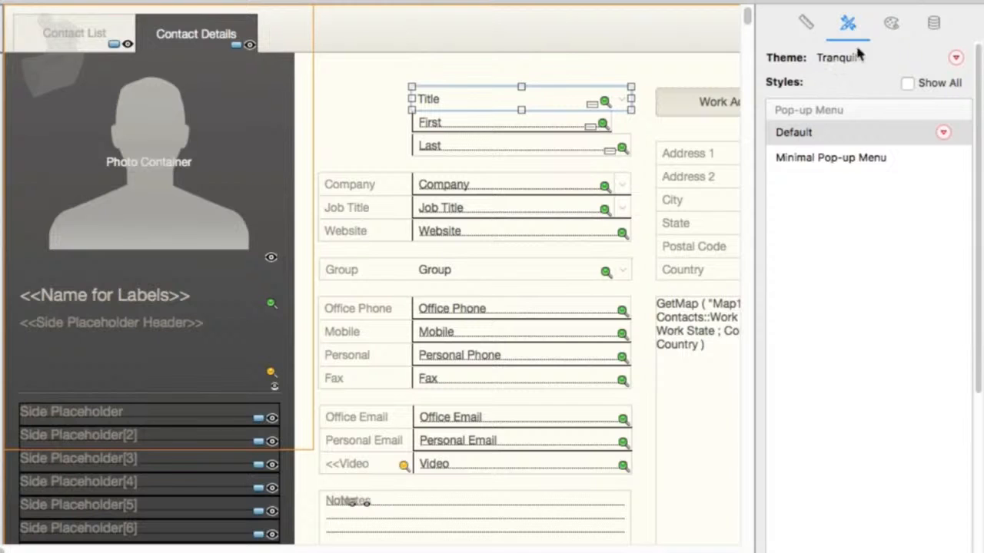
left_click(622, 183)
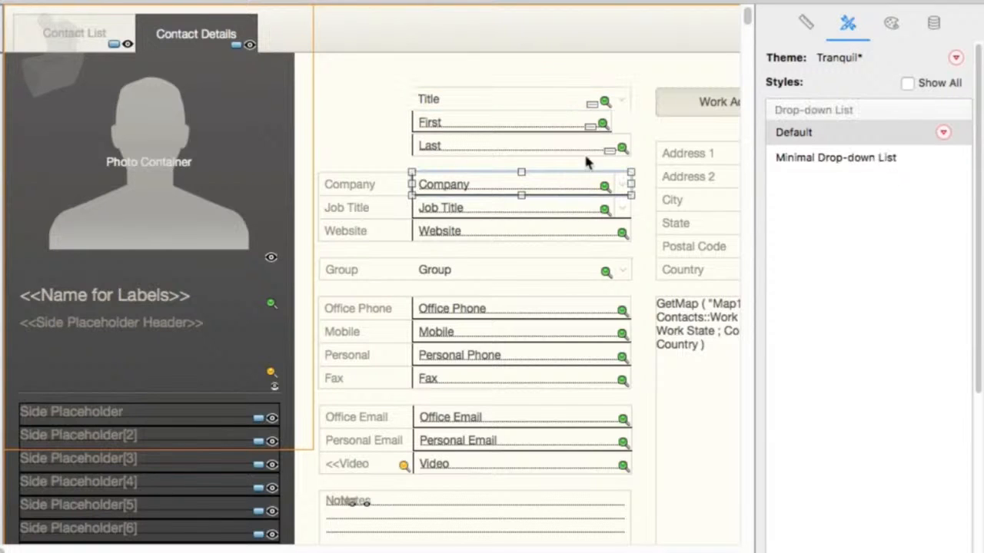
- Select the Title field and review the object types available for its pop-up menu appearance
left_click(581, 132)
left_click(574, 95)
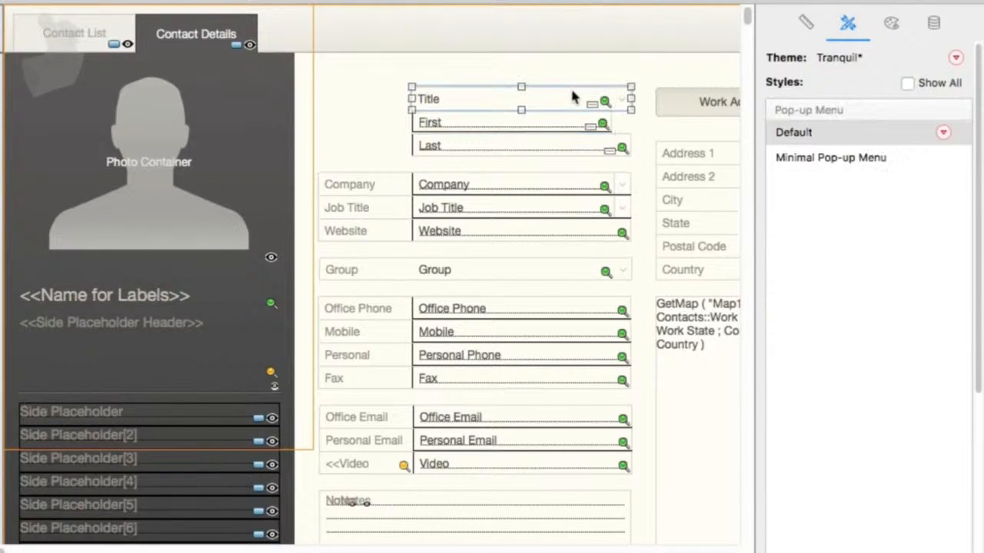
left_click(891, 24)
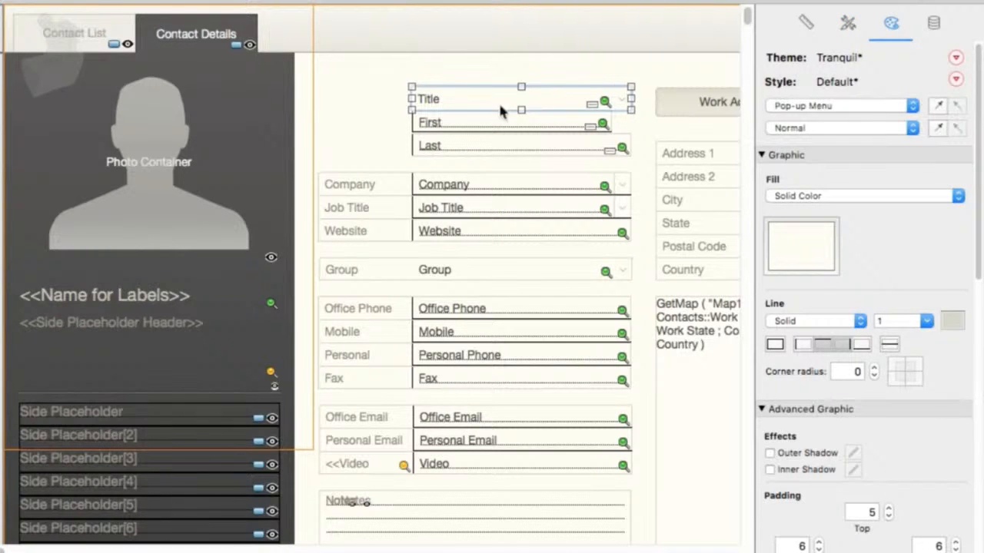
left_click(823, 107)
left_click(823, 109)
left_click(825, 110)
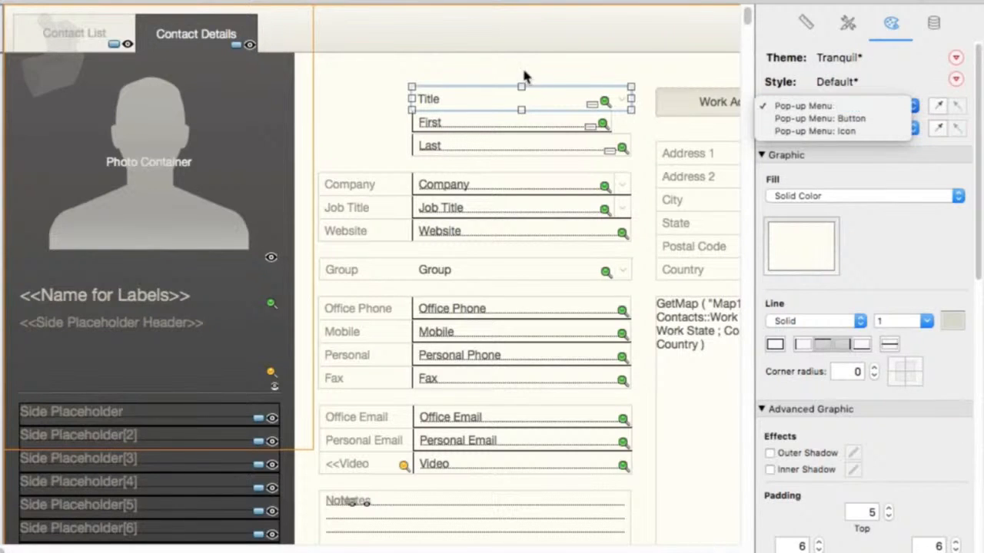
- Select the First field and set its Edit Box Normal state fill color to red
left_click(501, 123)
left_click(501, 123)
left_click(799, 107)
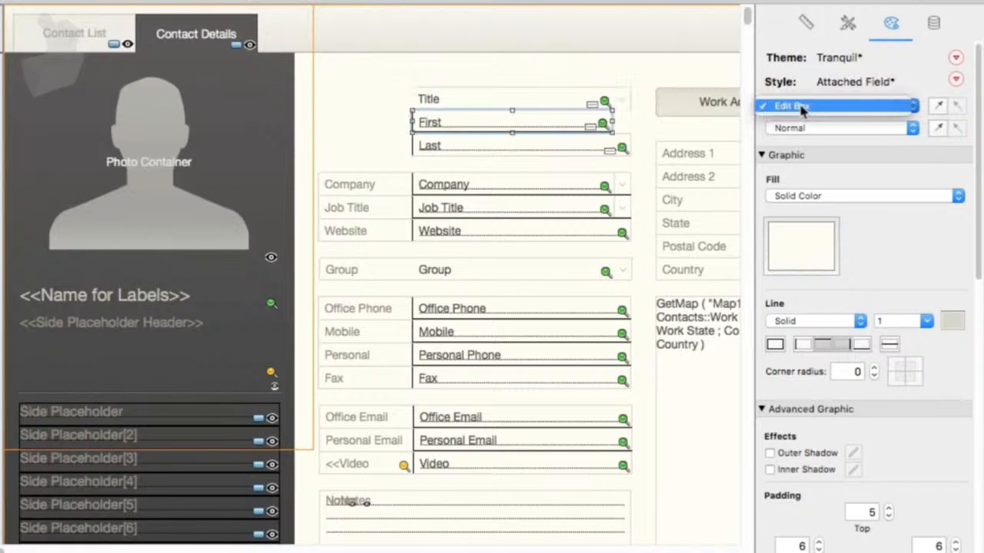
left_click(805, 134)
left_click(805, 132)
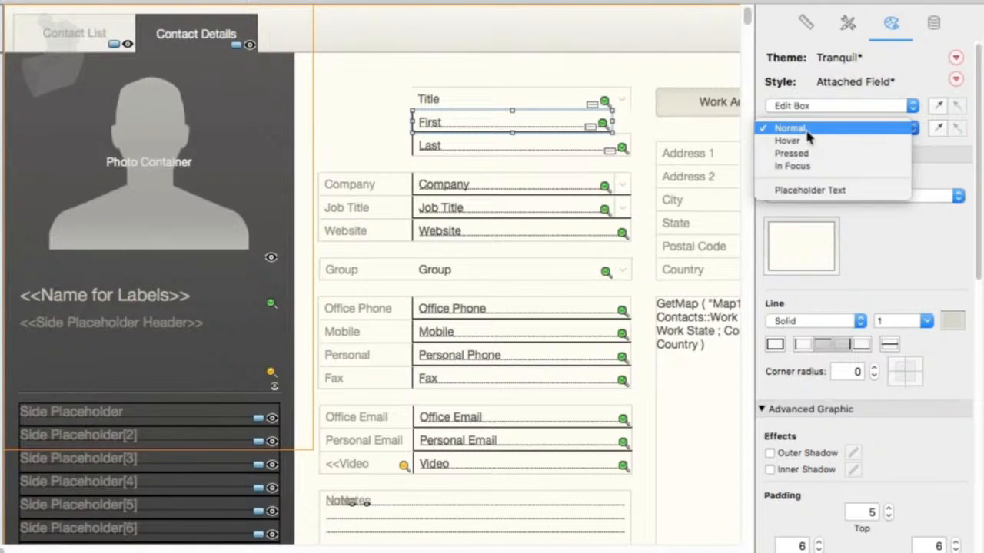
left_click(806, 133)
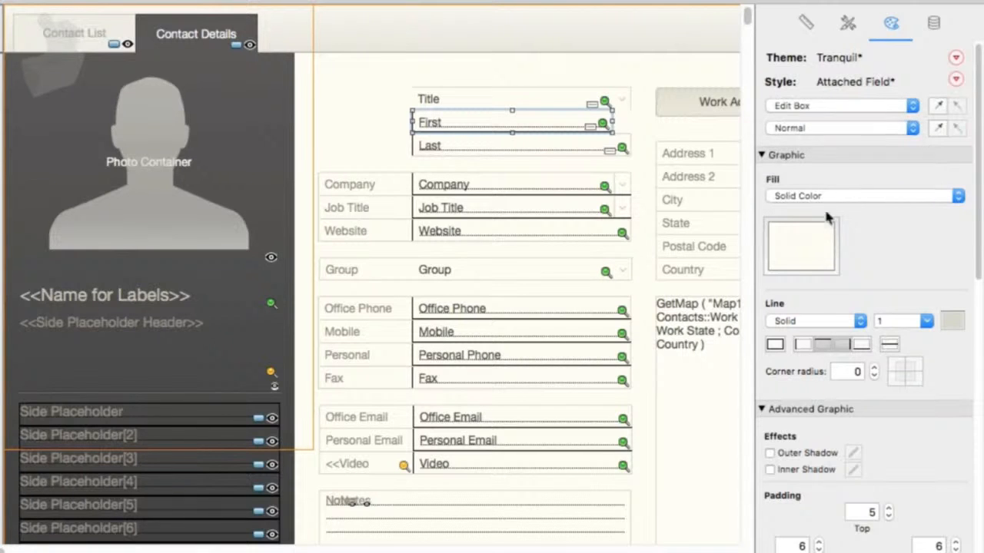
left_click(817, 261)
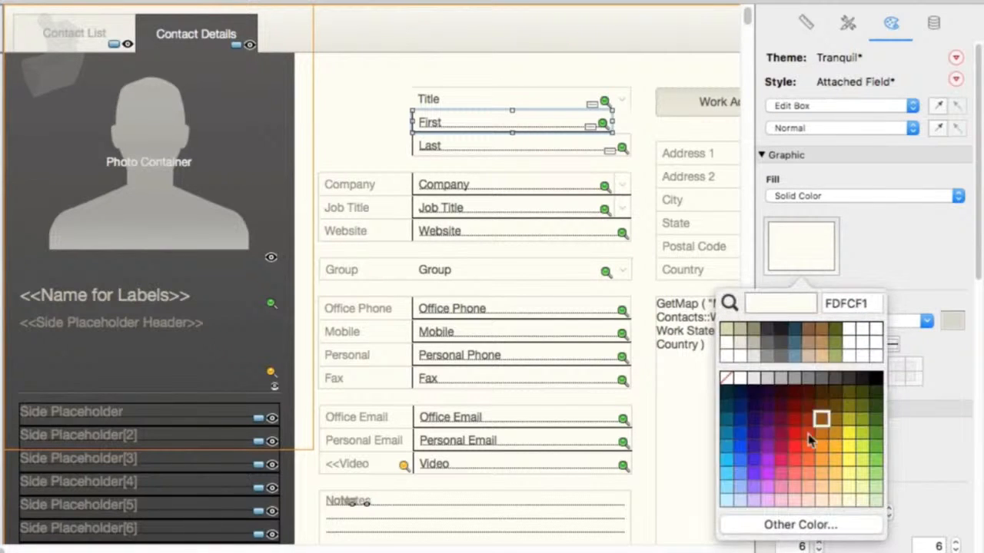
left_click(795, 433)
- Set the First field's Hover state fill to green and its Pressed state fill to purple
left_click(803, 131)
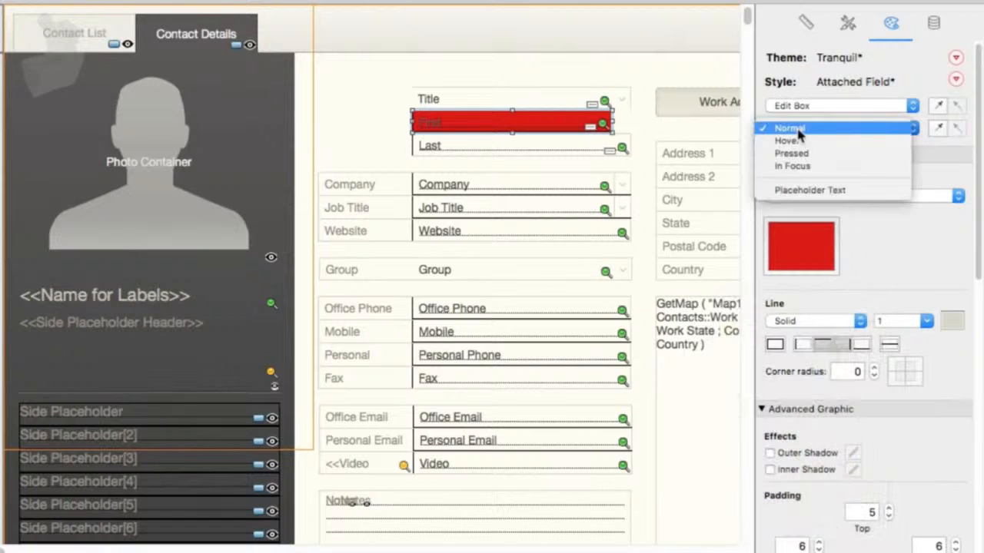
left_click(803, 140)
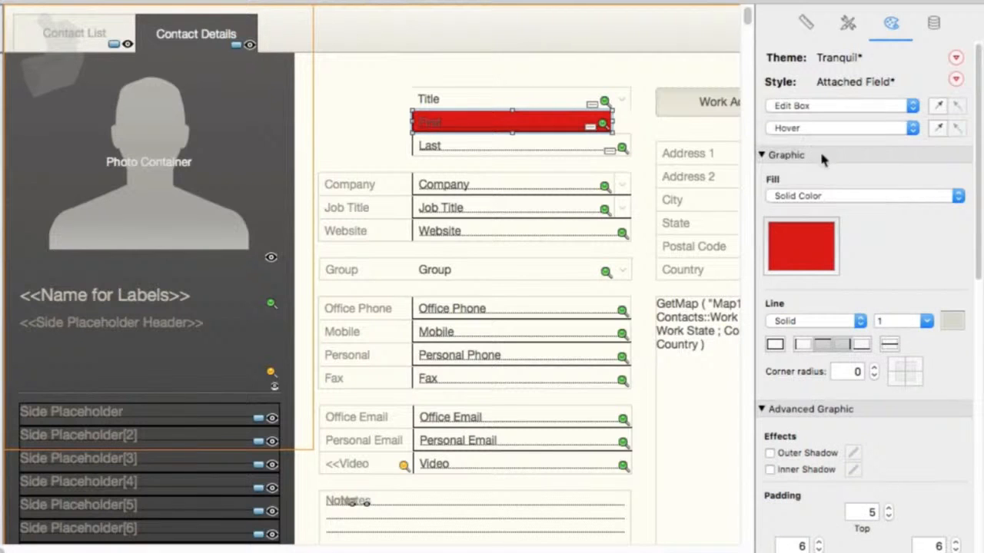
left_click(820, 263)
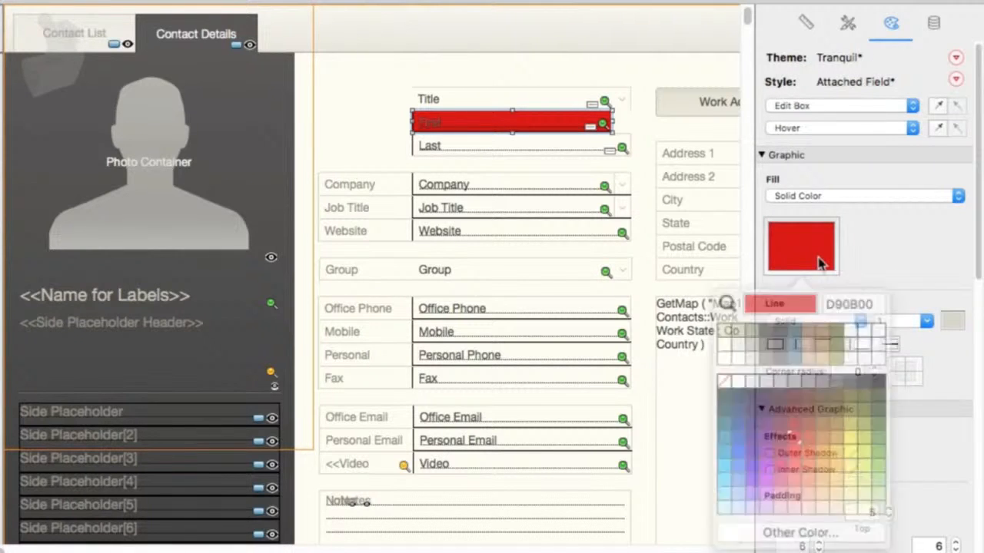
left_click(875, 450)
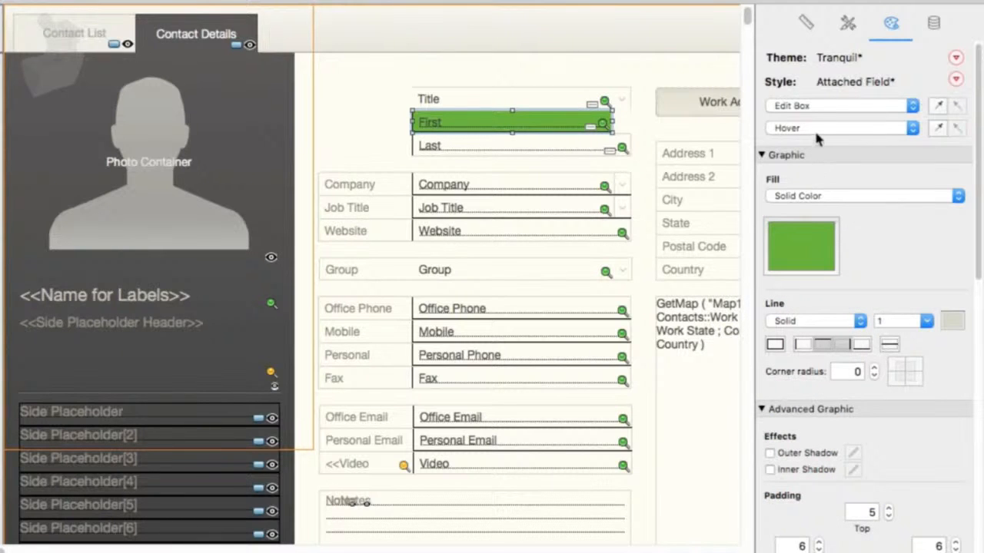
left_click(813, 128)
left_click(817, 143)
left_click(807, 254)
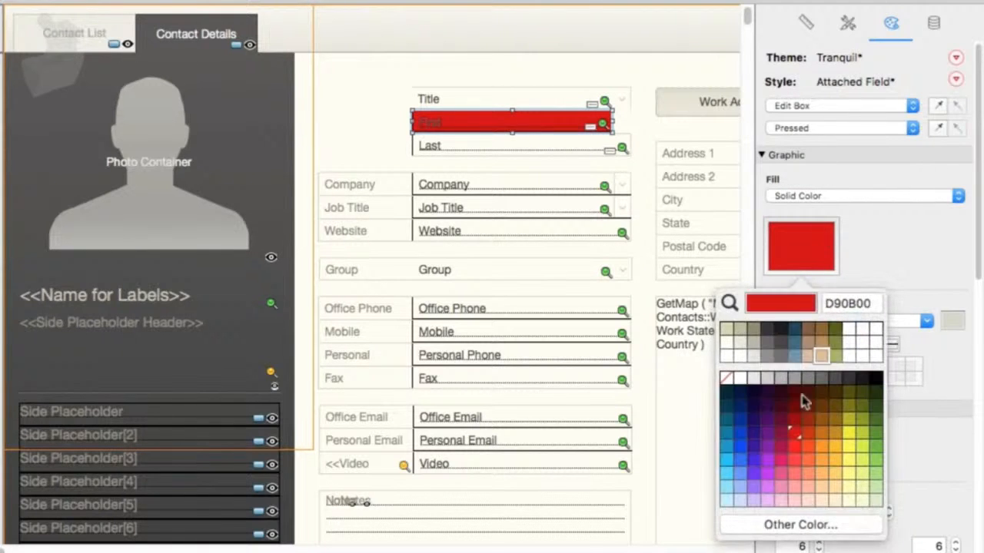
left_click(753, 452)
- Set the First field's In Focus state fill color to blue
left_click(815, 129)
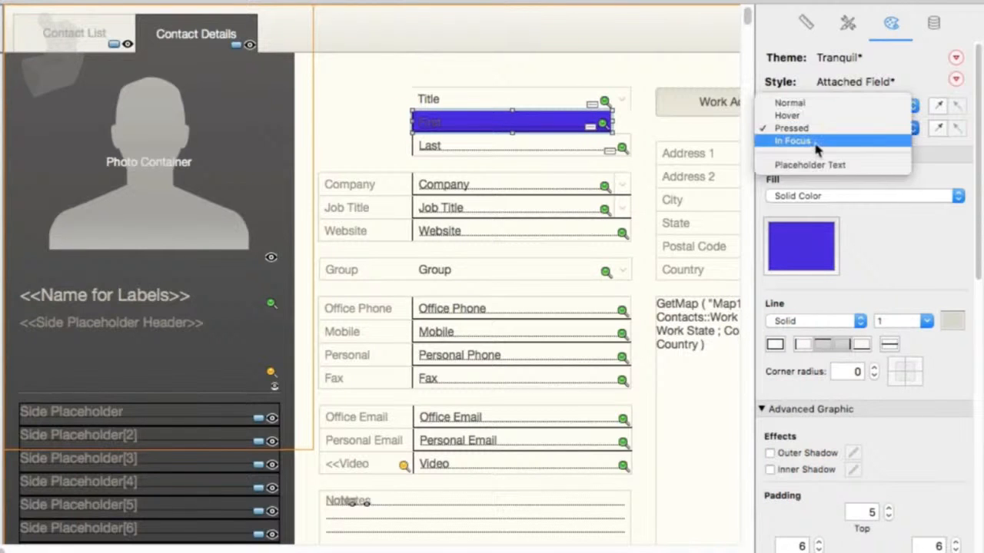
left_click(813, 141)
left_click(814, 258)
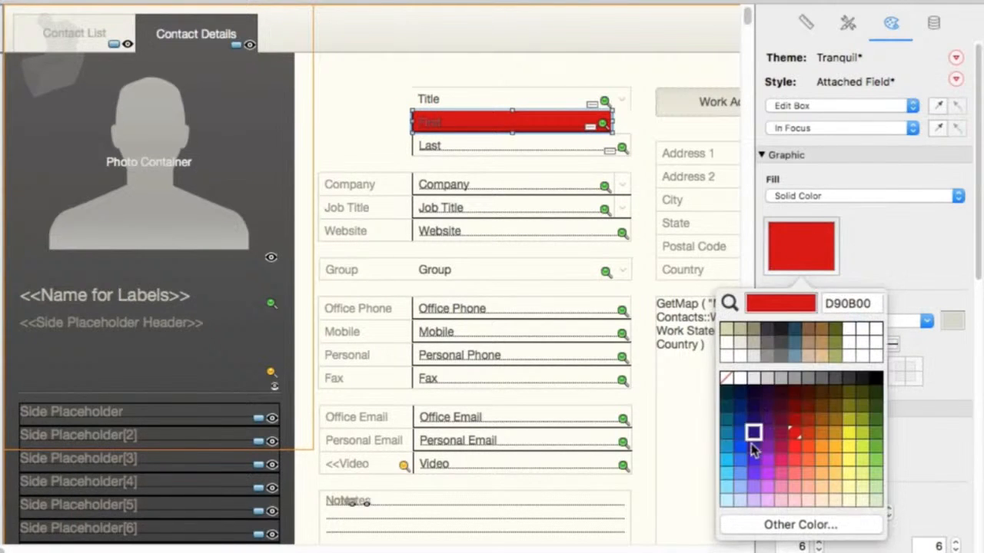
left_click(740, 452)
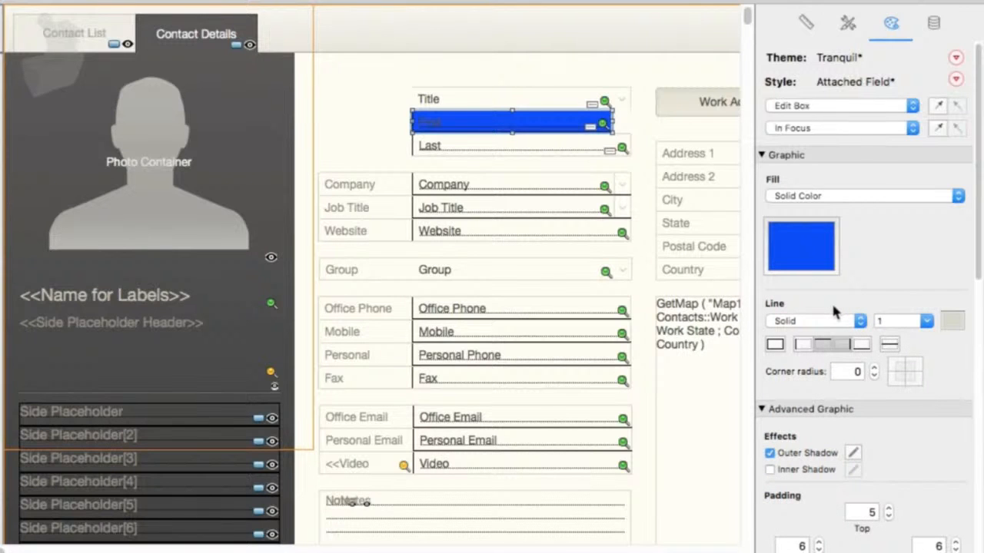
- Test the First field's state colors in Browse mode on a new record, then return to Layout mode
key("super+b")
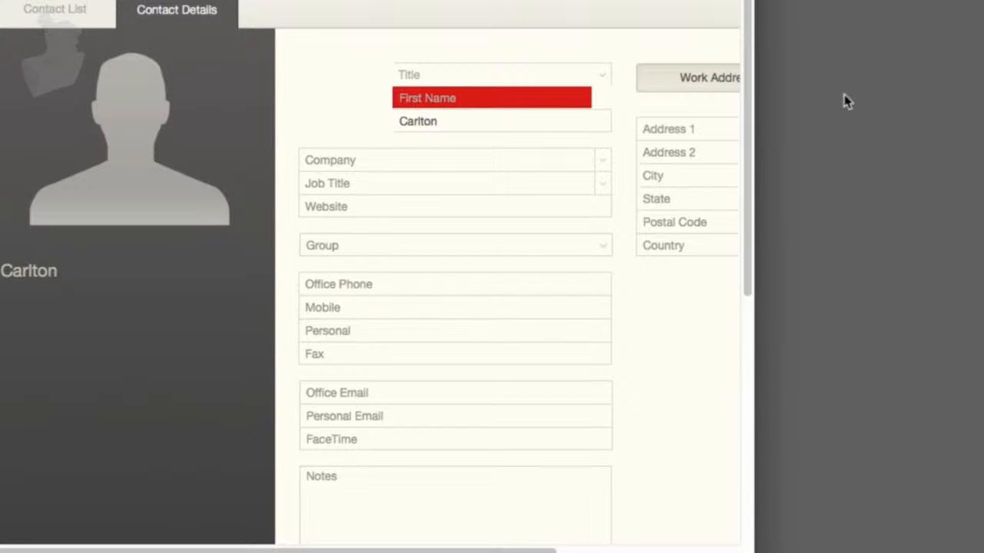
key("super+n")
left_click(499, 106)
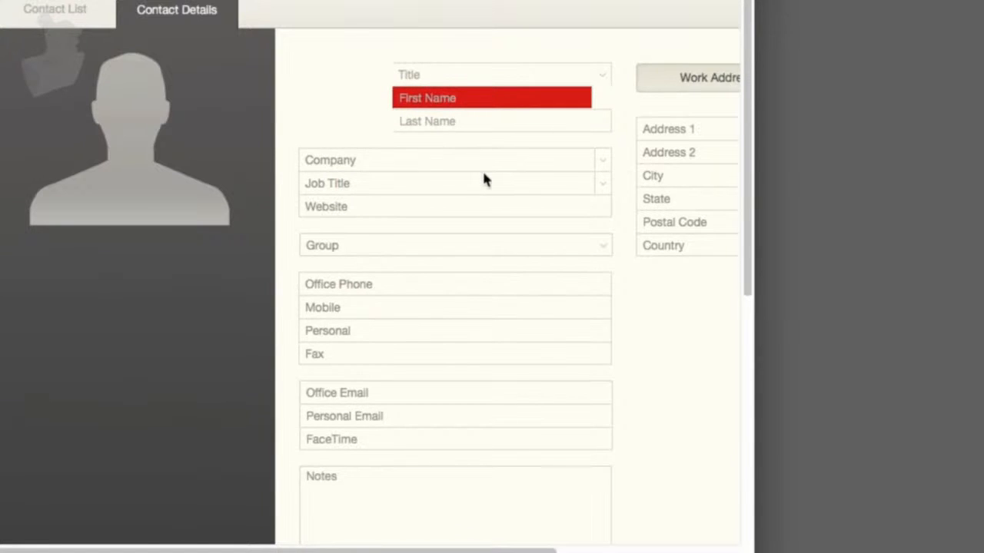
key("super+l")
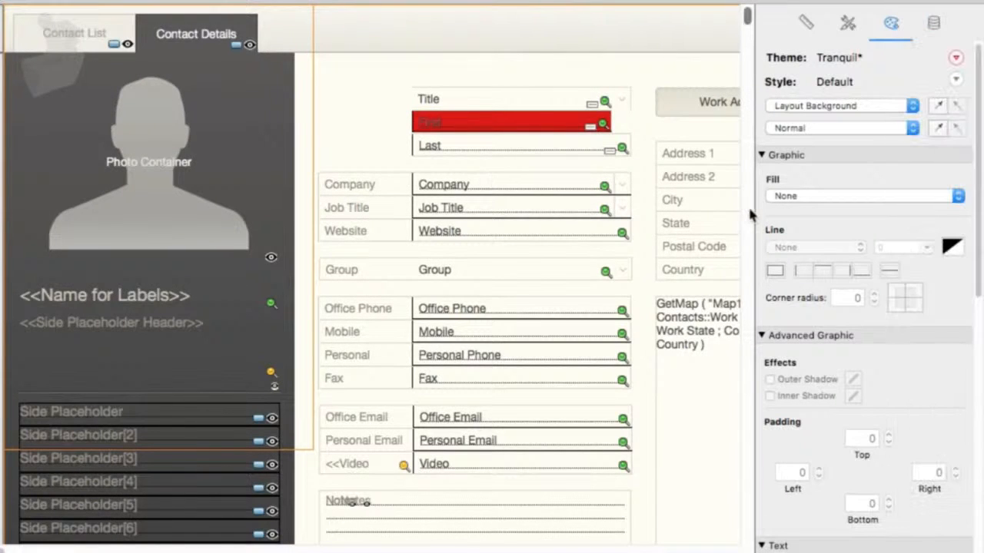
- Select the Send by Email button and set its Hover state fill to a solid green color
scroll(748, 204, "right", 5)
left_click(706, 34)
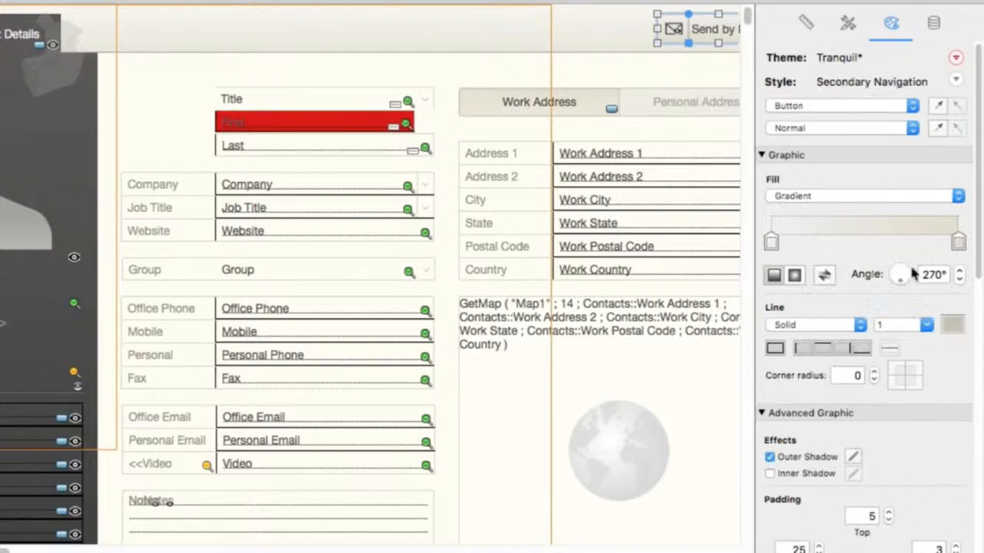
left_click(849, 129)
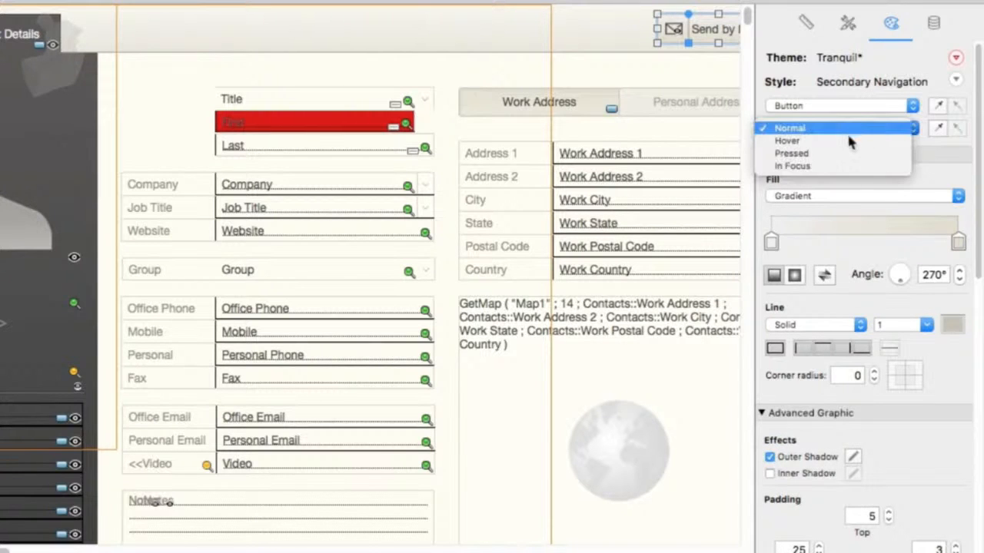
left_click(850, 140)
left_click(850, 195)
left_click(855, 185)
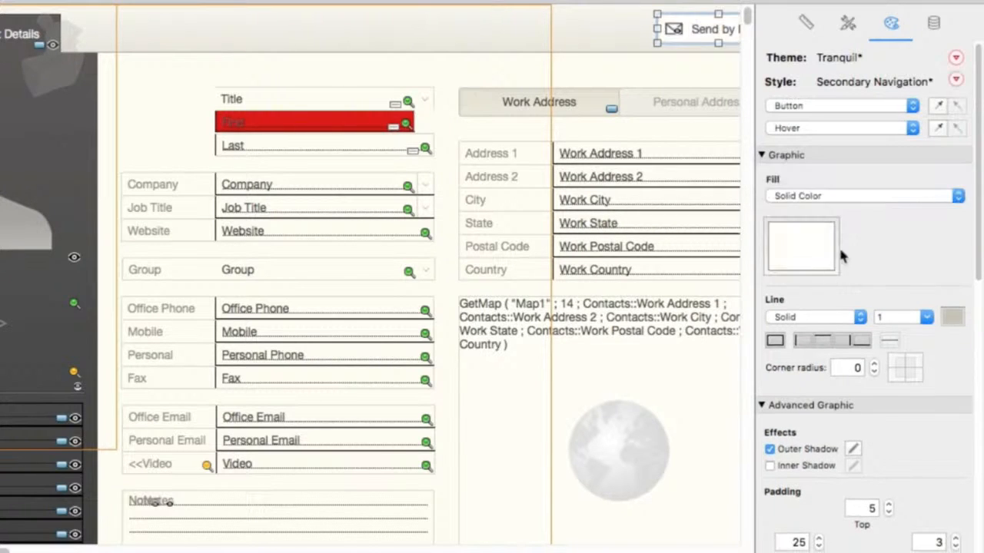
left_click(836, 249)
left_click(876, 446)
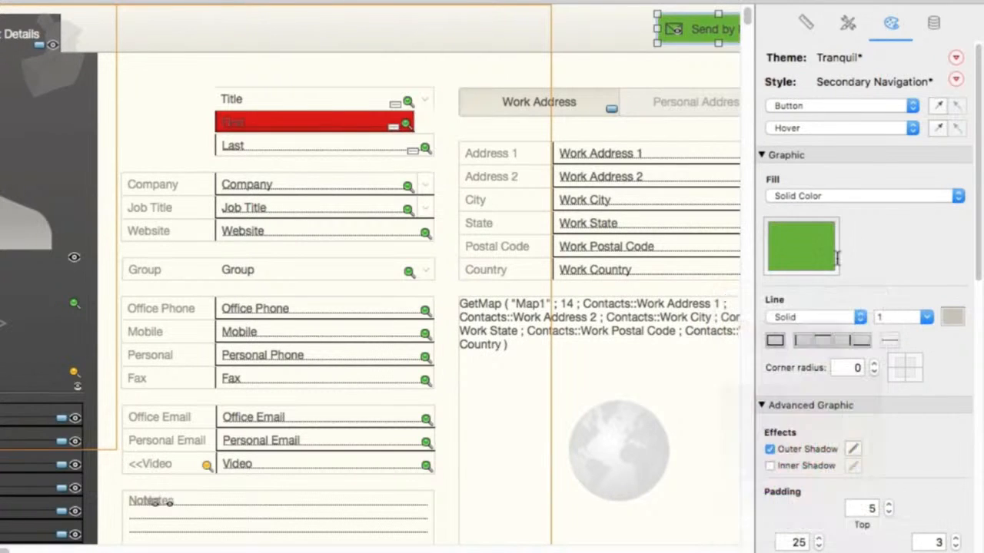
- Set the Send by Email button's Pressed state fill to a solid orange color
left_click(808, 125)
left_click(811, 142)
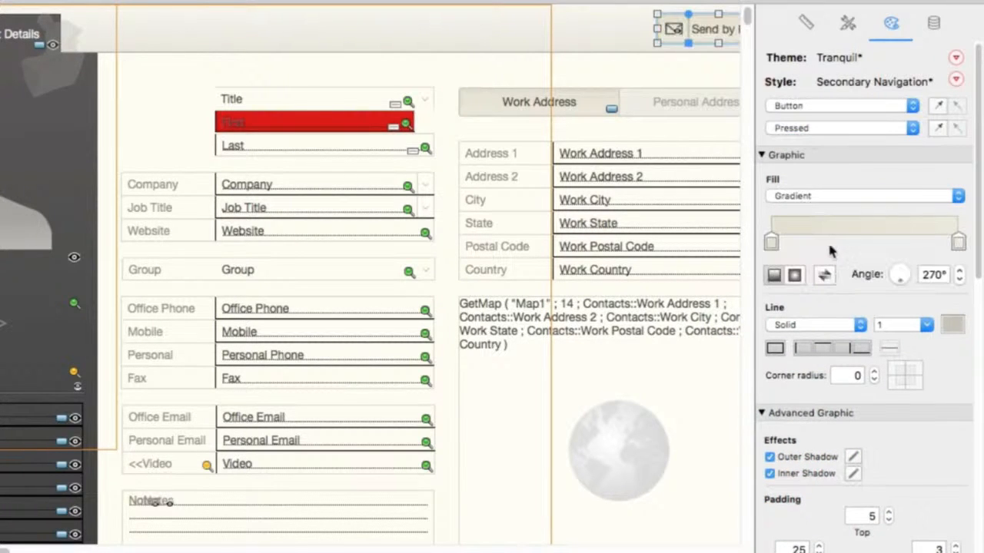
left_click(827, 197)
left_click(827, 185)
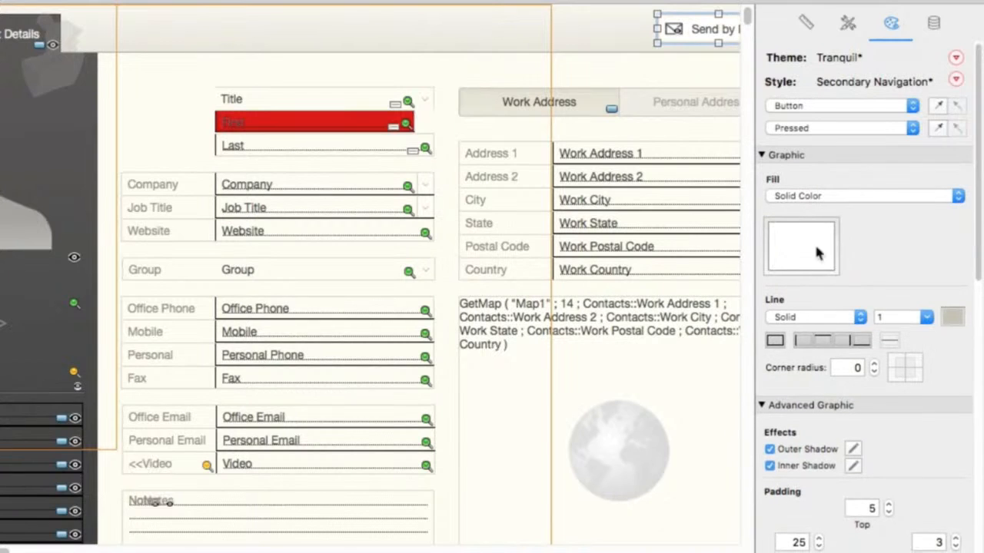
left_click(812, 228)
left_click(820, 430)
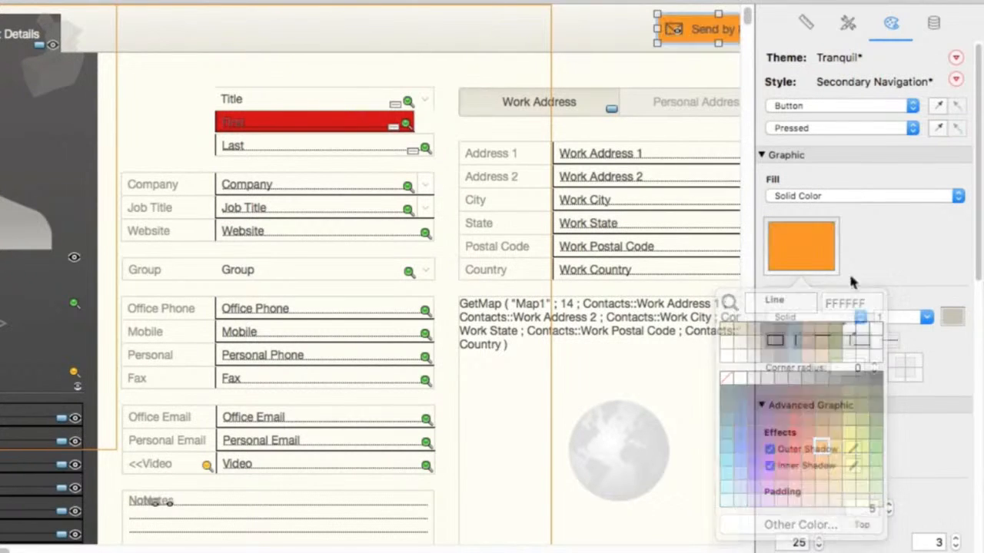
- Set the Send by Email button's In Focus state fill to a solid purple color
left_click(811, 128)
left_click(813, 142)
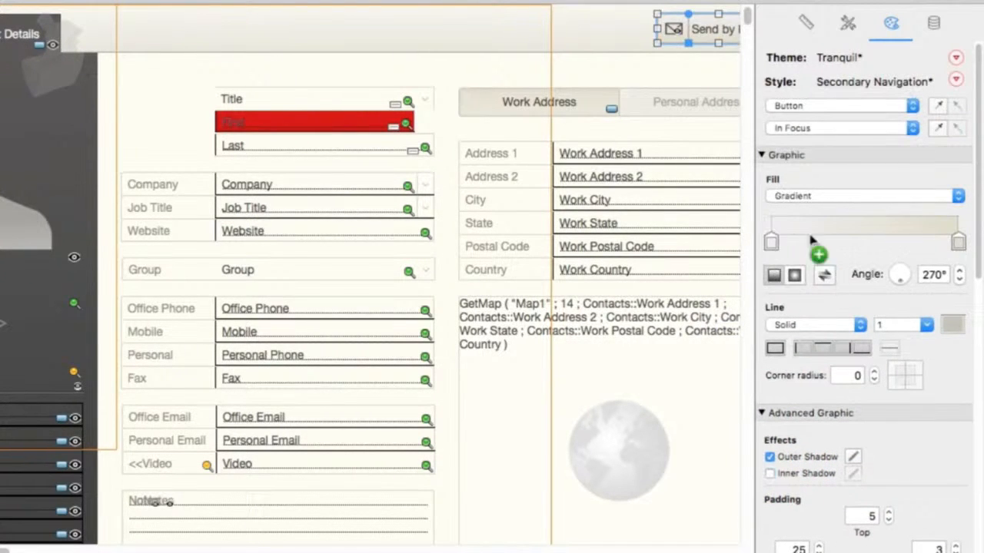
left_click(813, 198)
left_click(799, 183)
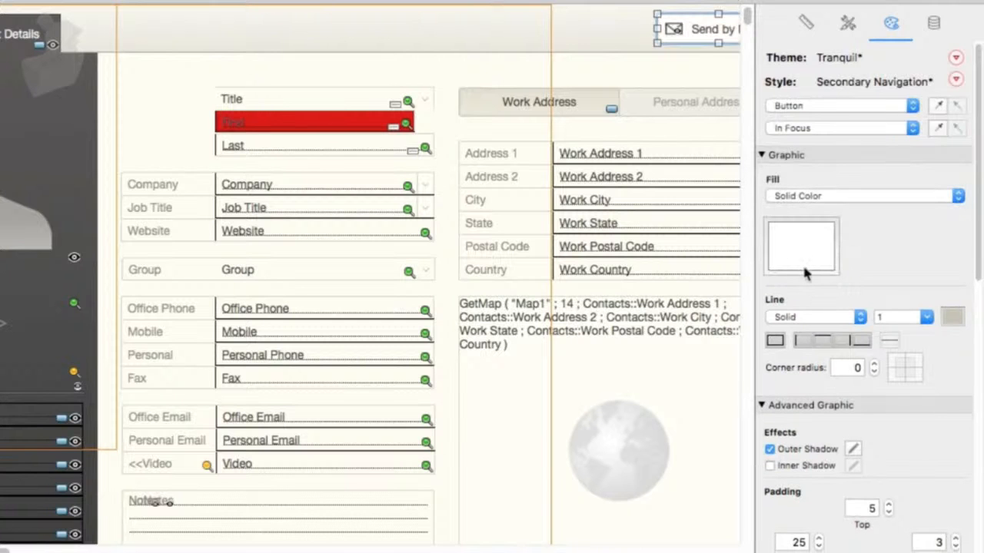
left_click(806, 258)
left_click(755, 470)
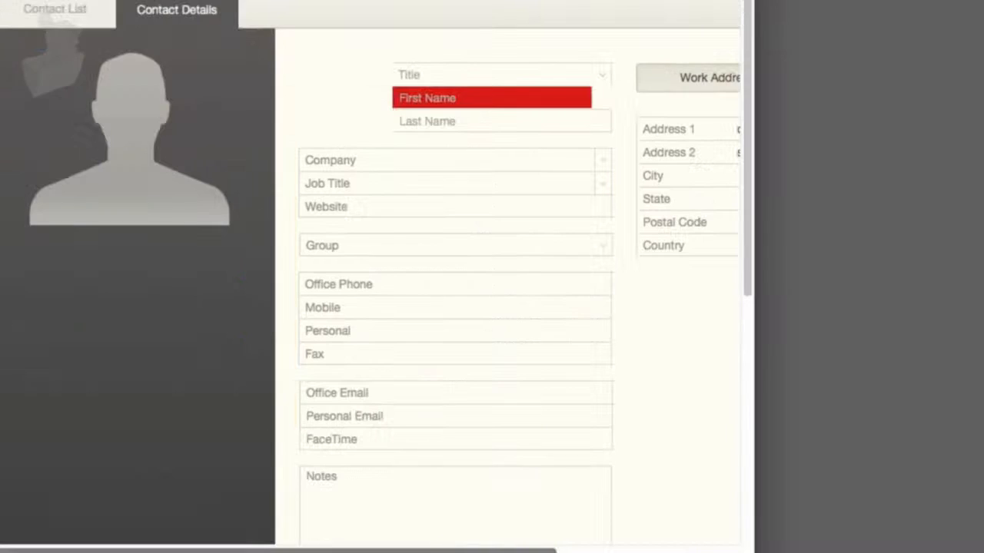
- Test the First field and Send by Email button state colors in Browse mode
scroll(445, 292, "right", 5)
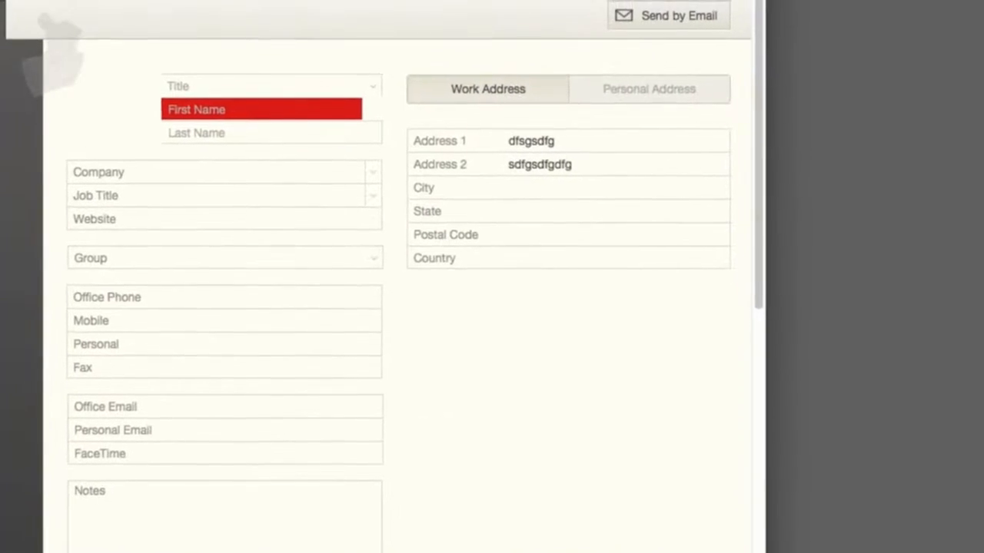
scroll(446, 292, "left", 2)
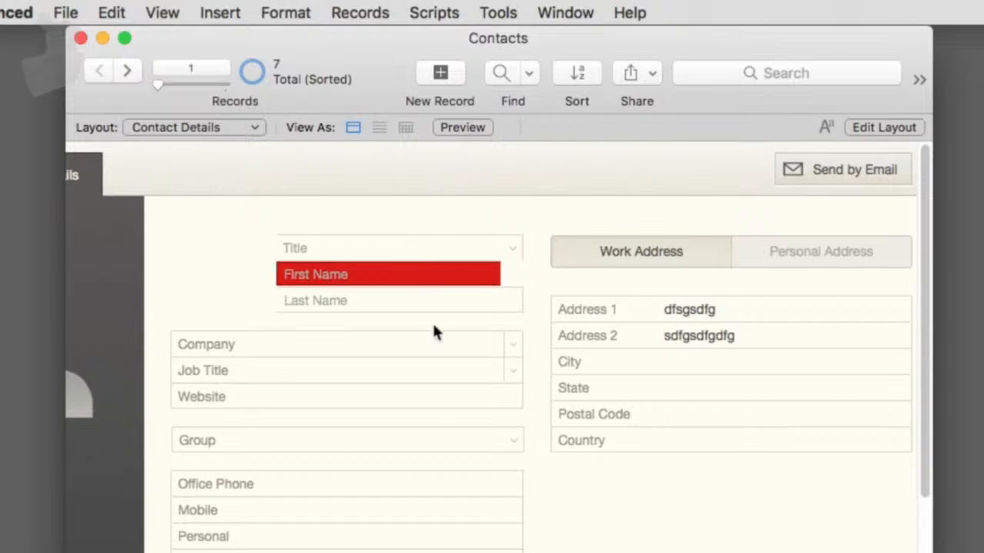
left_click(427, 275)
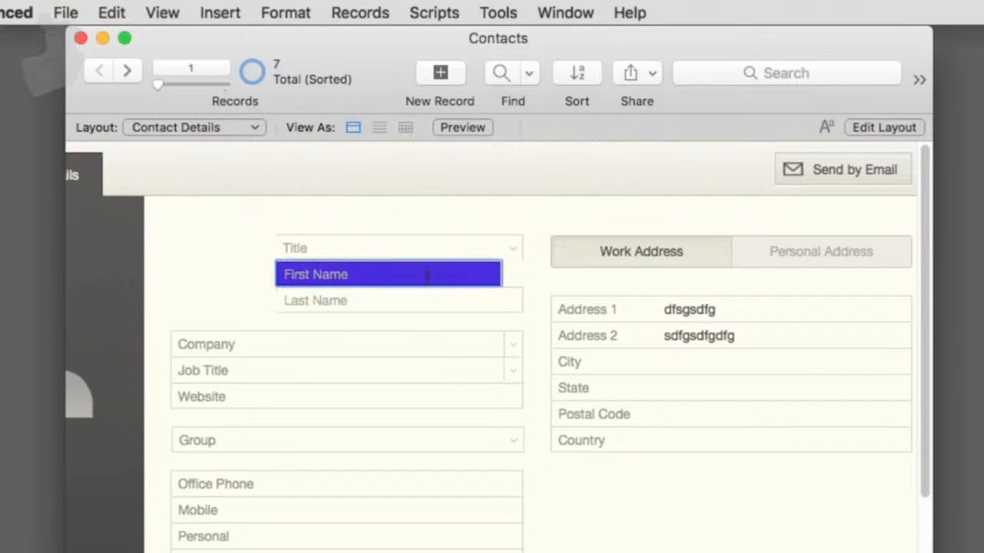
left_click(470, 198)
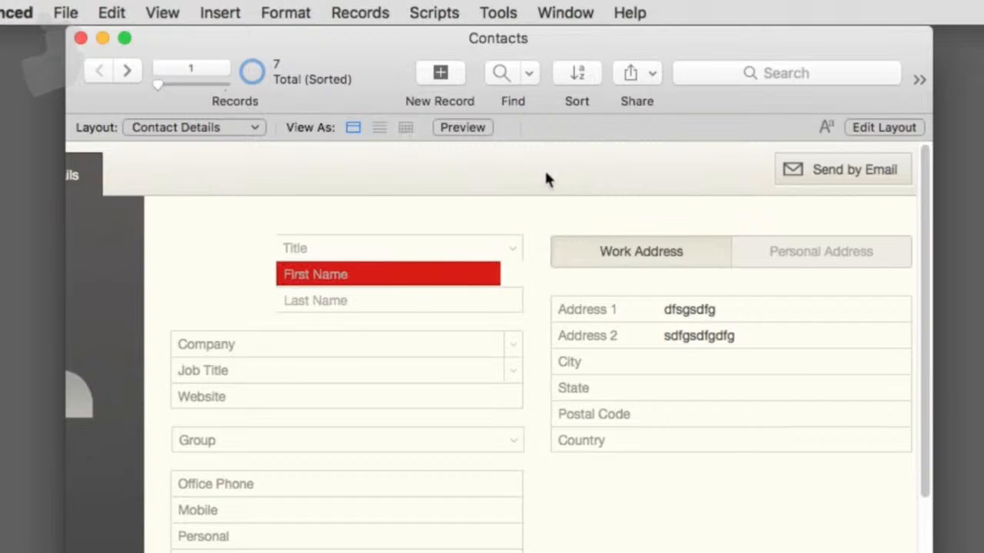
scroll(801, 235, "right", 2)
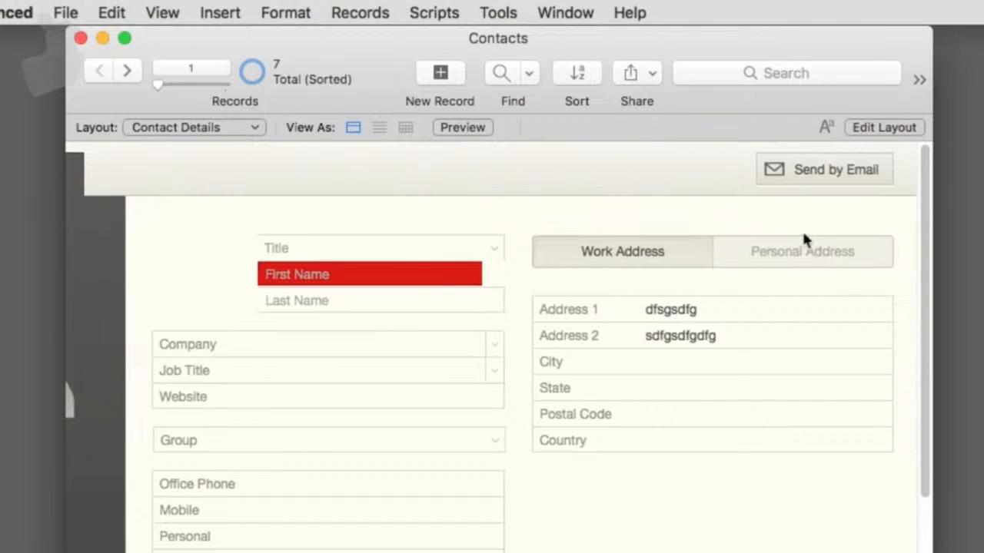
left_click(834, 176)
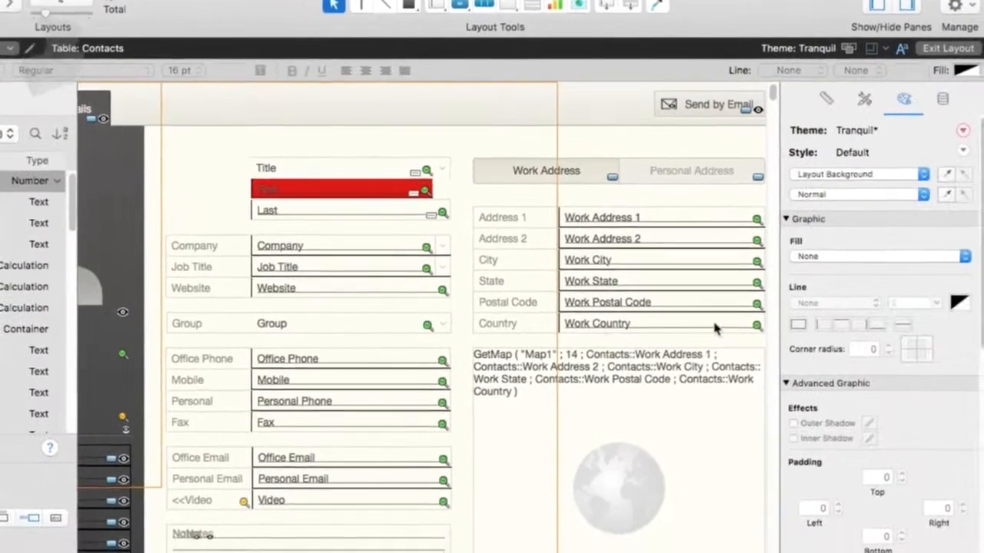
left_click(866, 257)
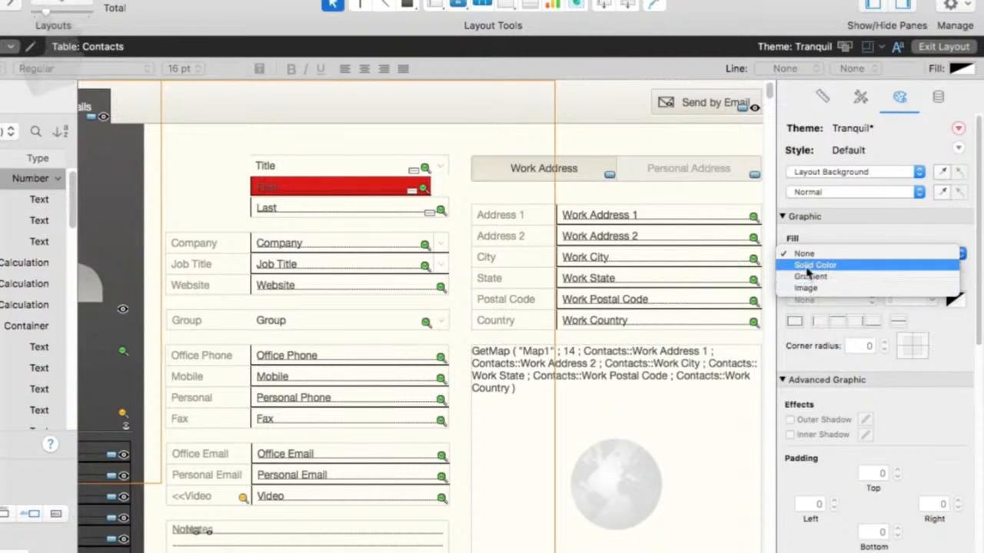
- Close the fill menu, select the Last name field, and set its line width to 8 pt
left_click(865, 388)
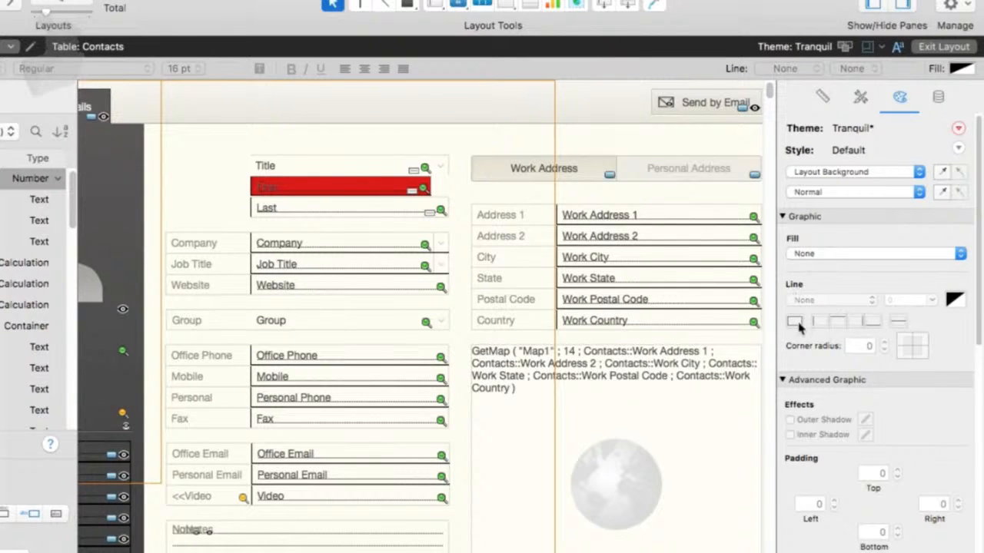
left_click(362, 214)
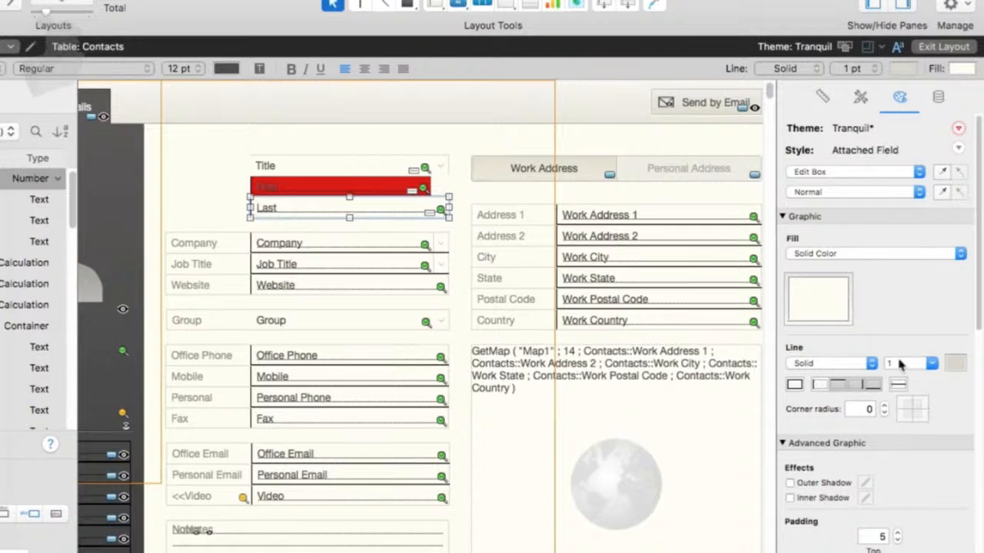
left_click(923, 364)
left_click(932, 364)
left_click(909, 477)
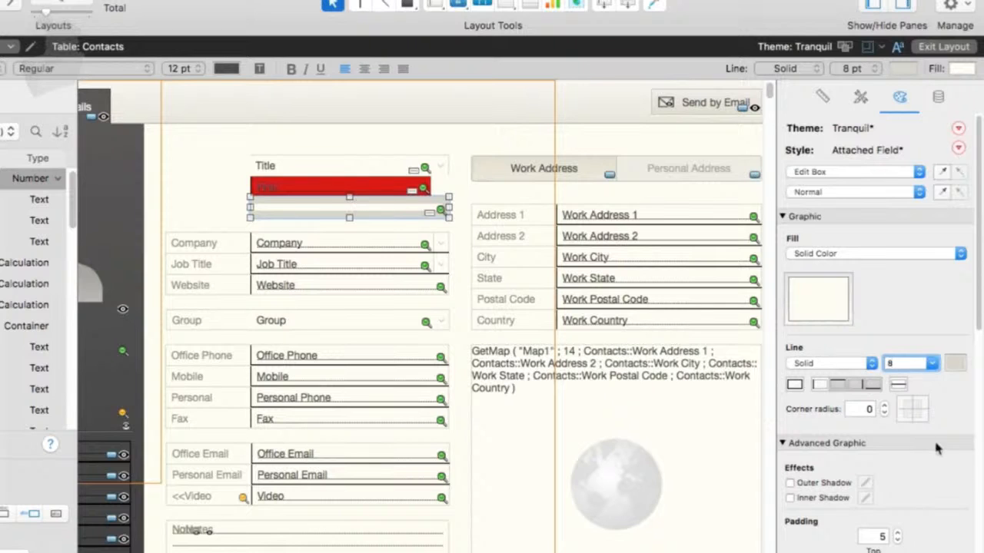
- Switch to Browse mode and enter dfgdfgd in the Job Title field
scroll(934, 446, "down", 3)
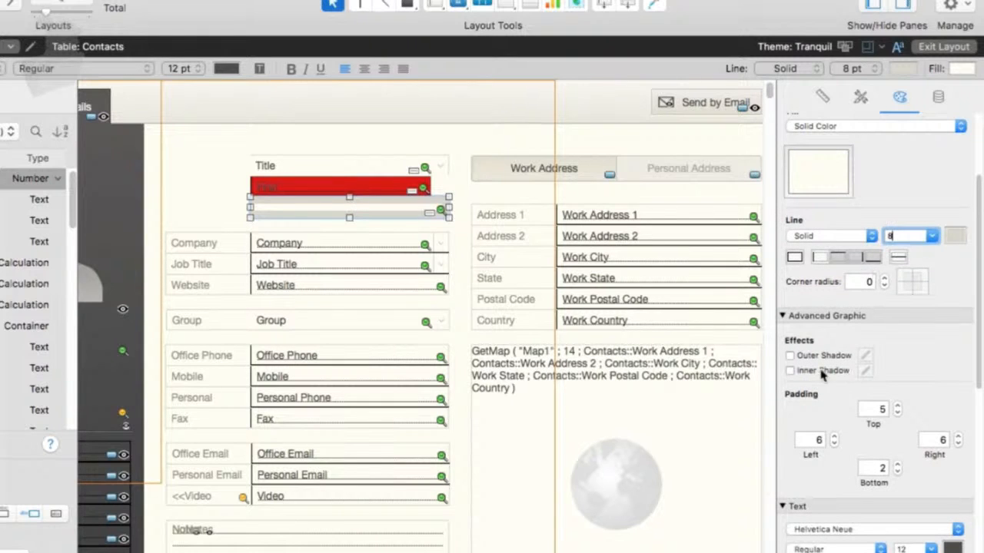
scroll(845, 406, "down", 2)
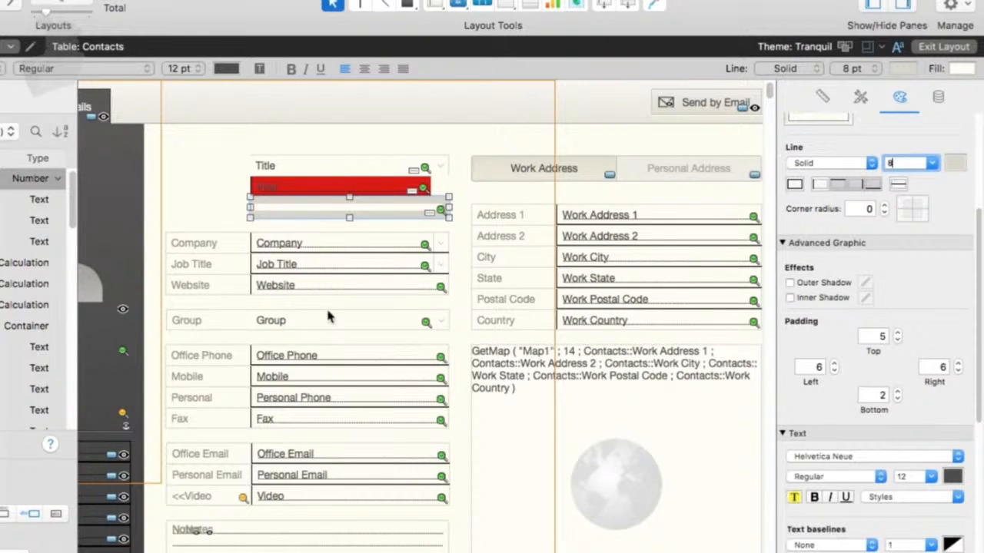
key("super+b")
key("super+b")
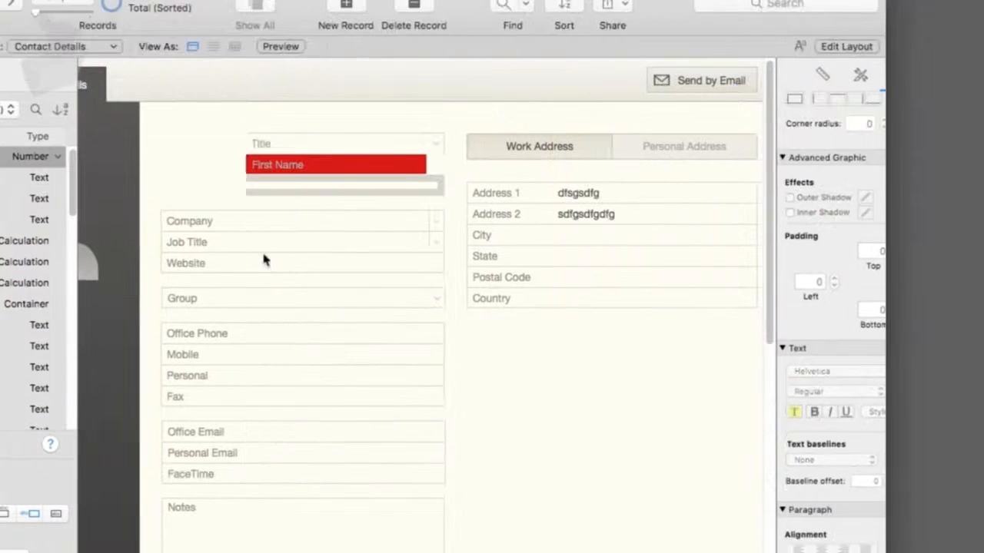
left_click(286, 241)
type("dfgdfgd")
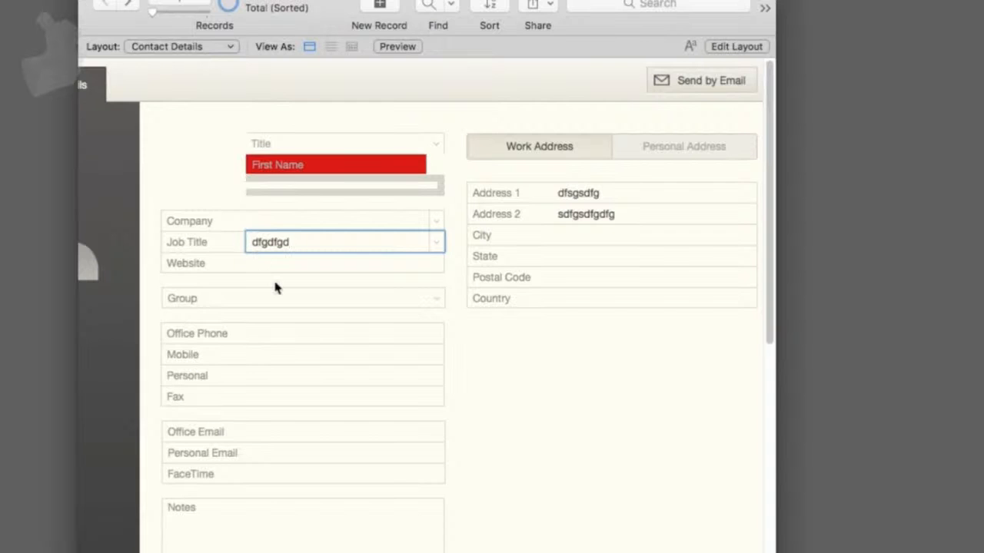
- Zoom in and focus the Job Title field to check its in-focus fill
key("super+plus")
key("super+plus")
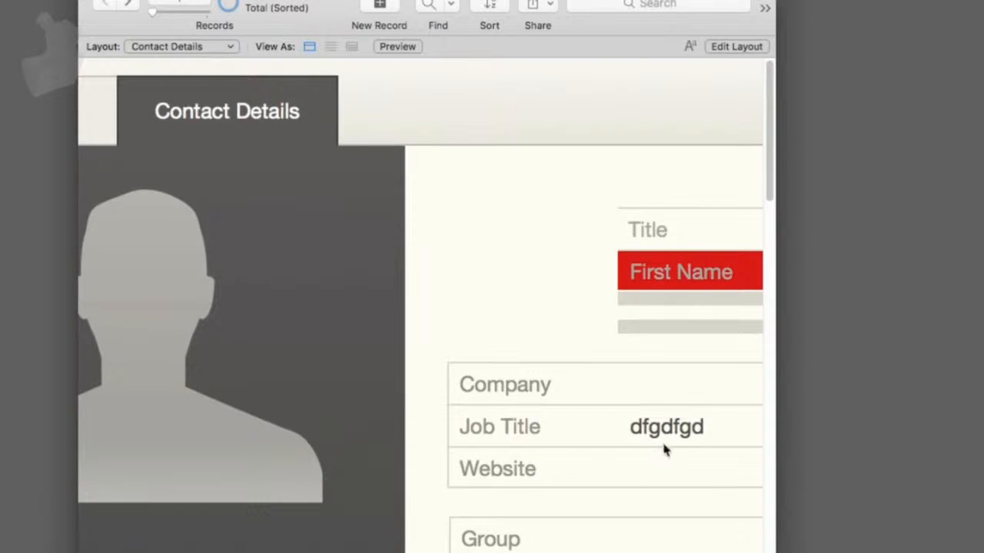
left_click(622, 431)
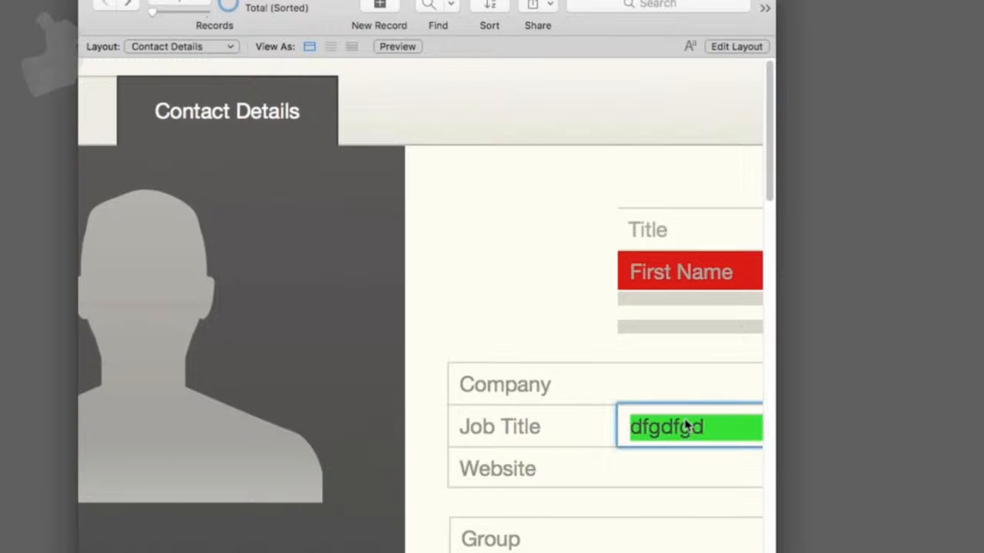
- Return to Layout mode, select the Job Title field, and set its left, bottom, right and top padding to 0
key("super+l")
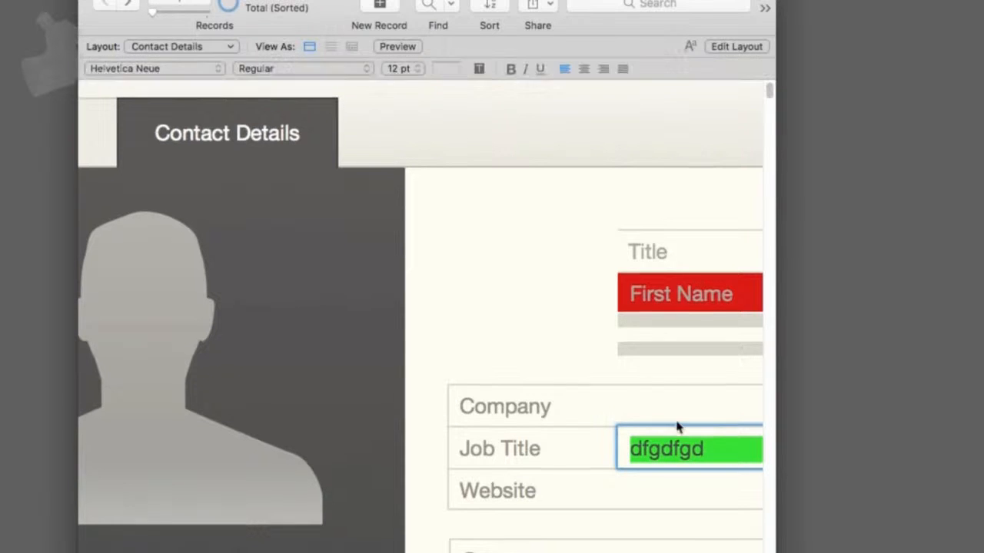
left_click(674, 462)
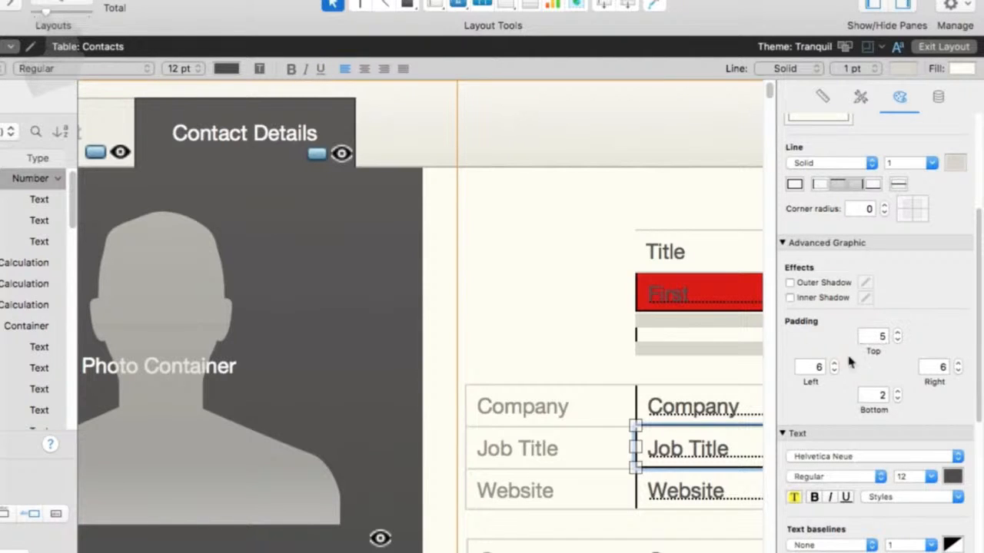
left_click(817, 367)
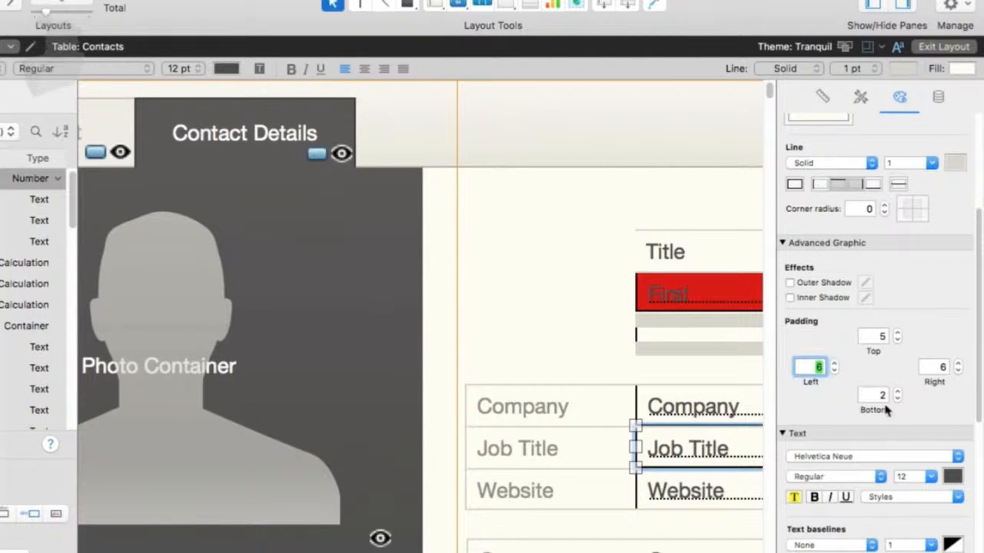
type("0")
left_click(880, 395)
type("0")
left_click(939, 368)
type("0")
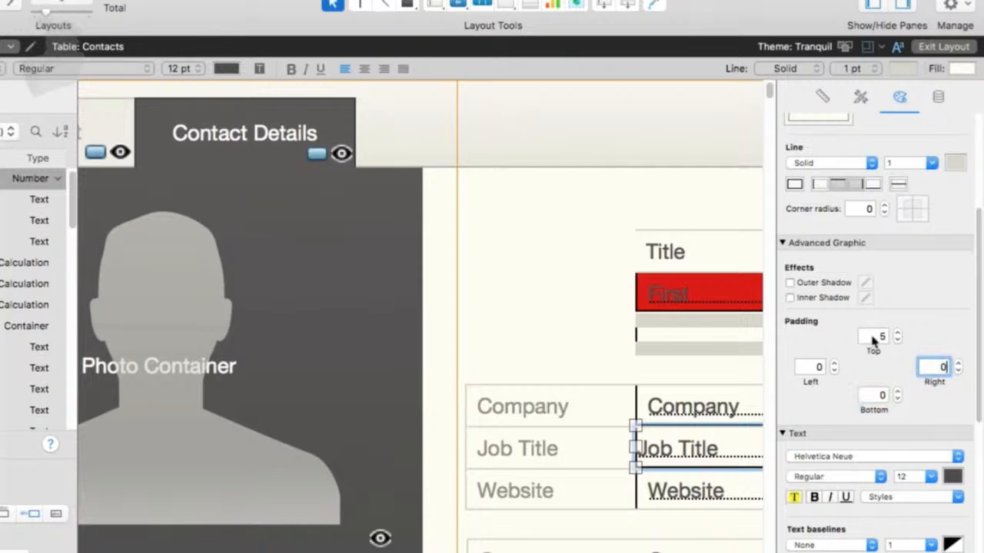
left_click(876, 338)
type("0")
key("Return")
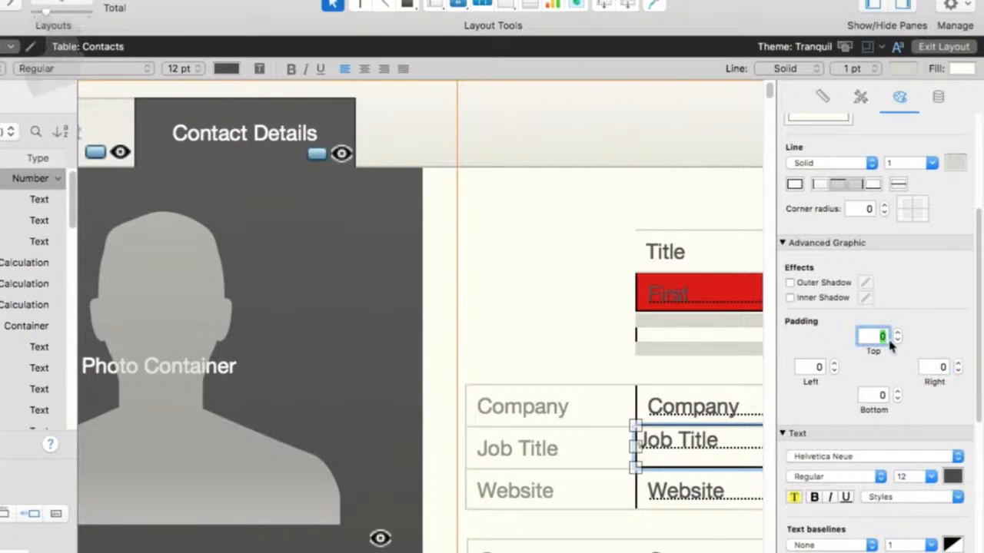
key("Return")
- Test the Job Title field's text position and focus fill in Browse mode
key("super+b")
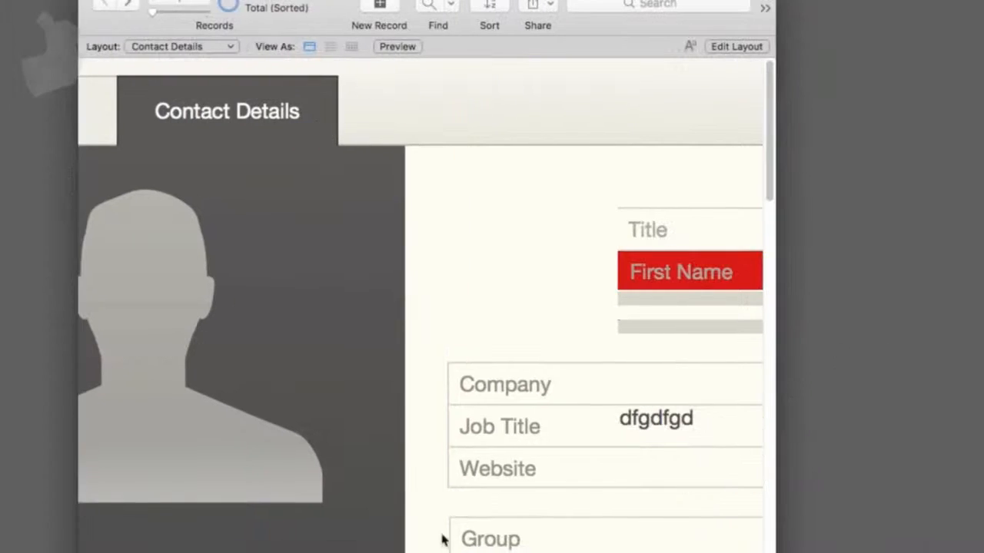
left_click(649, 424)
left_click(683, 461)
left_click(674, 435)
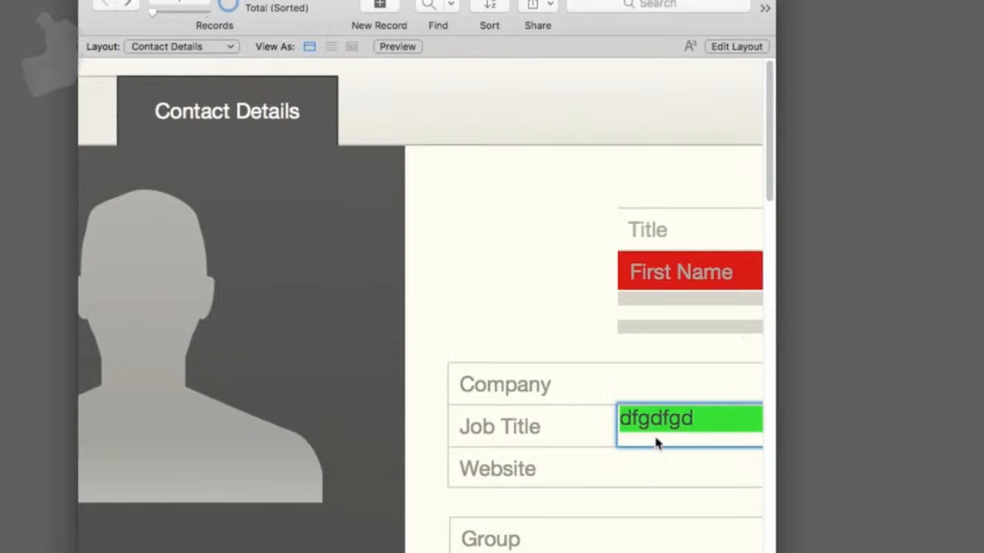
- Back in Layout mode, set the Job Title field's top padding to 4
key("super+l")
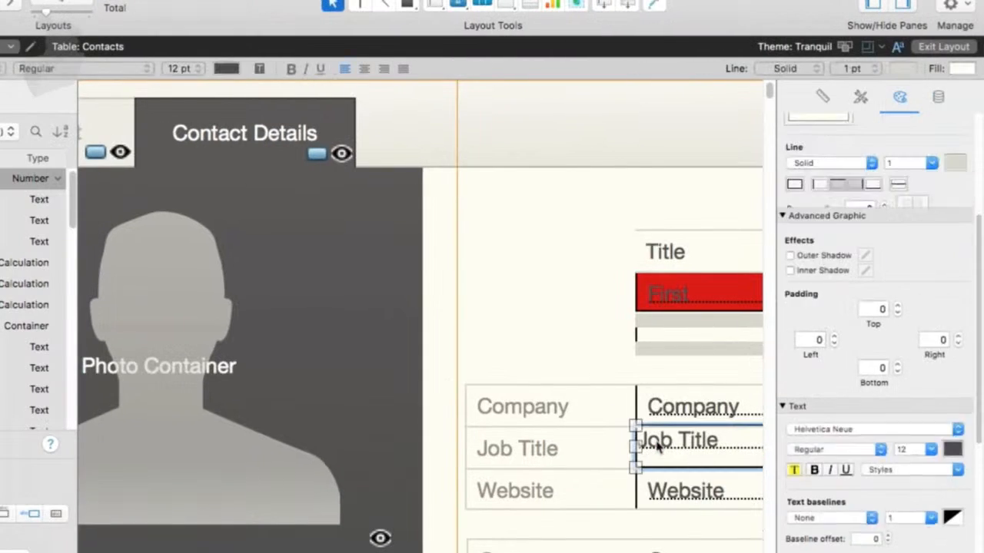
left_click(877, 343)
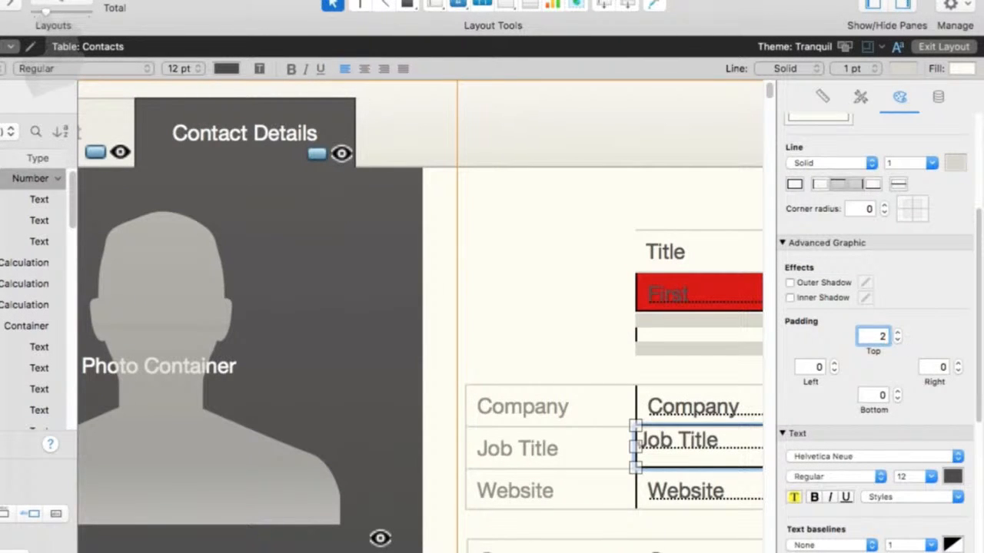
key("Tab")
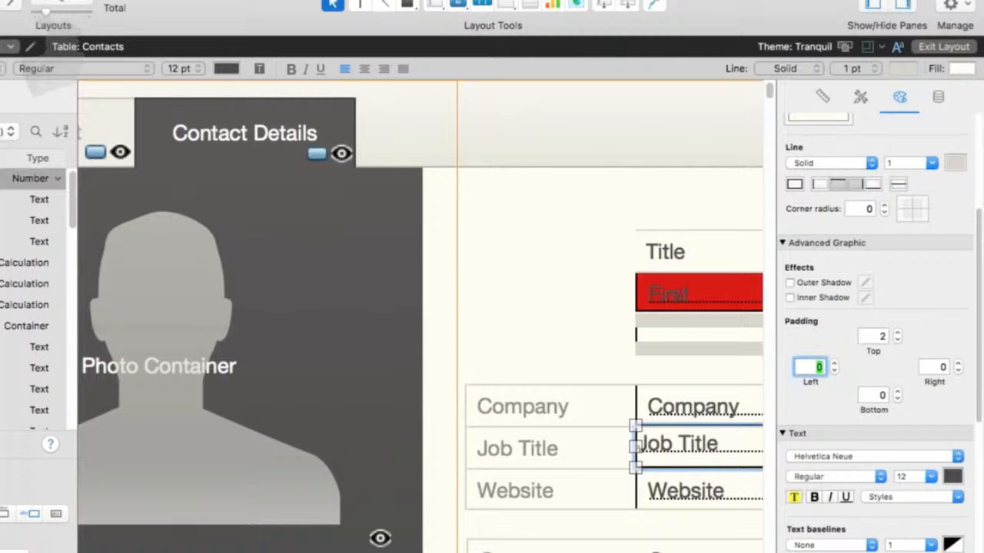
left_click(880, 337)
type("4")
key("Tab")
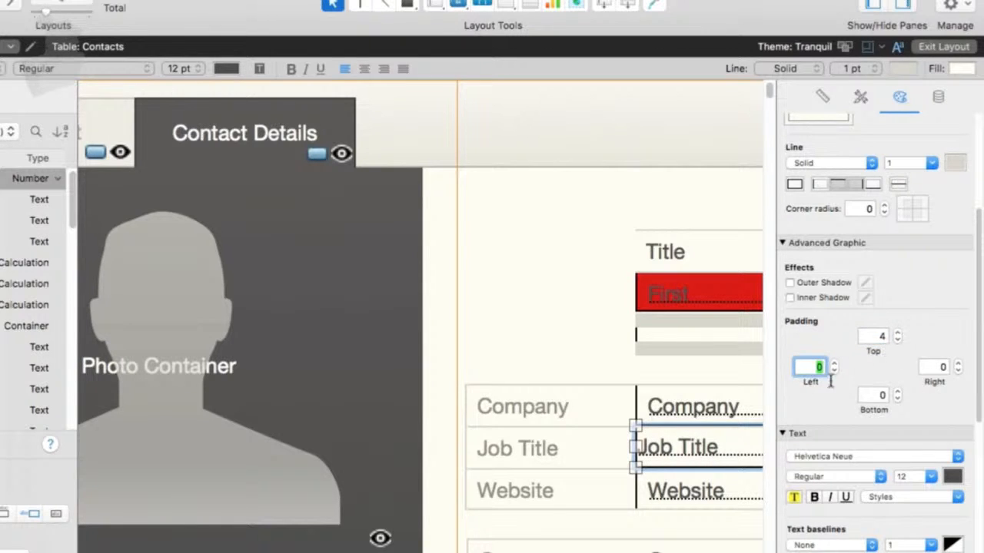
- Review the Job Title field's text, paragraph, style and position settings in the Inspector
scroll(888, 388, "down", 5)
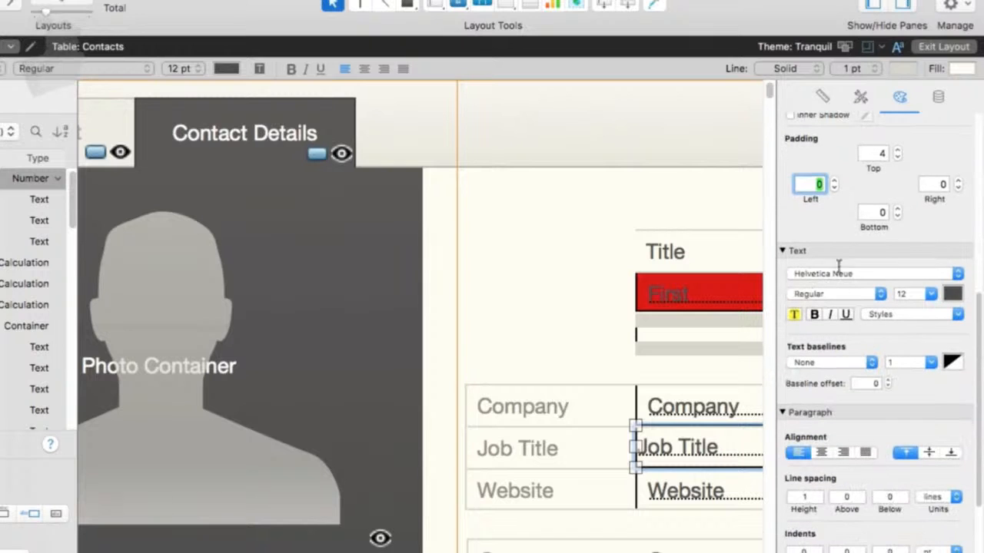
scroll(926, 419, "down", 4)
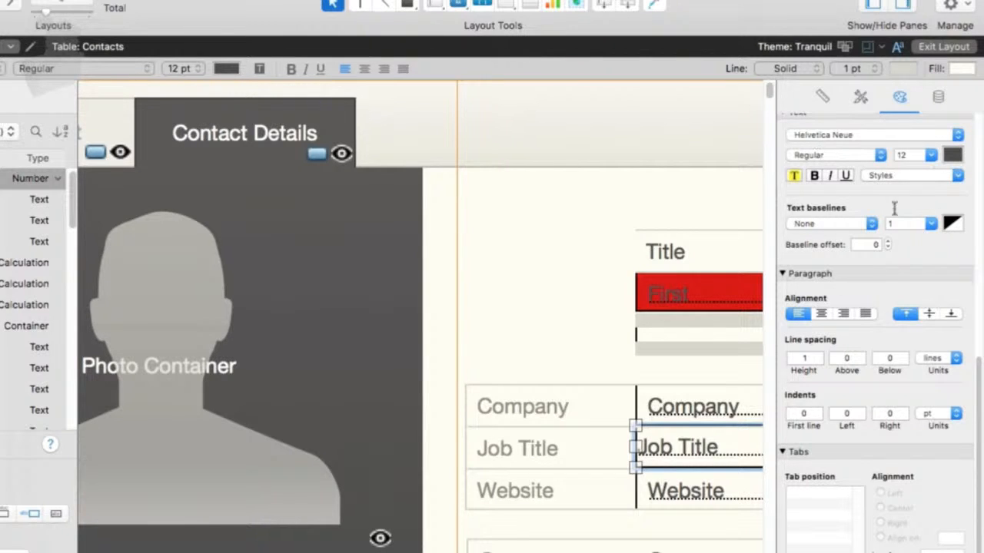
scroll(898, 521, "down", 1)
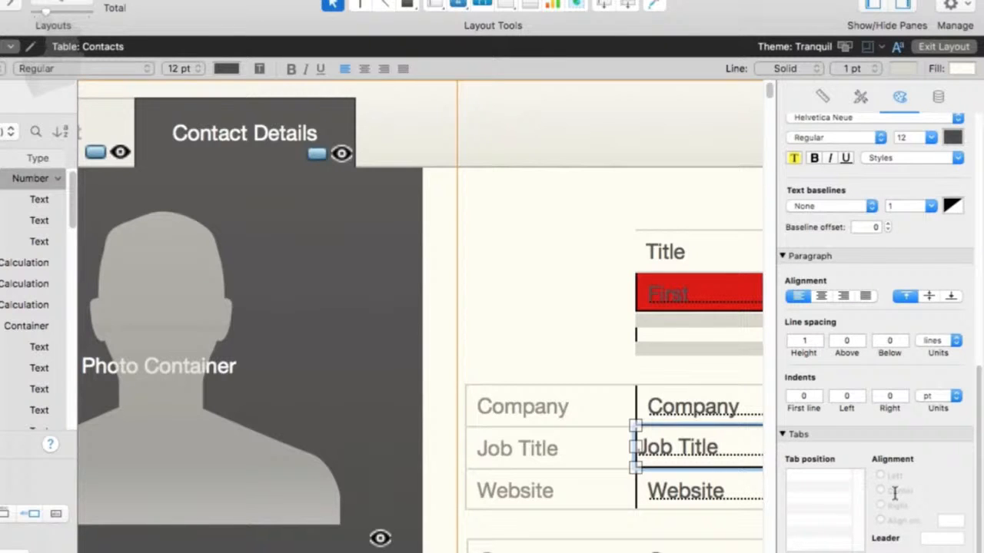
scroll(894, 493, "up", 10)
left_click(860, 96)
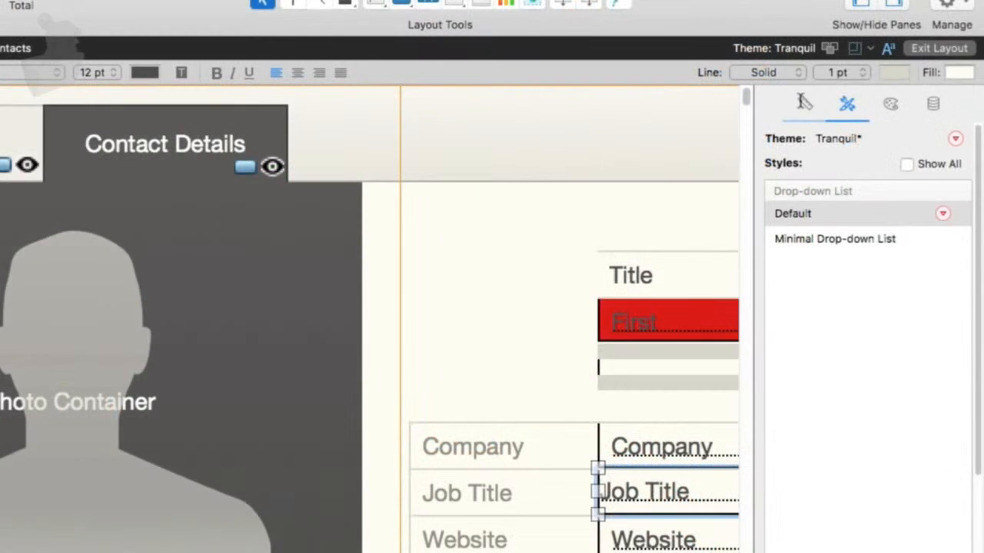
left_click(802, 105)
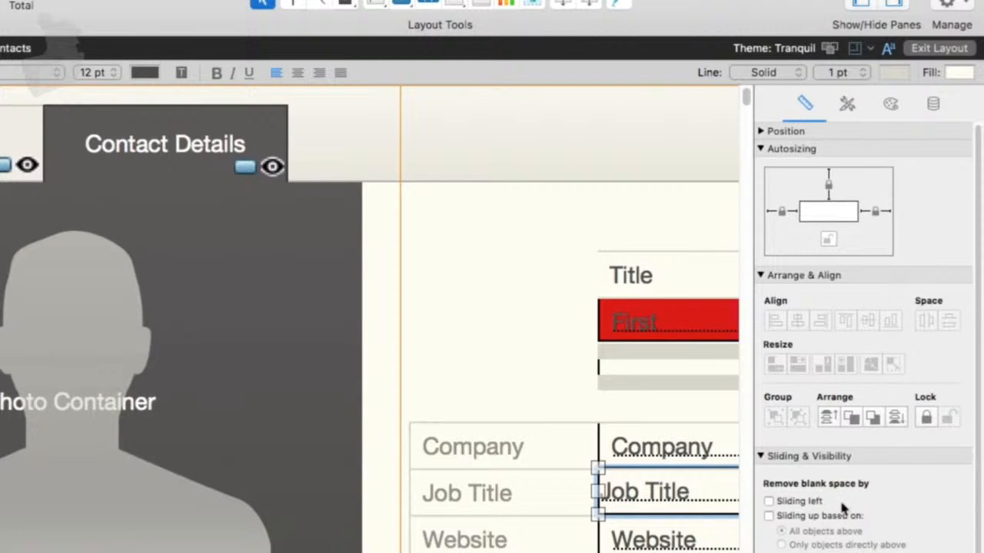
scroll(845, 507, "down", 3)
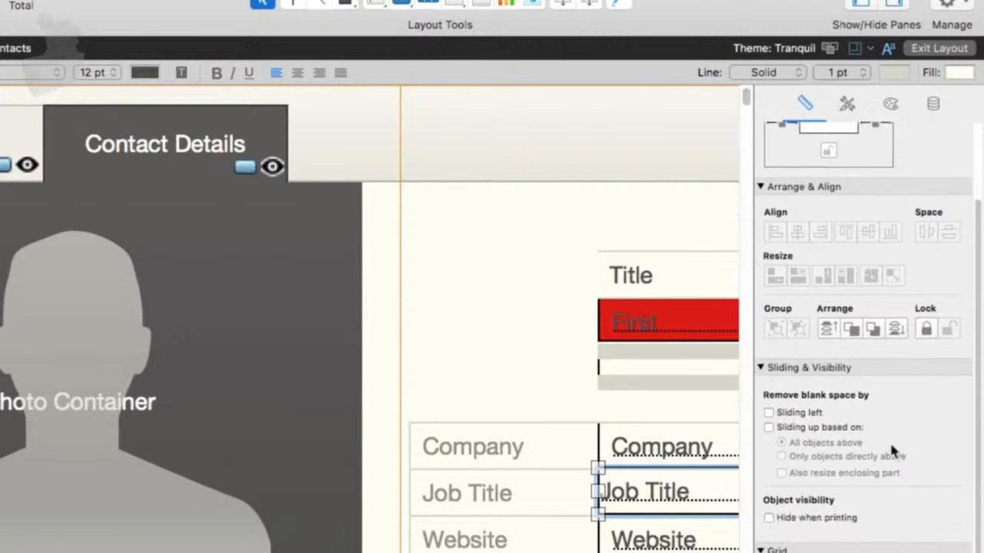
scroll(891, 448, "up", 3)
left_click(761, 132)
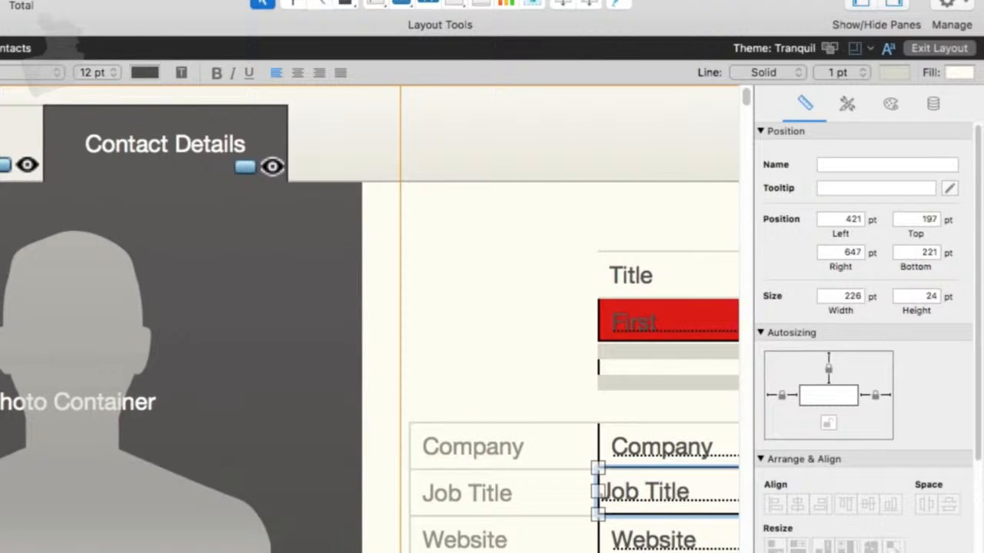
- Zoom out, select the Website field and enlarge it to about 237 by 48 pt
key("super+minus")
key("super+minus")
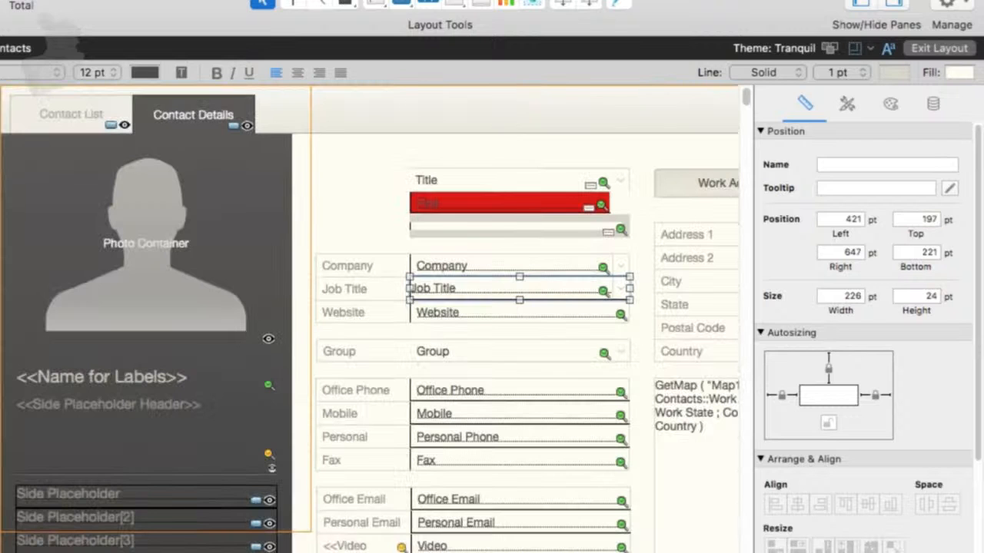
left_click(434, 372)
left_click(441, 322)
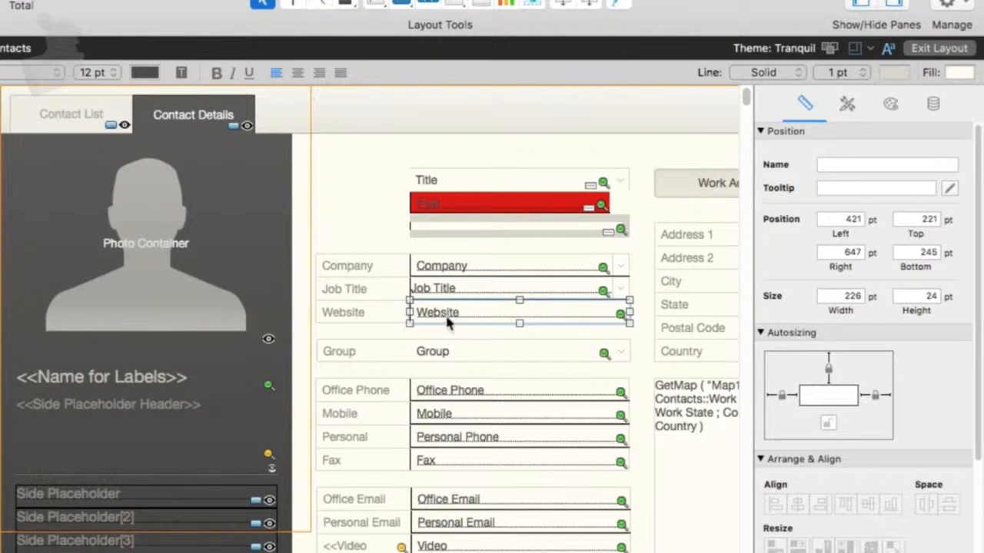
left_click_drag(630, 322, 640, 347)
- Move the Website field down so it sits over the Group and Office Phone rows
left_click_drag(557, 323, 655, 548)
key("super+z")
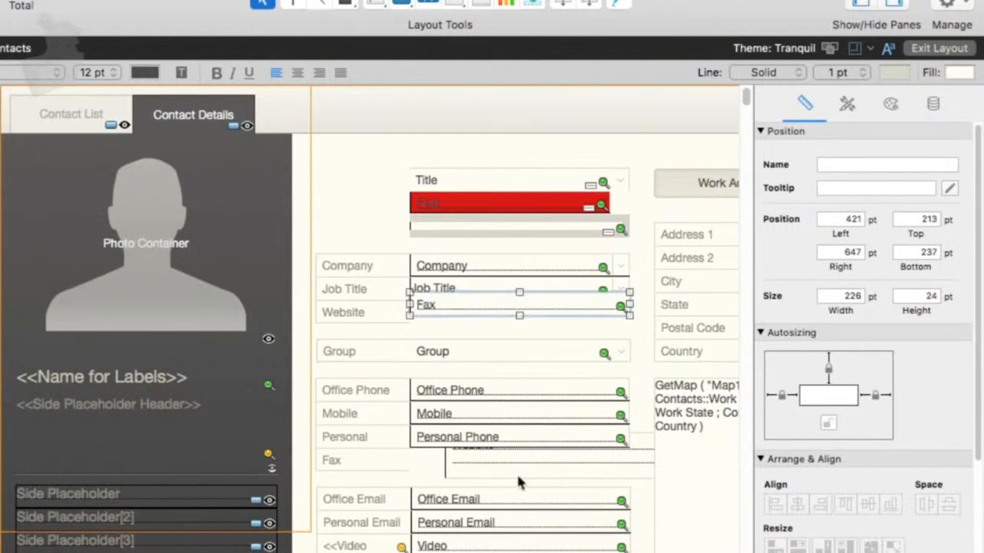
left_click(535, 468)
left_click_drag(536, 474, 499, 373)
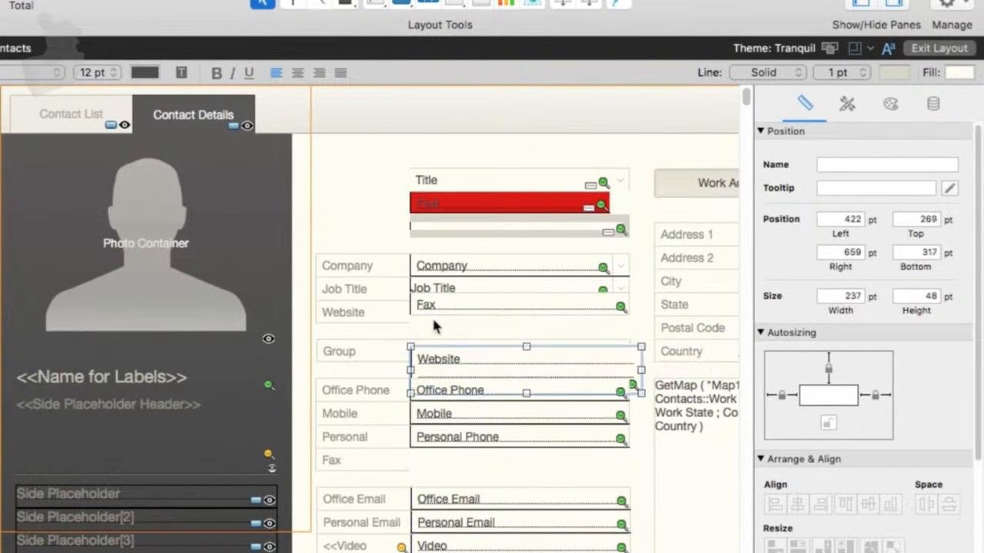
- Move the Fax field up beneath the Job Title field and select the Fax and Website fields to inspect their sizes
left_click(441, 307)
left_click_drag(444, 310, 436, 287)
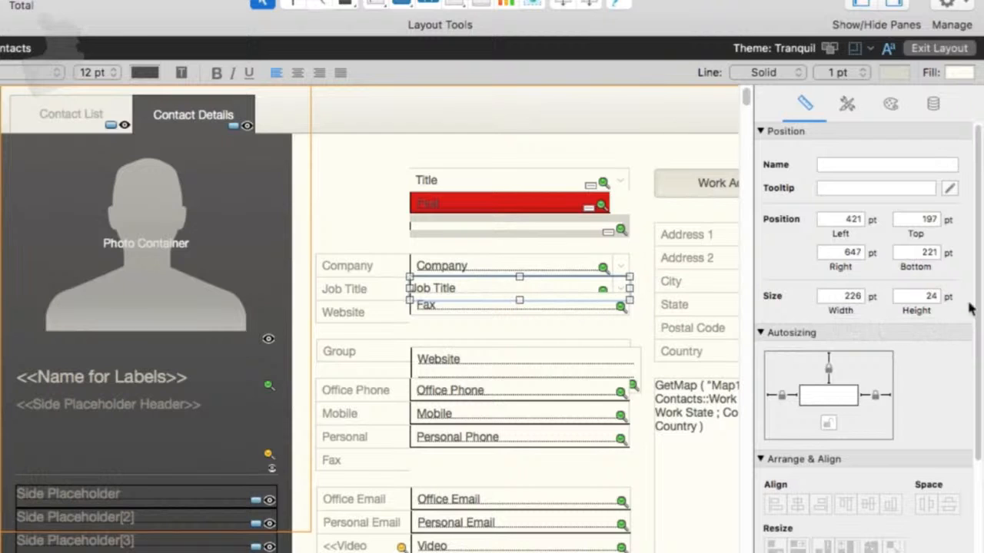
double_click(928, 299)
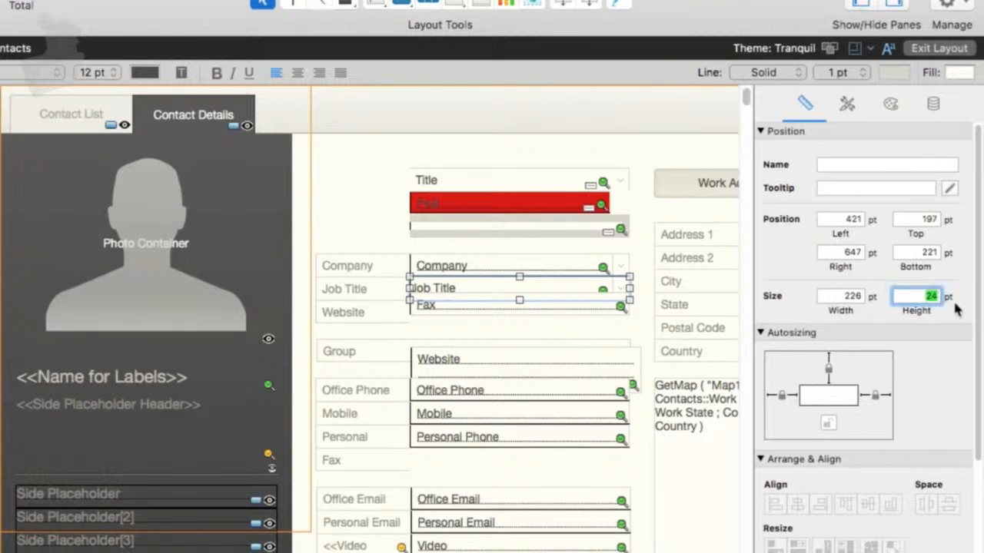
left_click(504, 313)
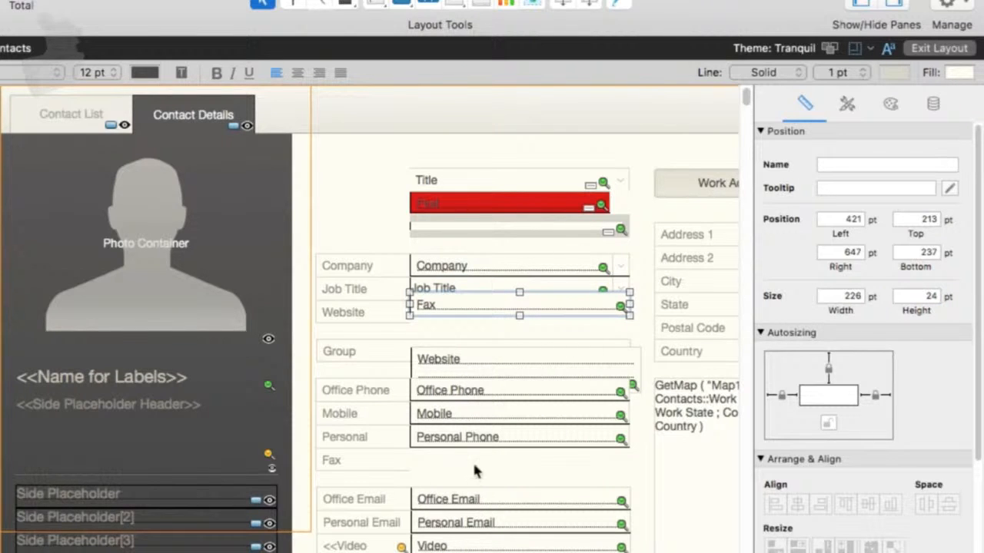
left_click(475, 358)
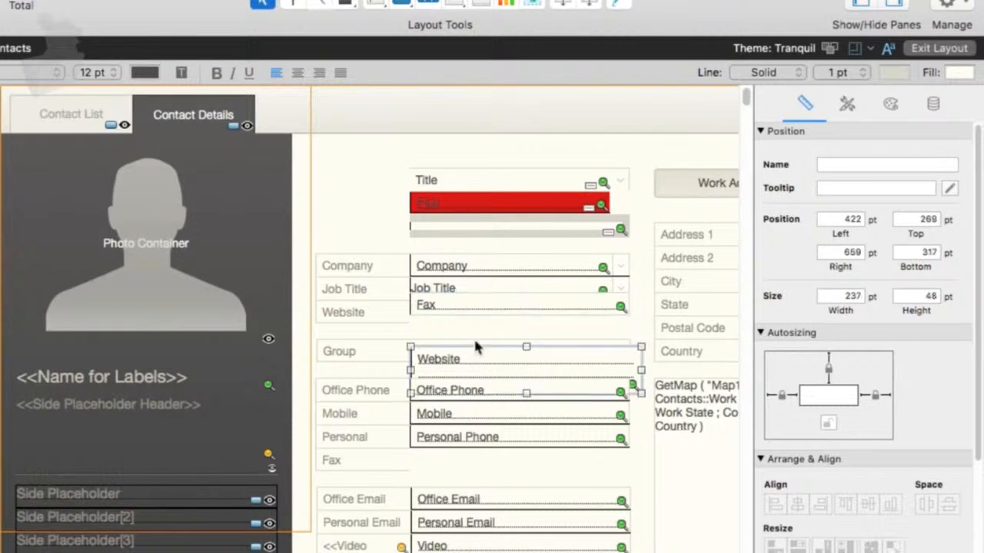
- Set the Website field's height to 24 pt and move it up to sit just beneath the Fax field
left_click(939, 299)
type("24")
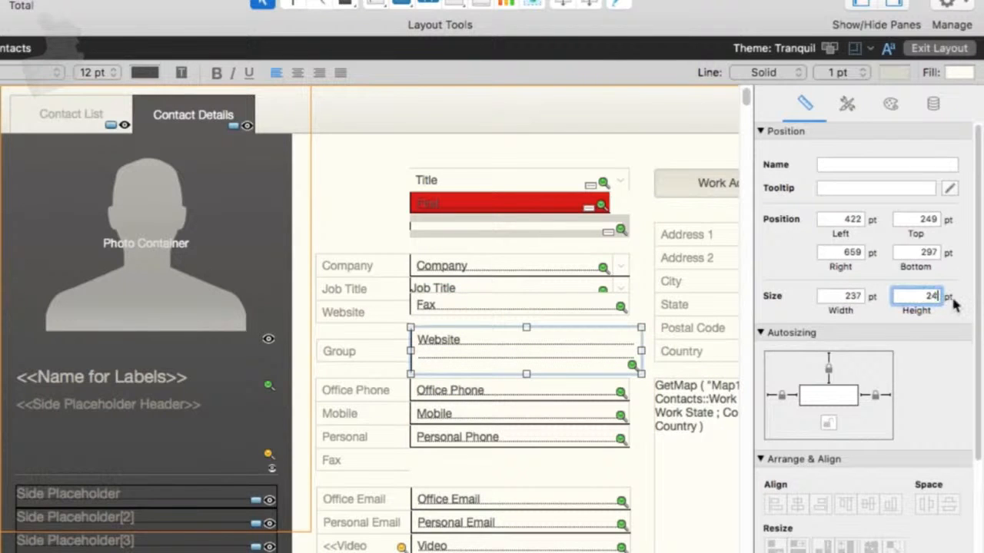
key("Return")
left_click_drag(504, 339, 508, 330)
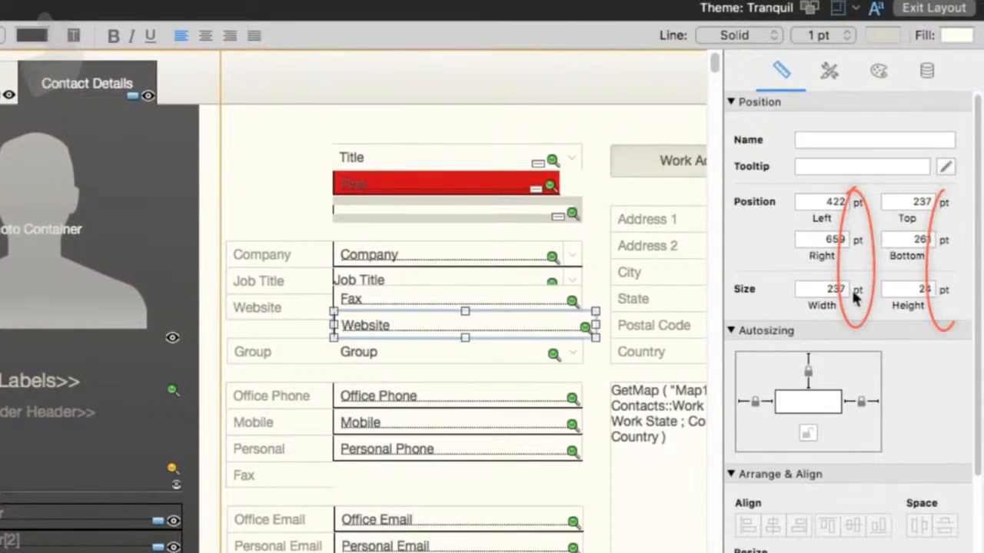
- Cycle the Inspector's measurement units through inches and centimetres and back to points
left_click(944, 294)
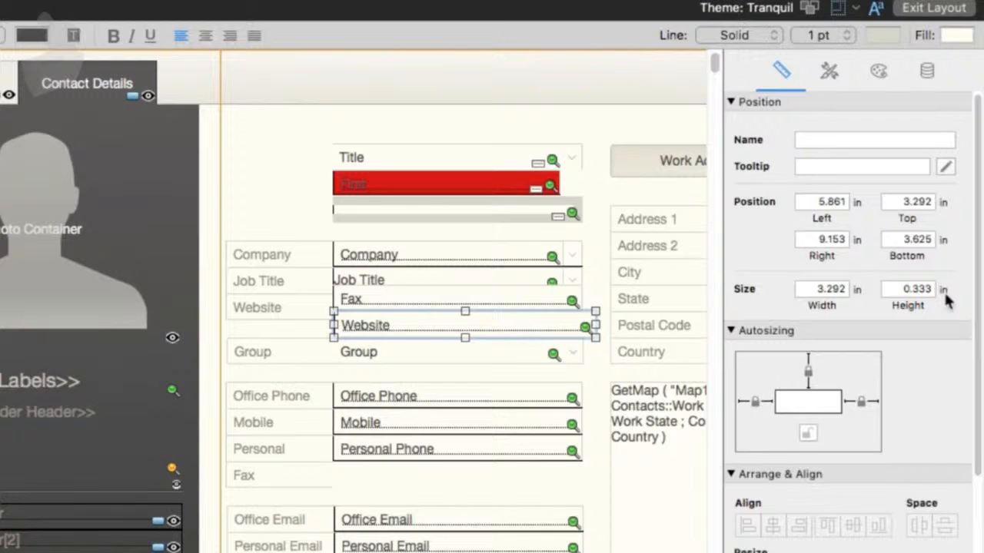
left_click(945, 292)
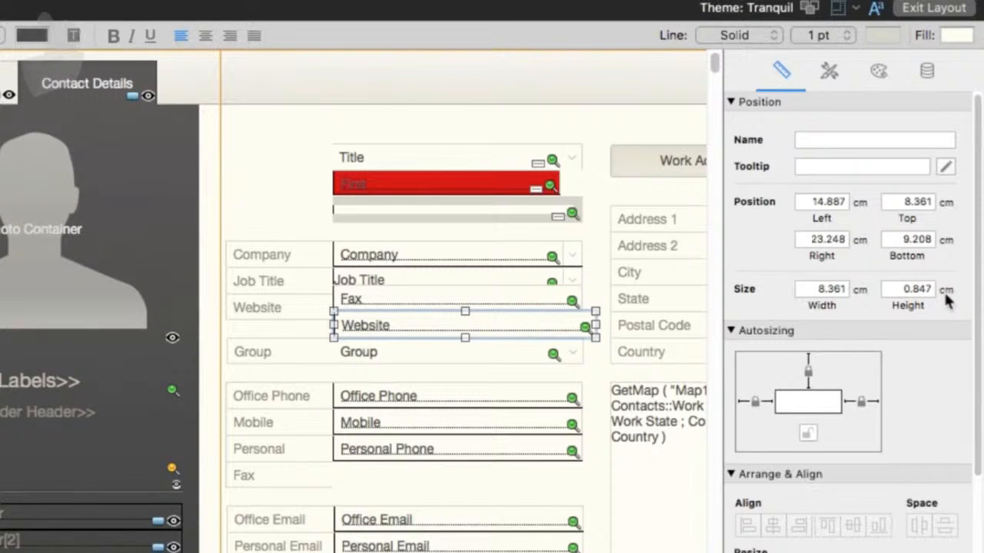
left_click(946, 294)
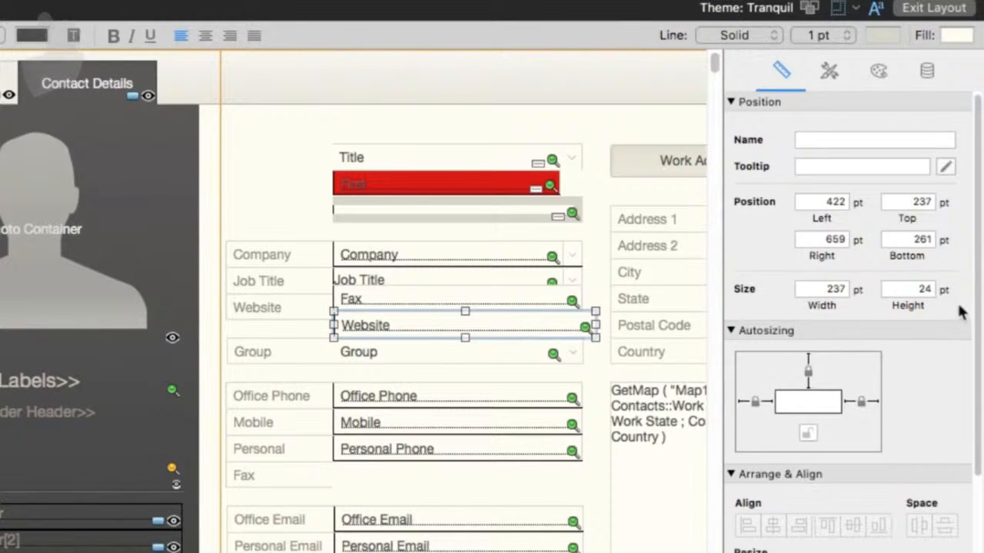
left_click(945, 293)
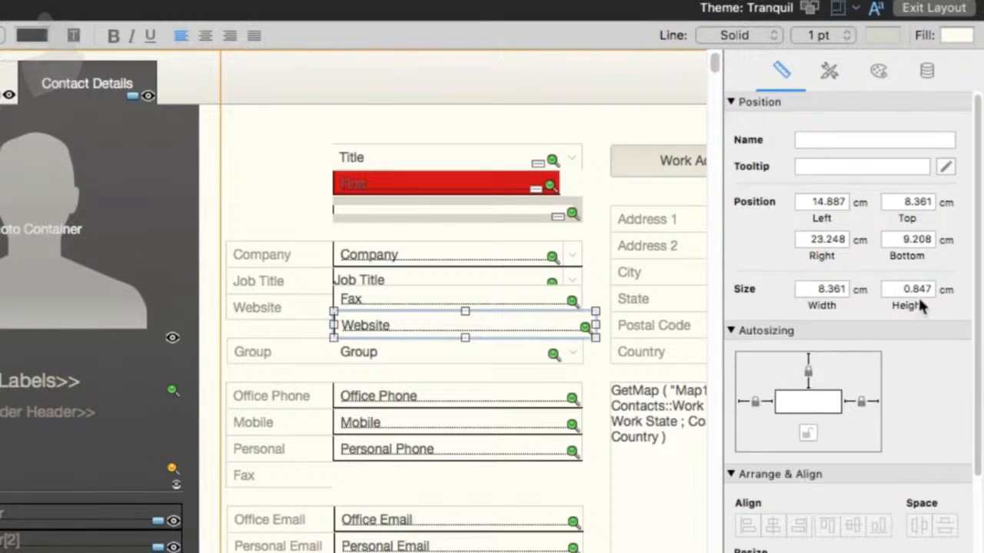
left_click(945, 293)
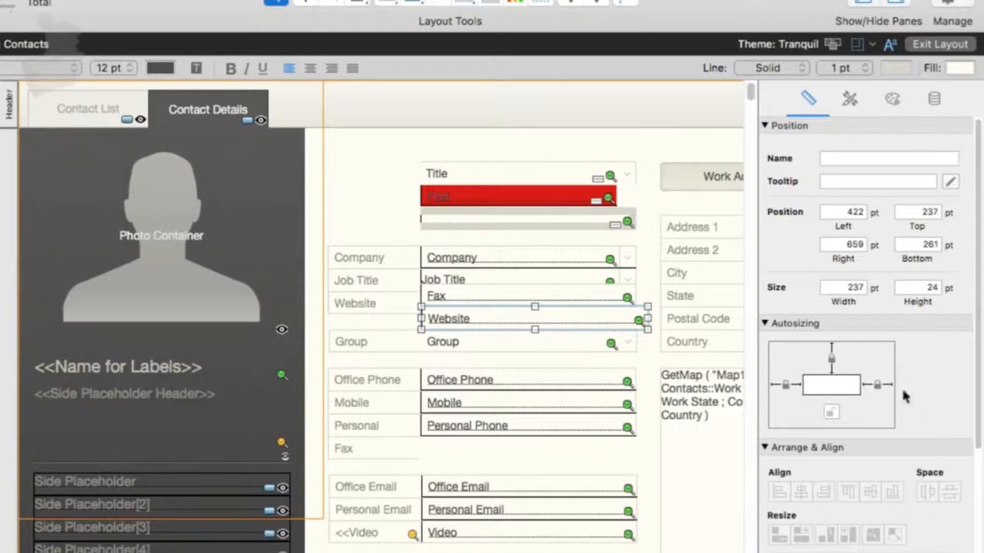
- Change the Website field's autosizing anchors and switch to Browse mode
left_click(864, 386)
left_click(830, 414)
left_click(789, 384)
key("super+b")
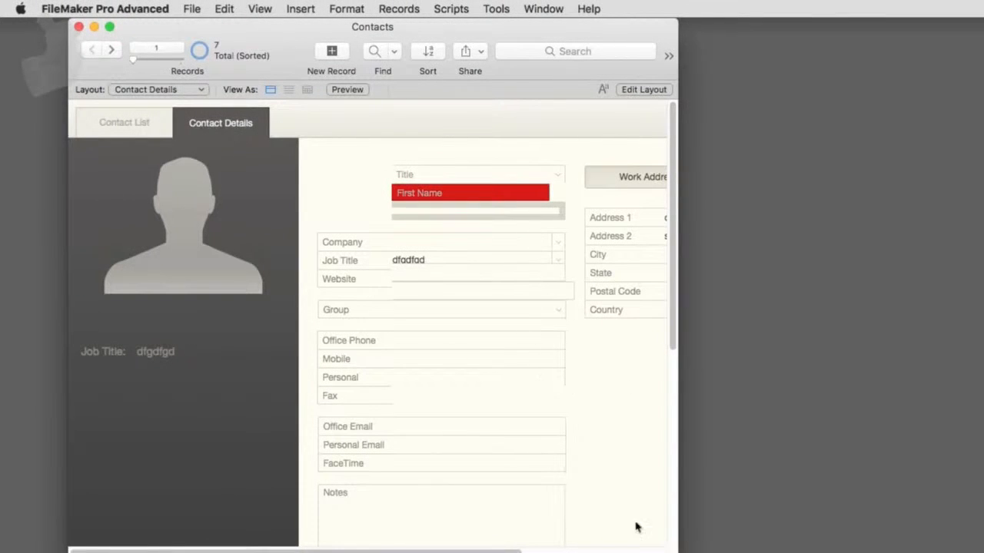
- Resize and move the window in Browse mode to test how the fields stretch, switching between Browse and Layout modes
left_click_drag(676, 550, 953, 525)
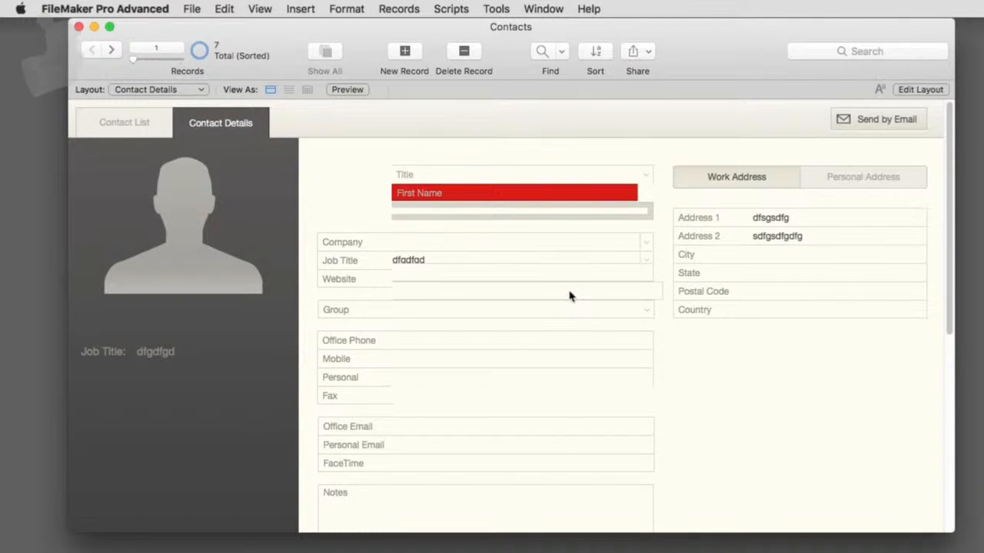
key("super+l")
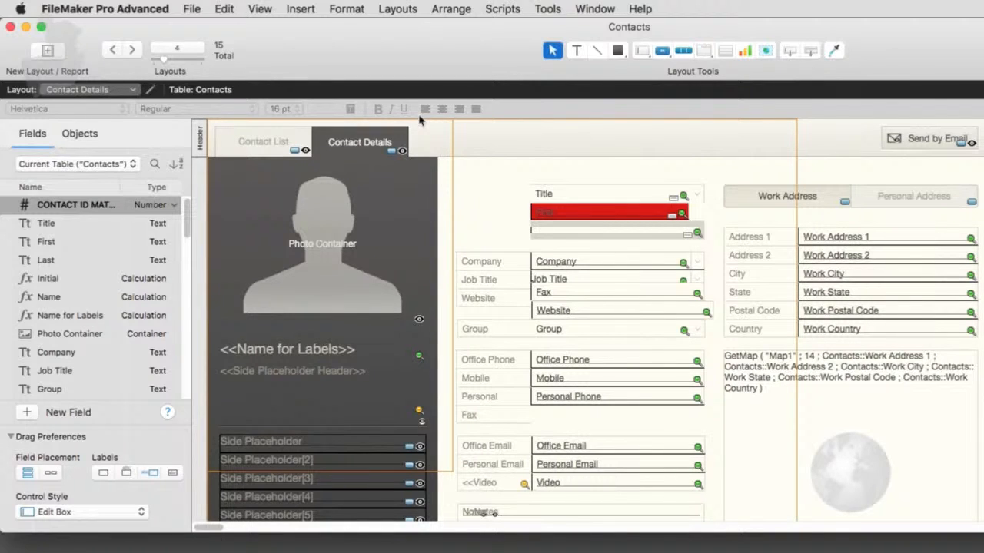
key("super+b")
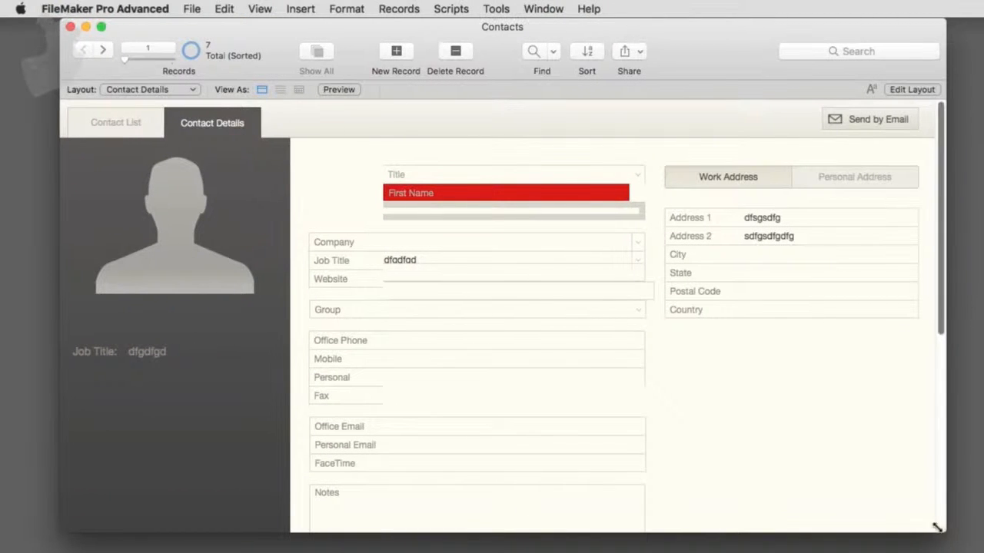
left_click_drag(944, 531, 683, 536)
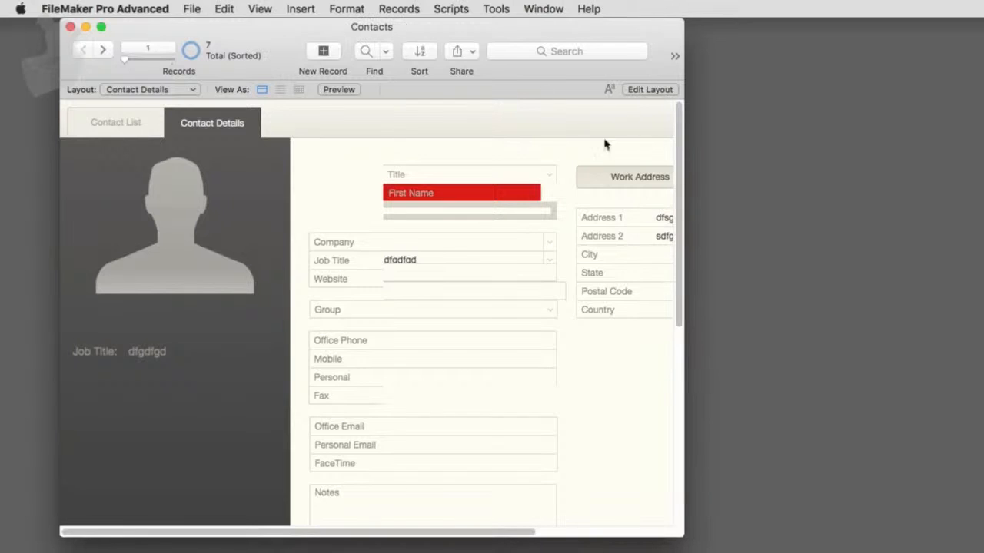
left_click_drag(489, 35, 617, 34)
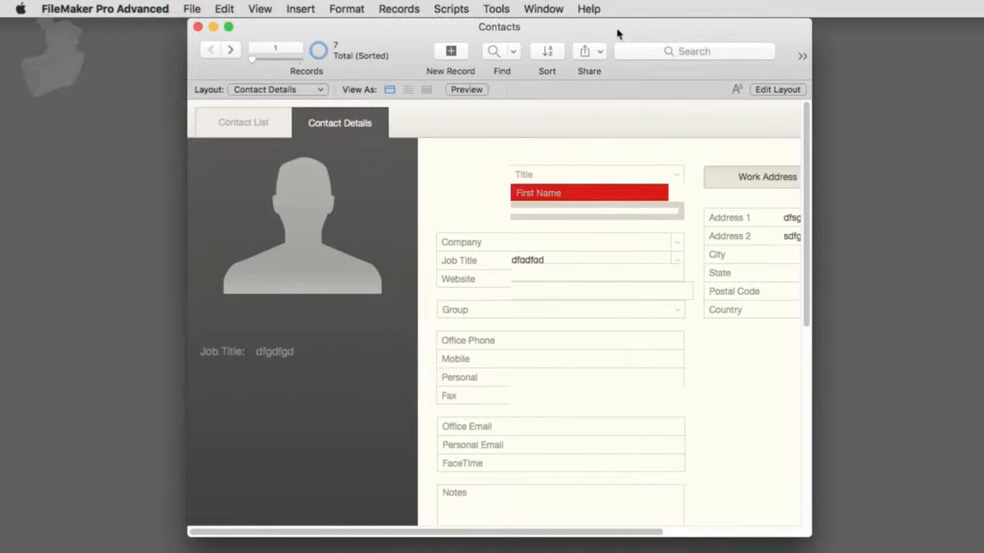
key("super+l")
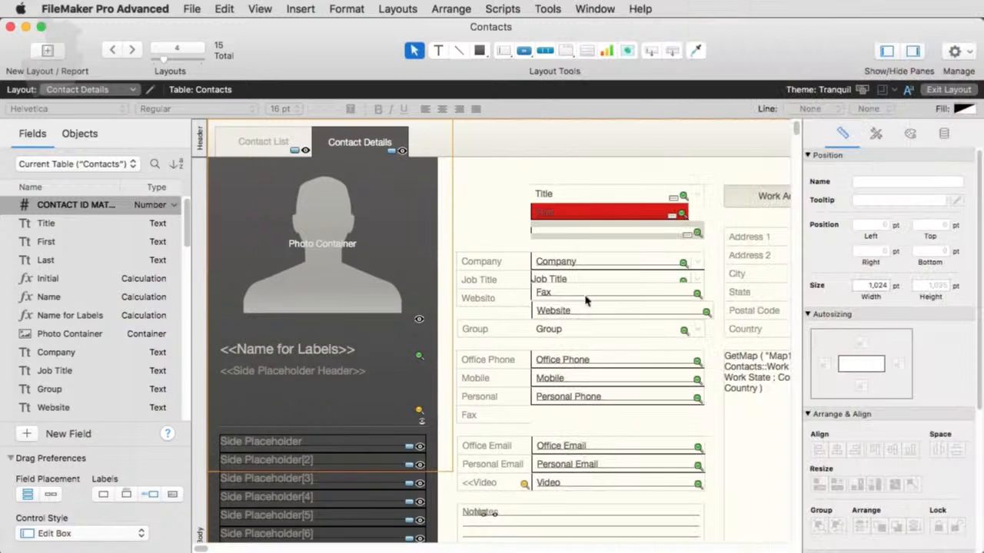
key("super+b")
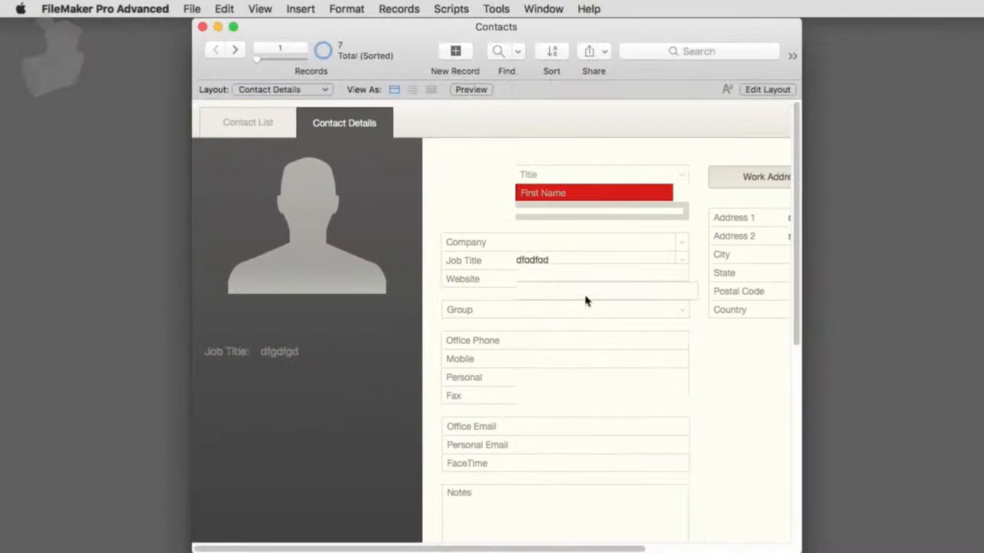
key("super+l")
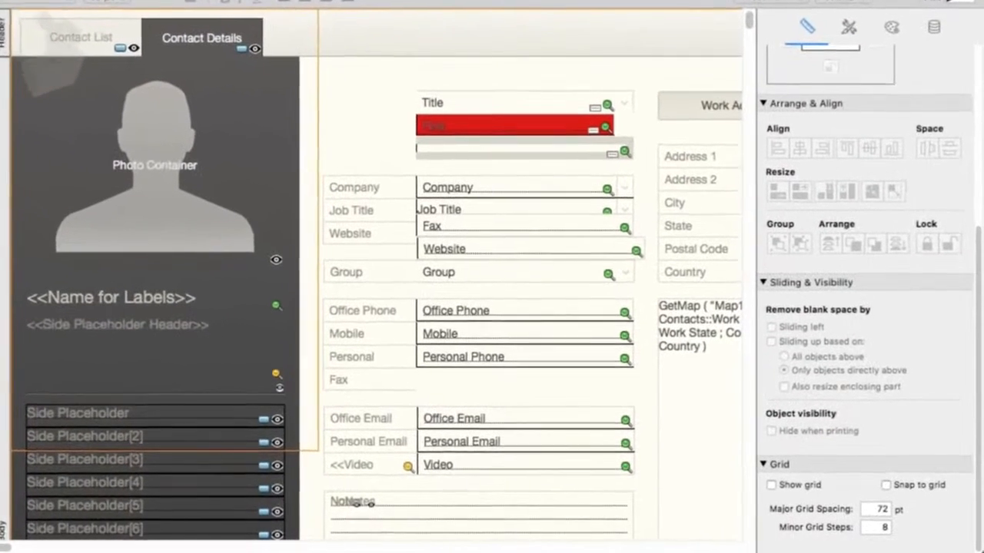
- Select the Company, Job Title, Fax, Website, Group and phone fields and align their right edges
scroll(826, 308, "up", 2)
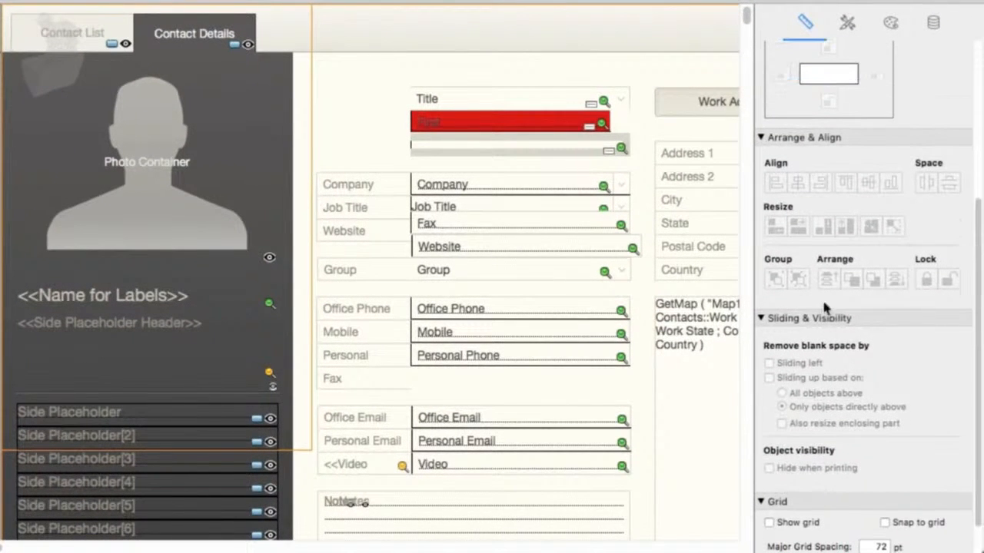
left_click(441, 191)
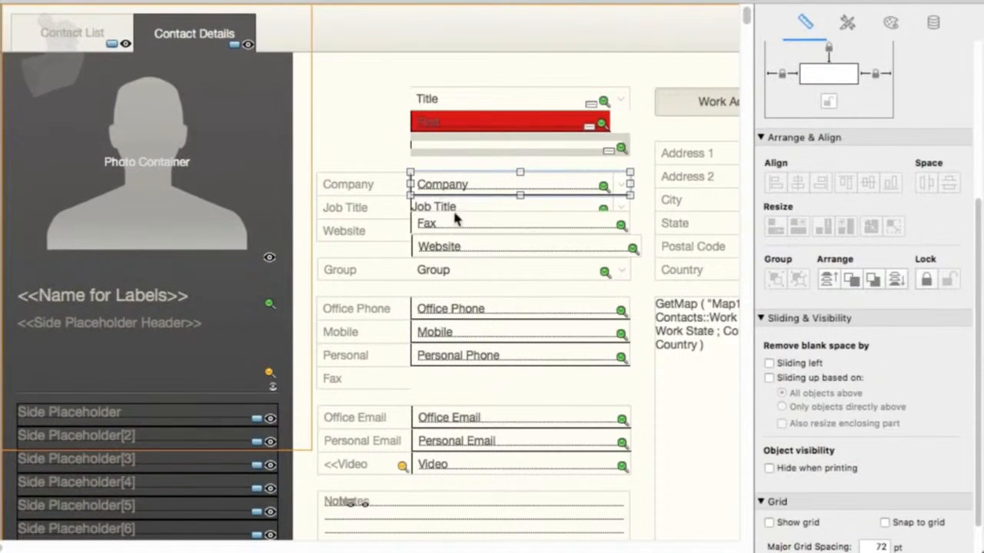
left_click(455, 219, "shift")
left_click(449, 246, "shift")
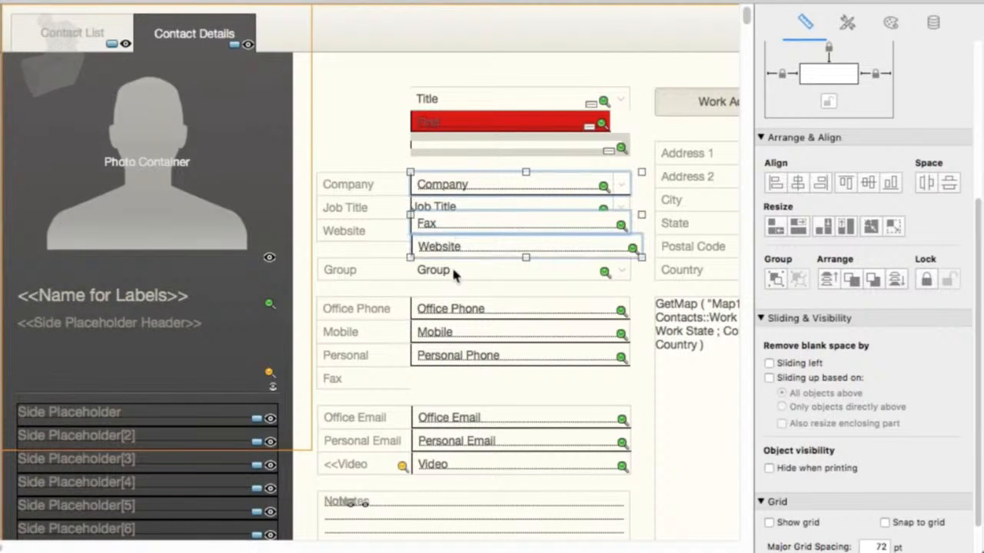
left_click(451, 265, "shift")
left_click(458, 309, "shift")
left_click(459, 332, "shift")
left_click(459, 355, "shift")
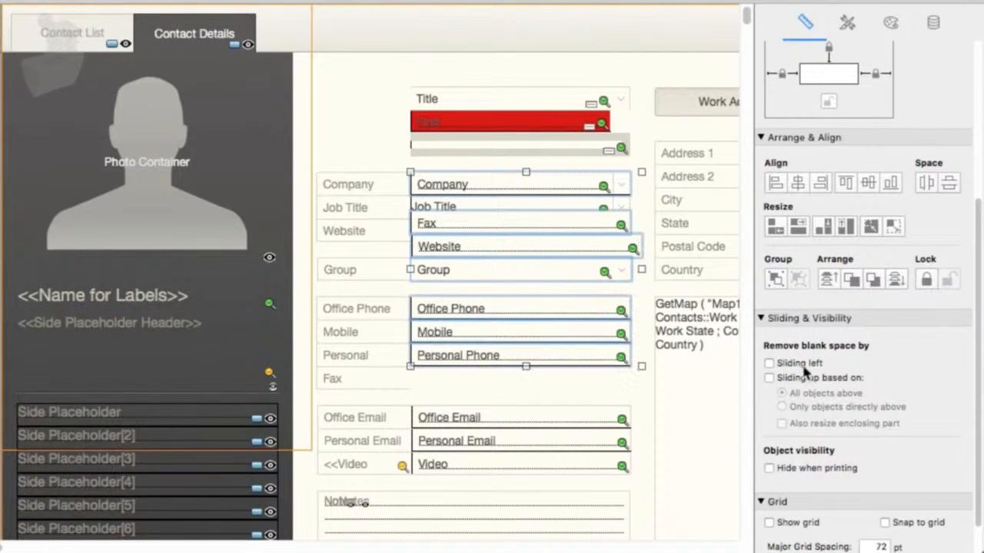
left_click(780, 181)
left_click(820, 185)
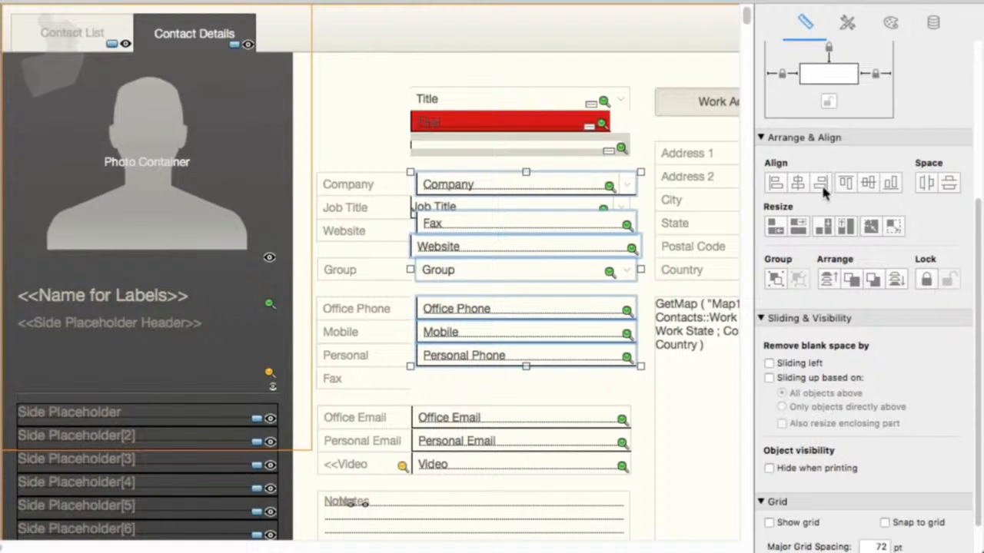
left_click(823, 187)
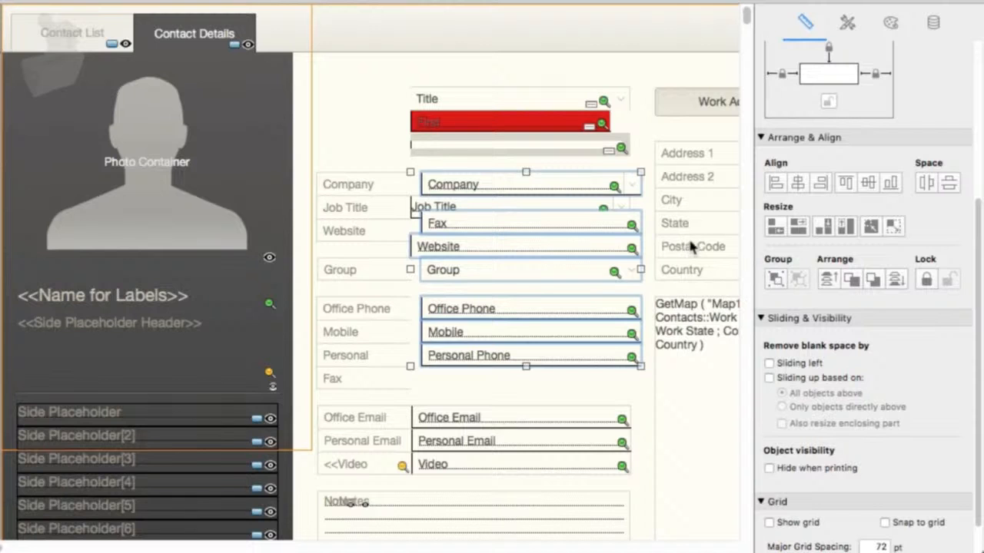
- Add a conditional format to the Company field that turns its text green when the value contains "apple"
scroll(830, 110, "up", 5)
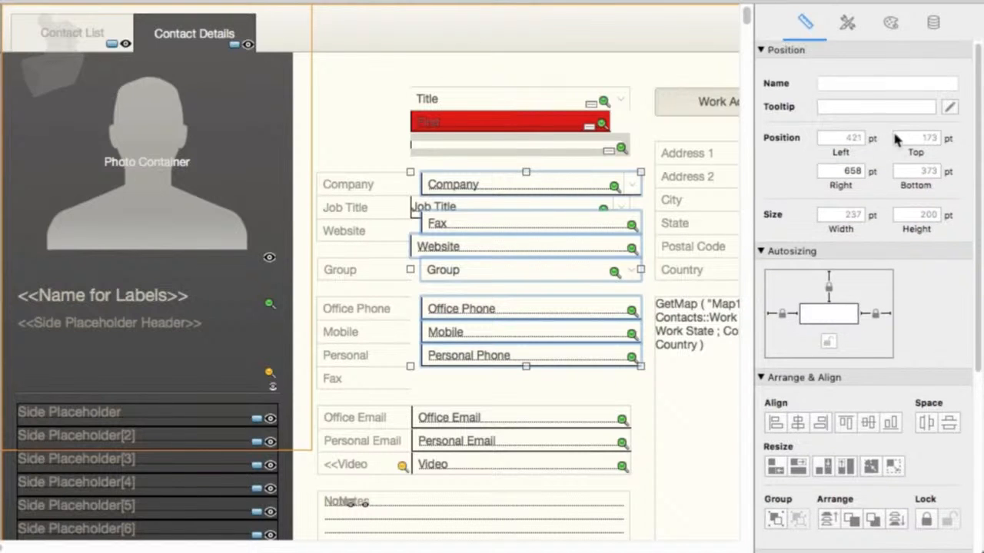
left_click(361, 209)
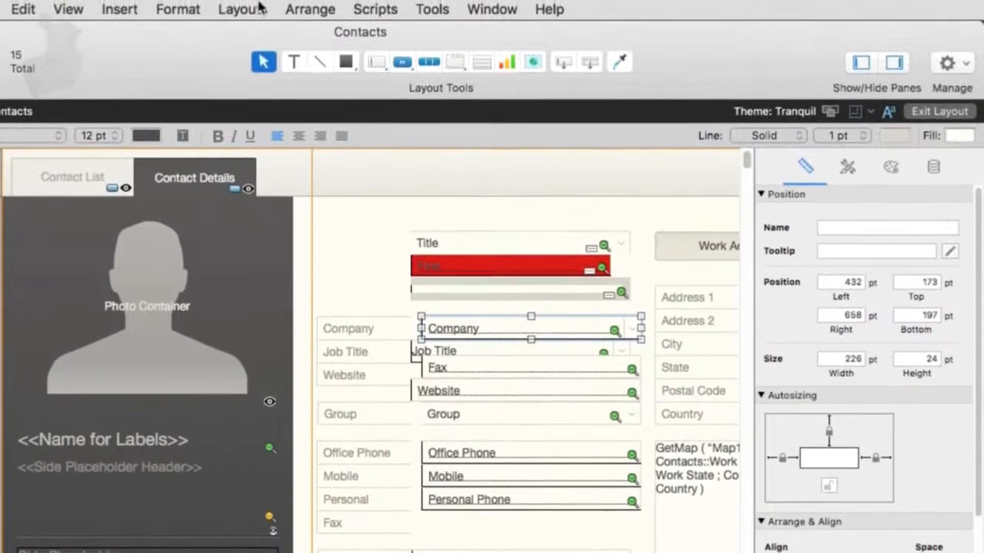
left_click(196, 11)
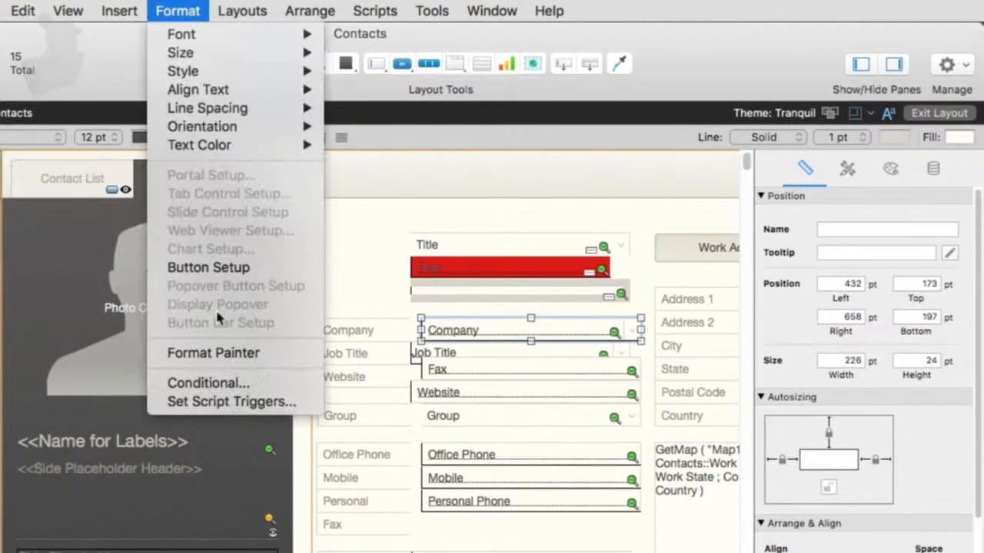
left_click(228, 384)
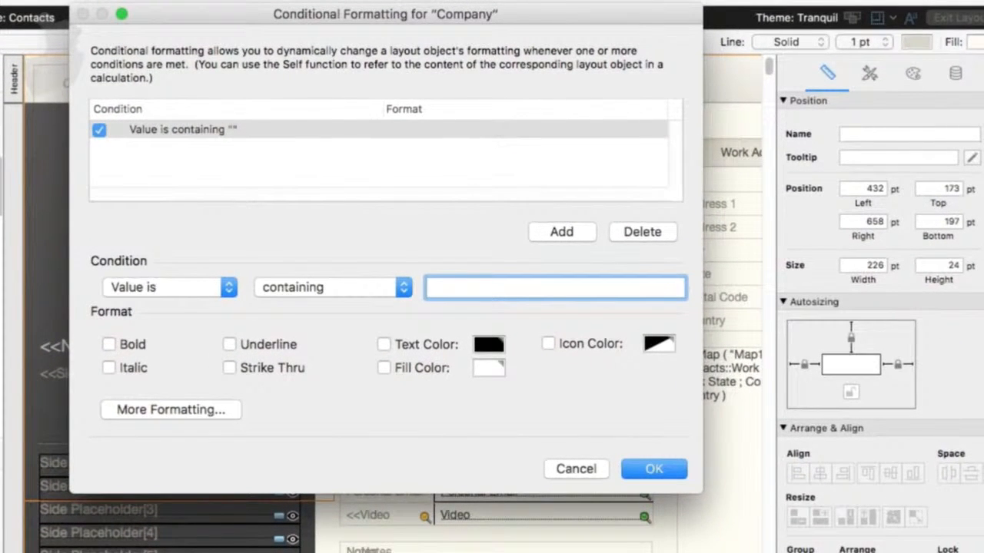
left_click(284, 289)
left_click(457, 292)
type("apple")
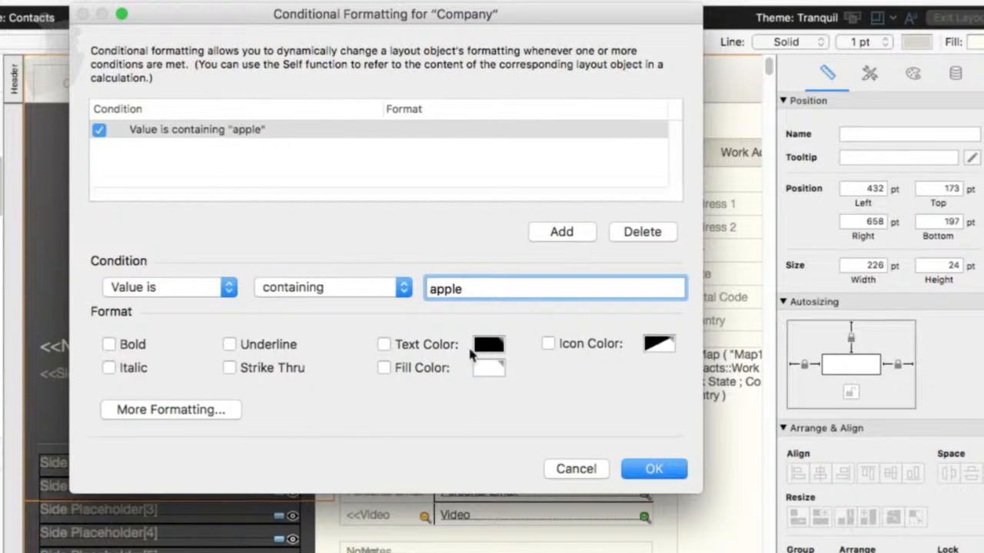
left_click(415, 345)
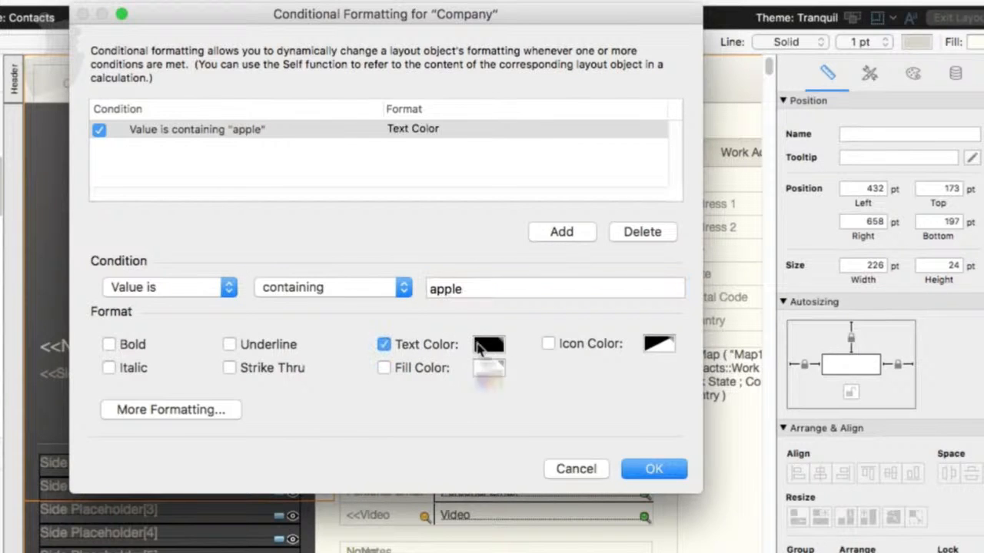
left_click(487, 345)
left_click(563, 501)
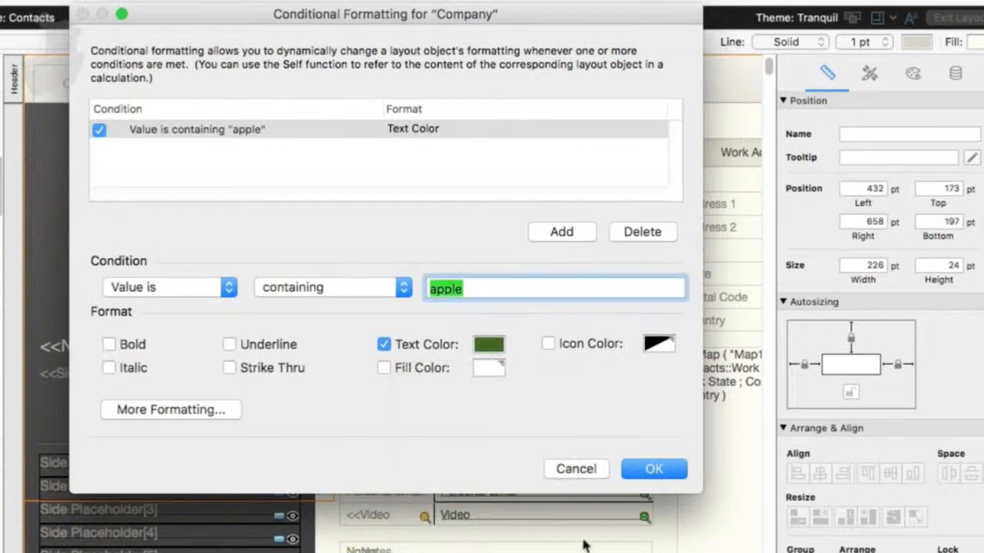
left_click(654, 470)
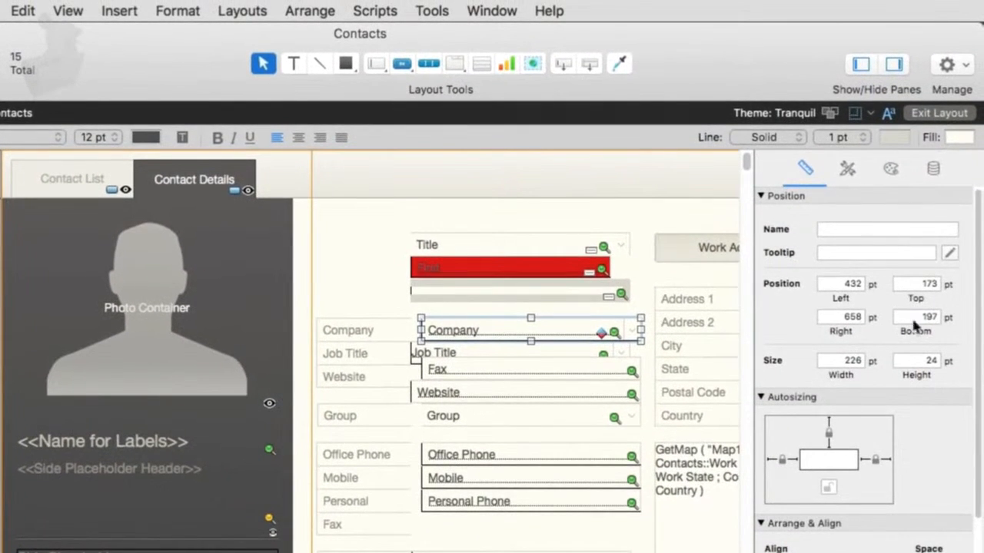
- In Browse mode, enter apple in the Company field to test the conditional text colour
left_click(933, 169)
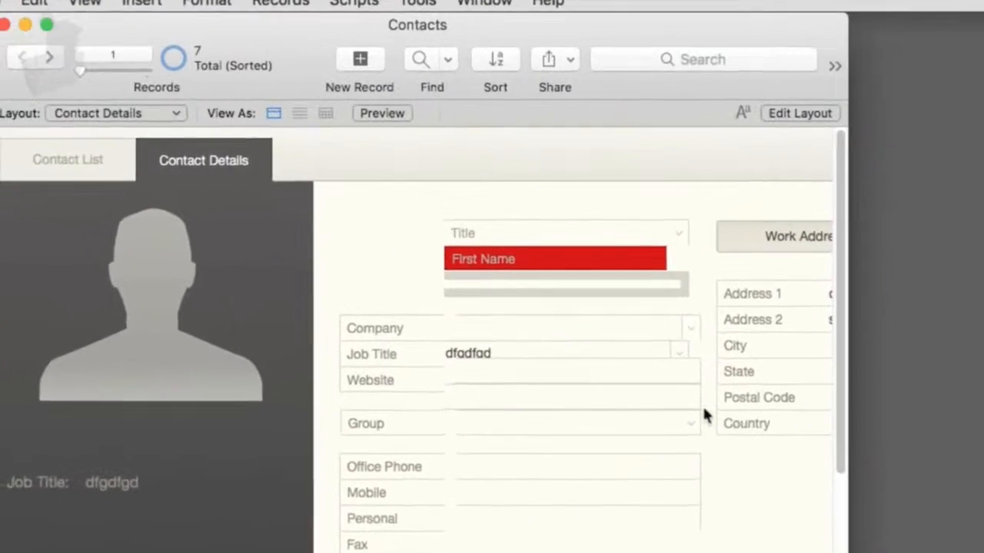
left_click(569, 351)
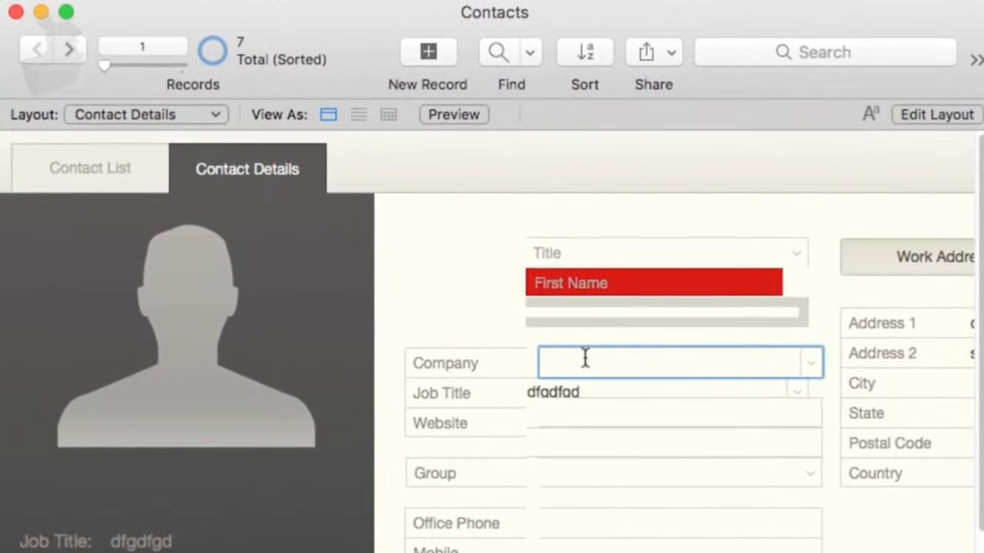
type("apple")
key("Tab")
left_click(624, 413)
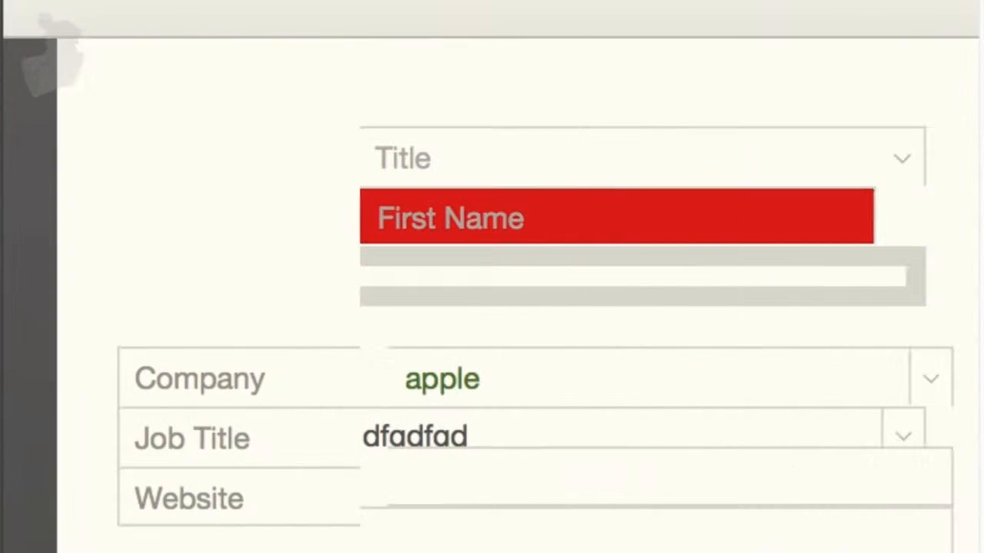
left_click(544, 379)
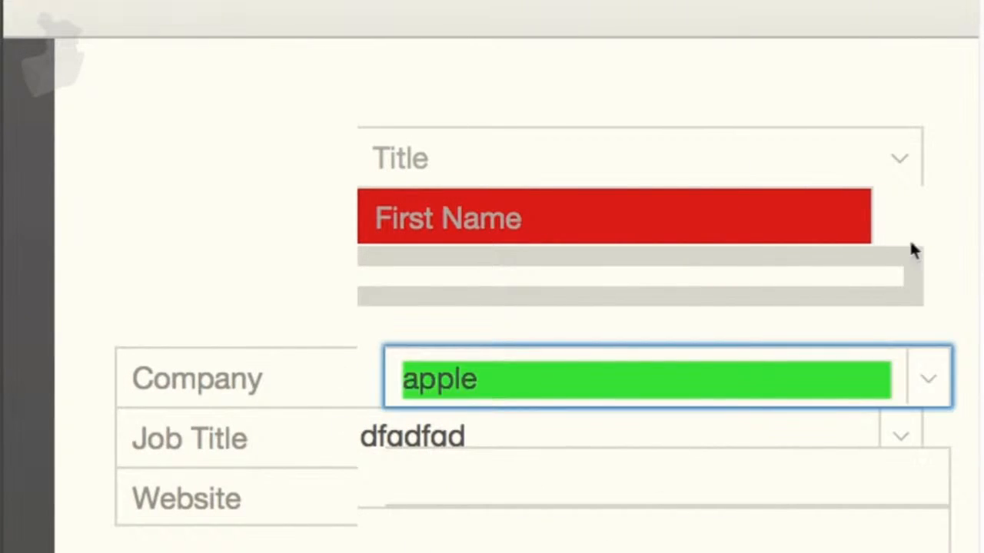
left_click(943, 197)
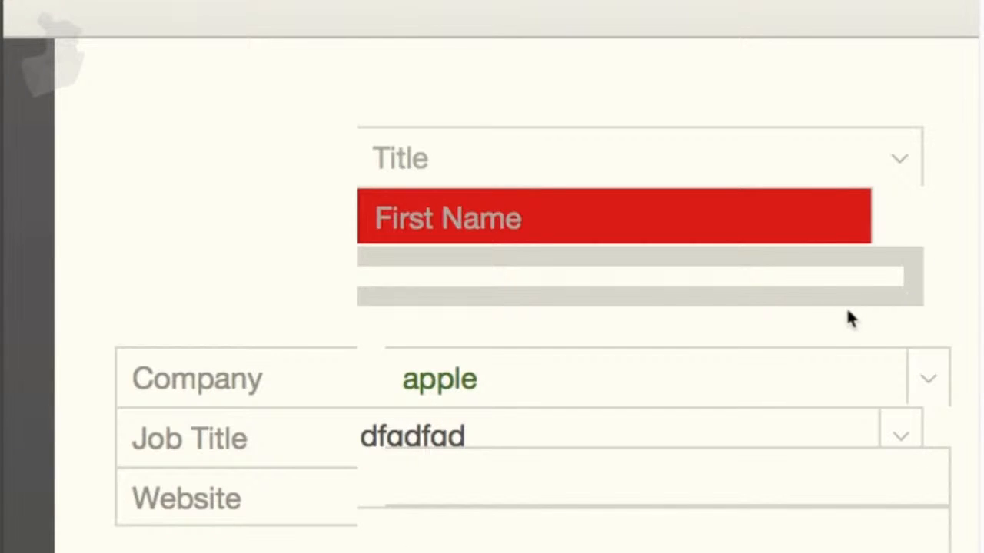
- Return to Layout mode, select the Company field and open the Format menu for its formatting options
key("super+l")
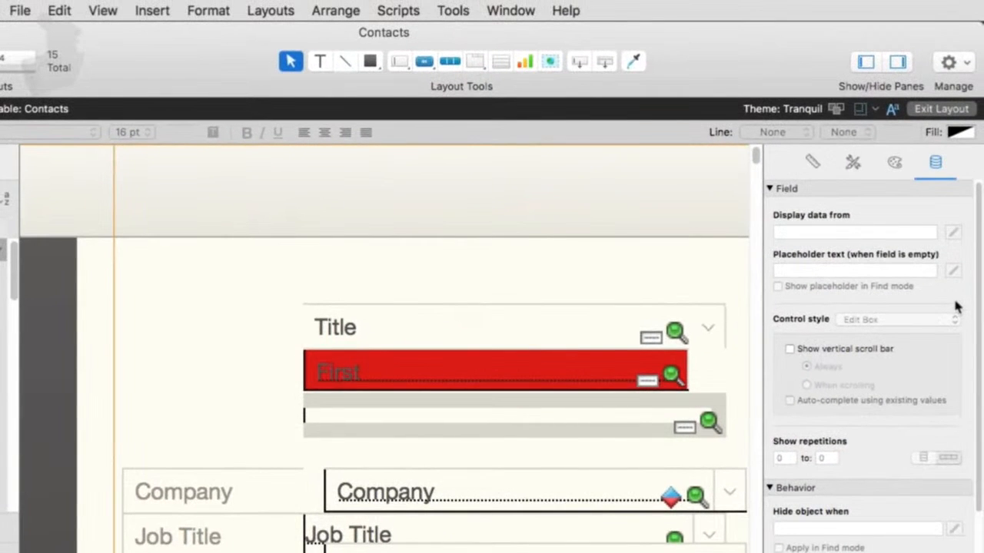
left_click(405, 503)
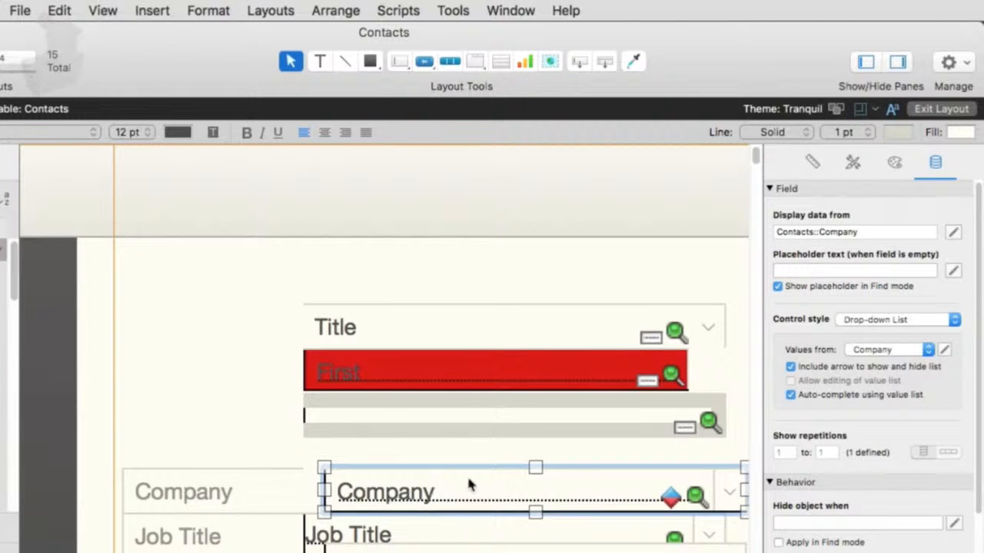
left_click(194, 11)
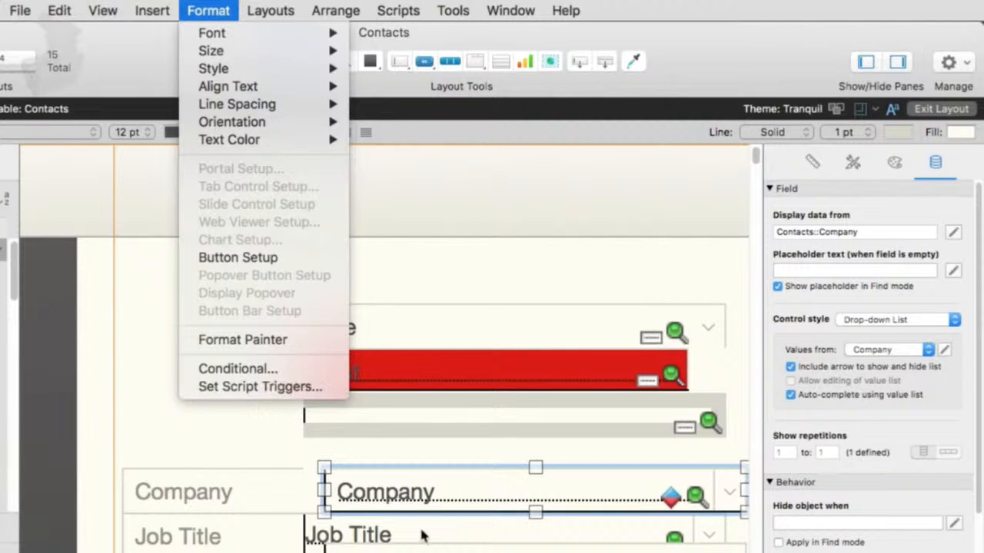
left_click(452, 493)
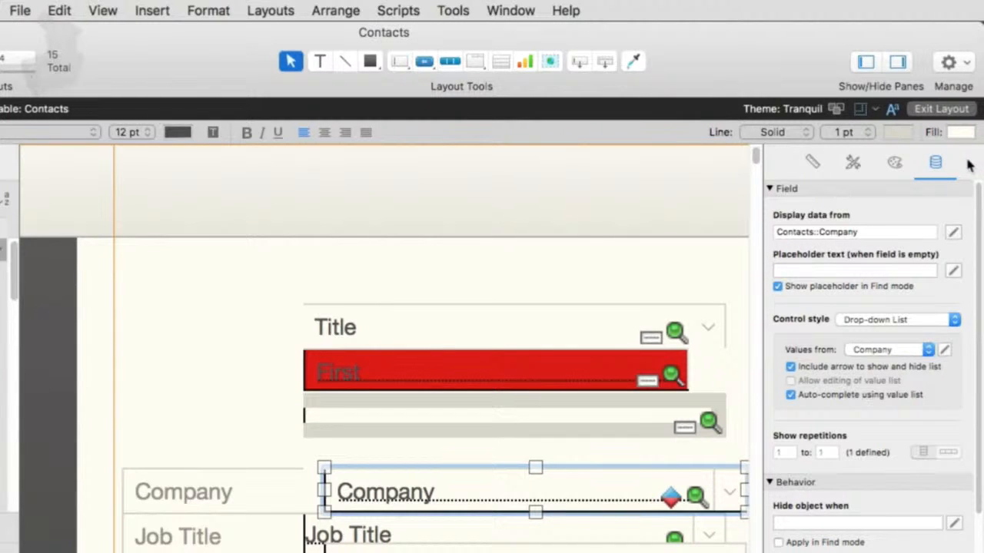
left_click(217, 12)
left_click(500, 281)
left_click(219, 10)
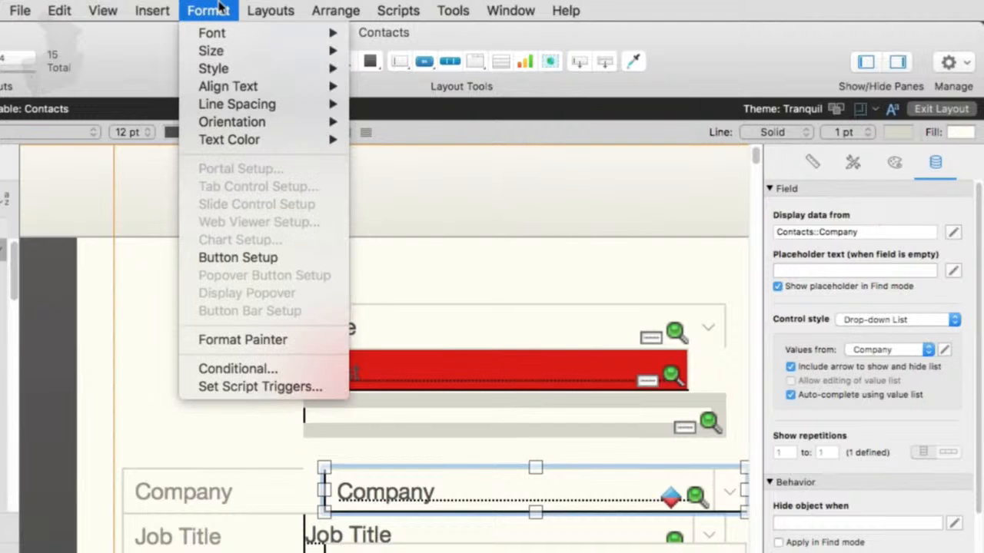